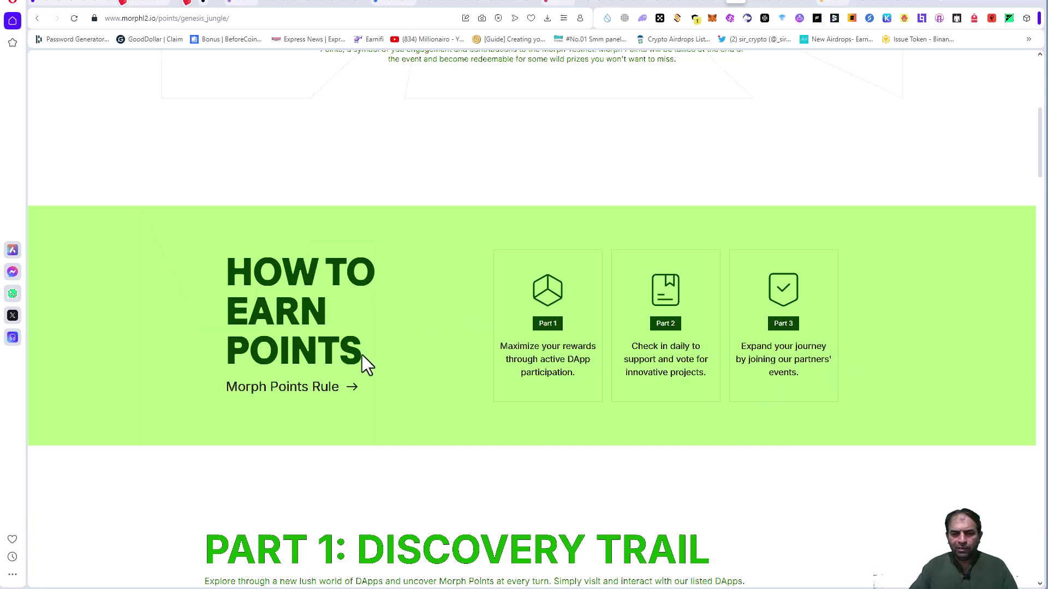
- Examine the three ways of earning points on the Genesis Jungle page, including the listed DApps, voting and partner events
scroll(442, 421, down, 4)
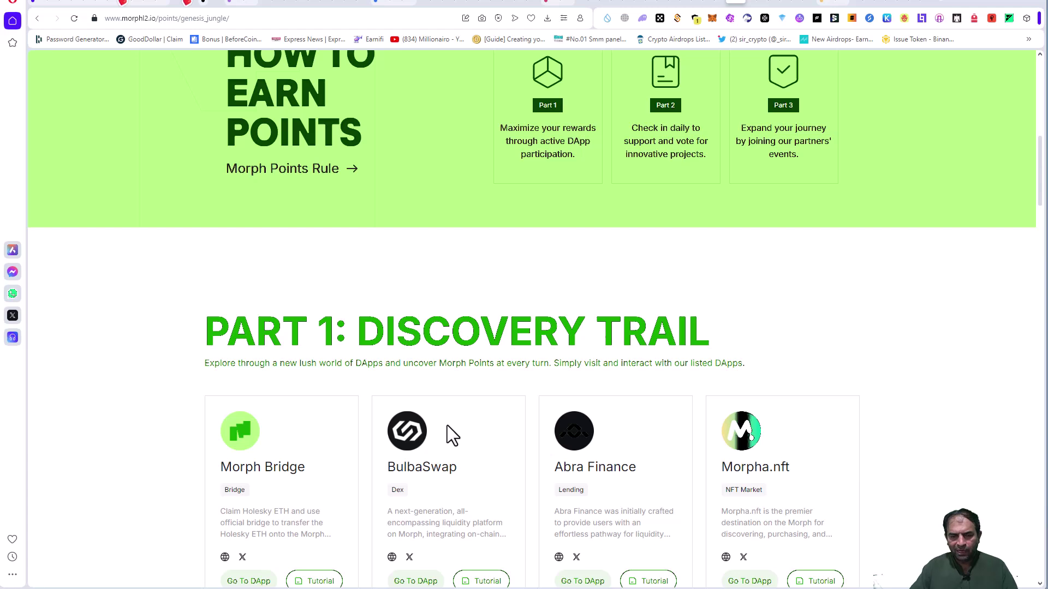
scroll(449, 435, down, 4)
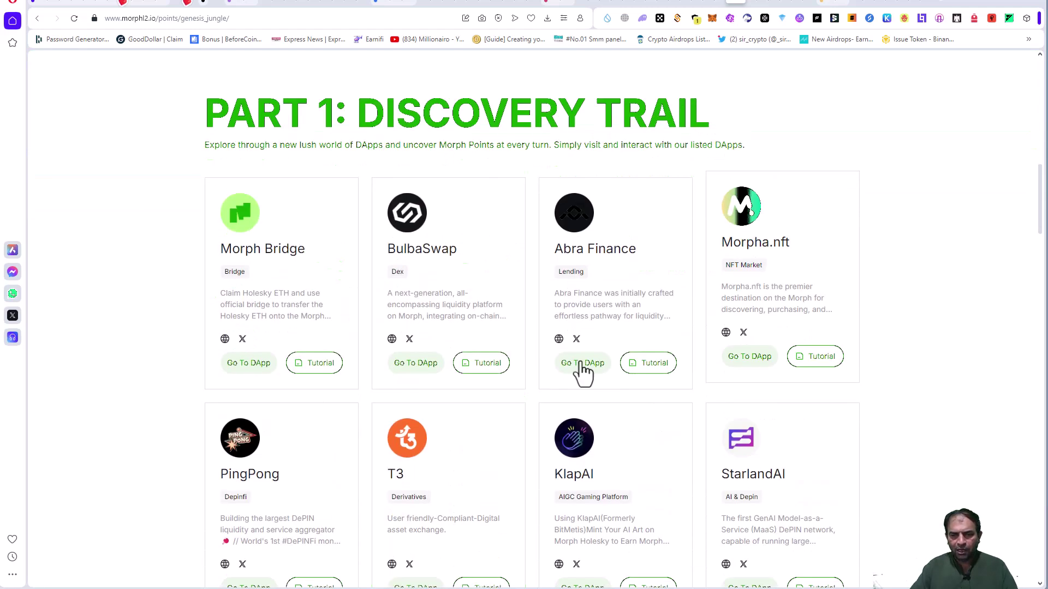
scroll(601, 431, down, 3)
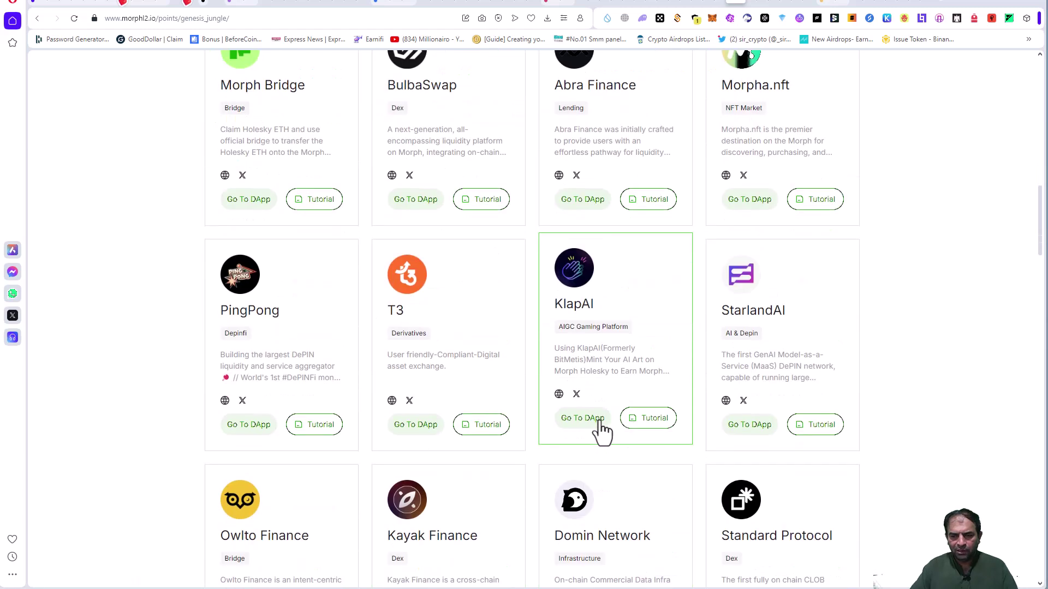
scroll(602, 431, down, 19)
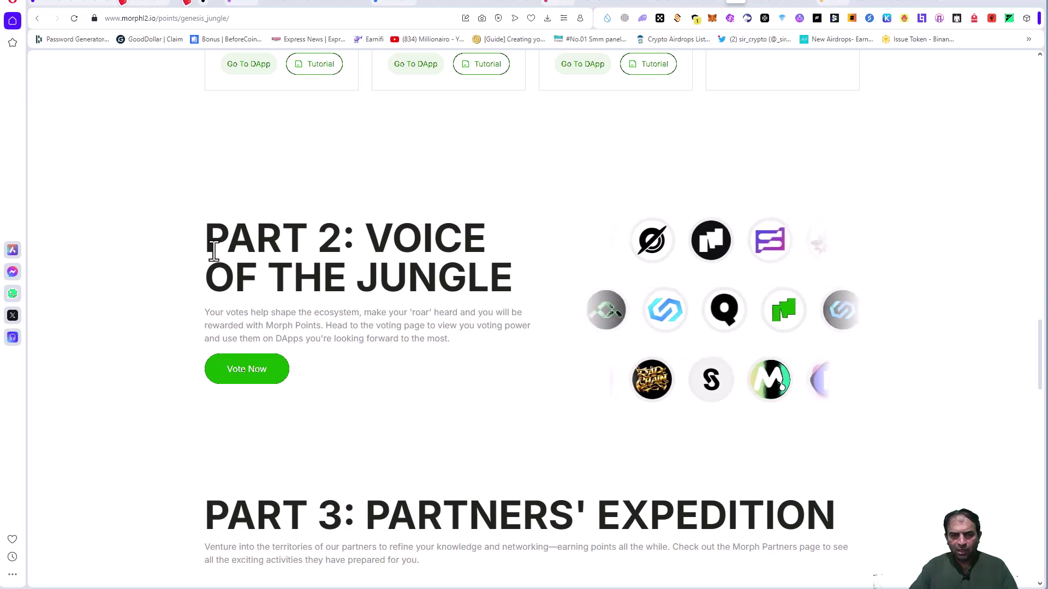
scroll(532, 322, down, 3)
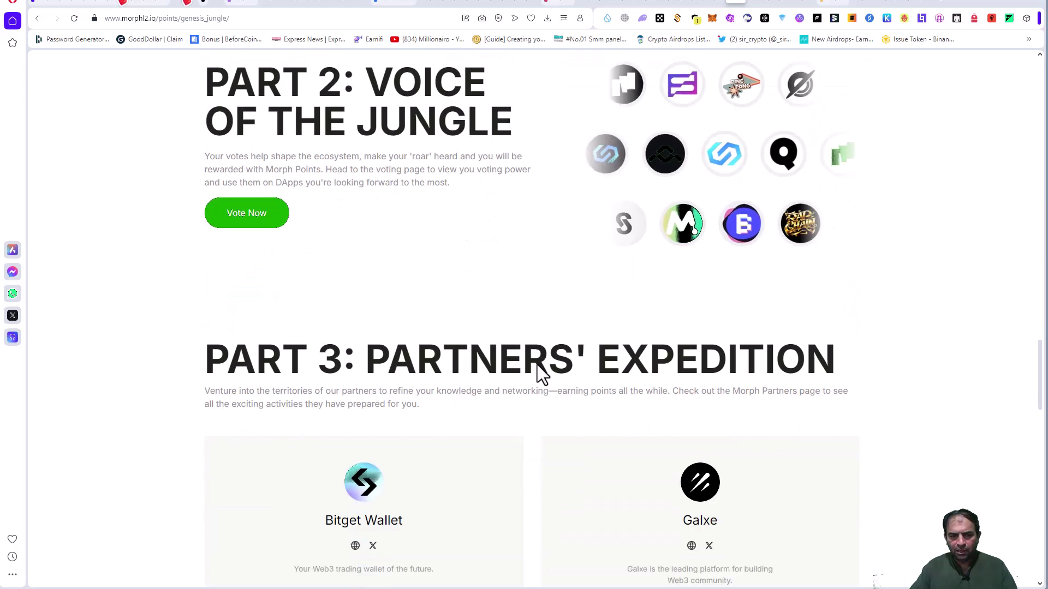
scroll(364, 289, down, 3)
scroll(366, 333, up, 20)
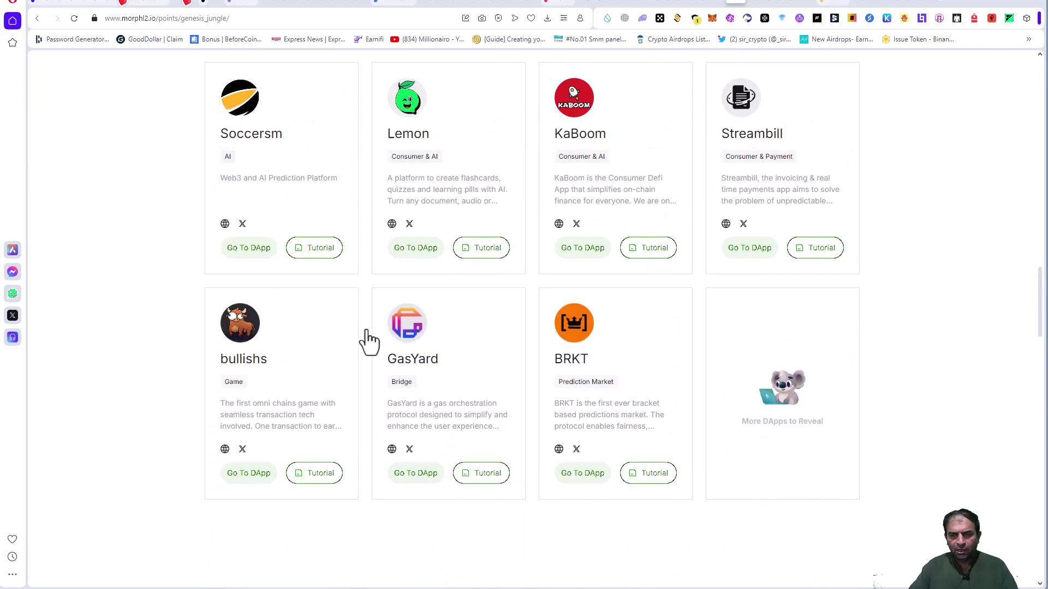
scroll(366, 341, up, 15)
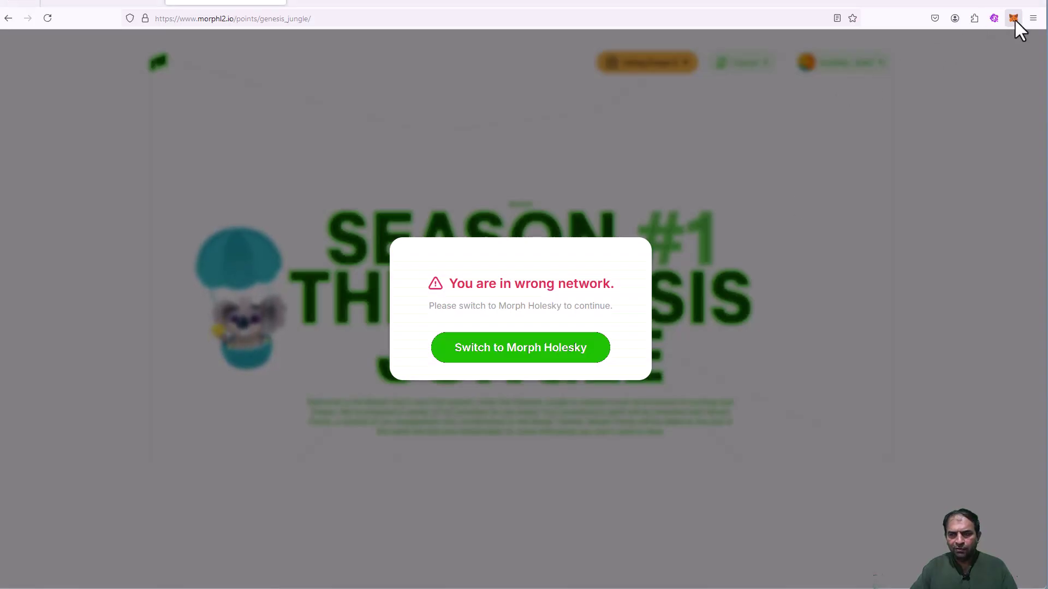
- Switch the wallet to the Morph Holesky network and approve adding it in MetaMask
click(533, 354)
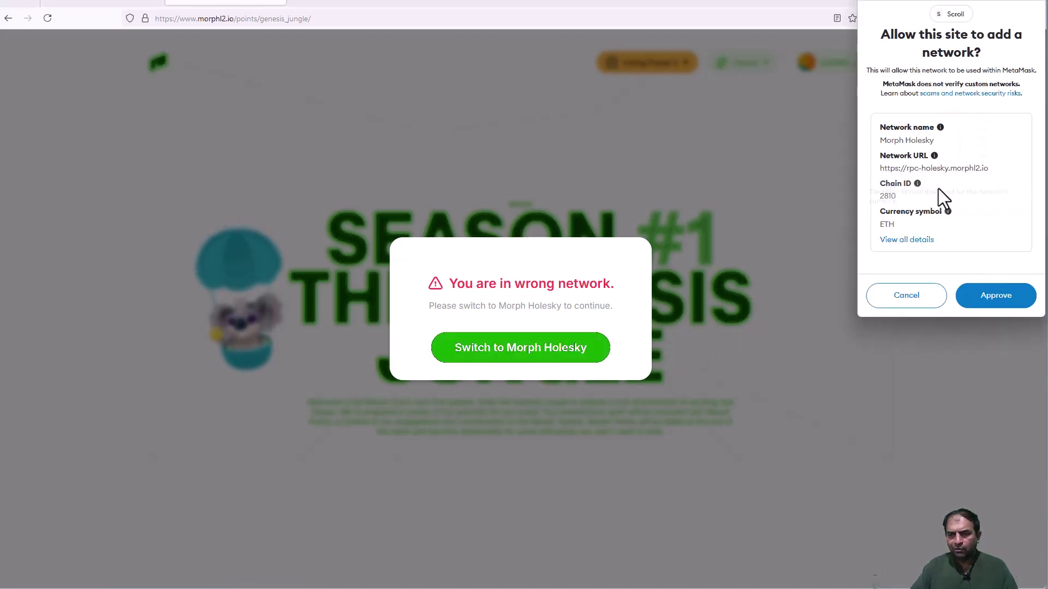
click(989, 294)
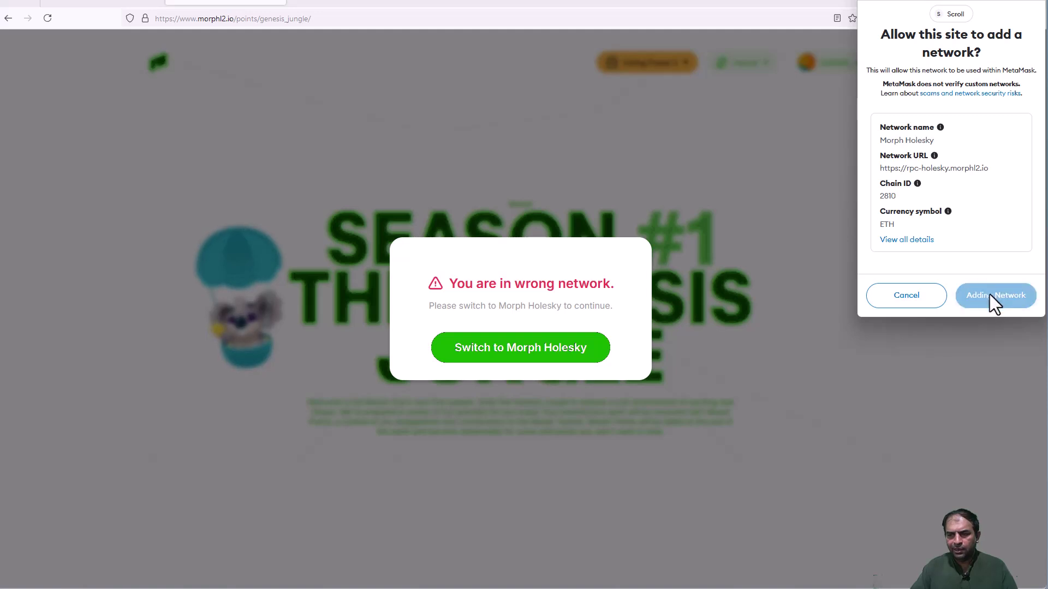
click(982, 296)
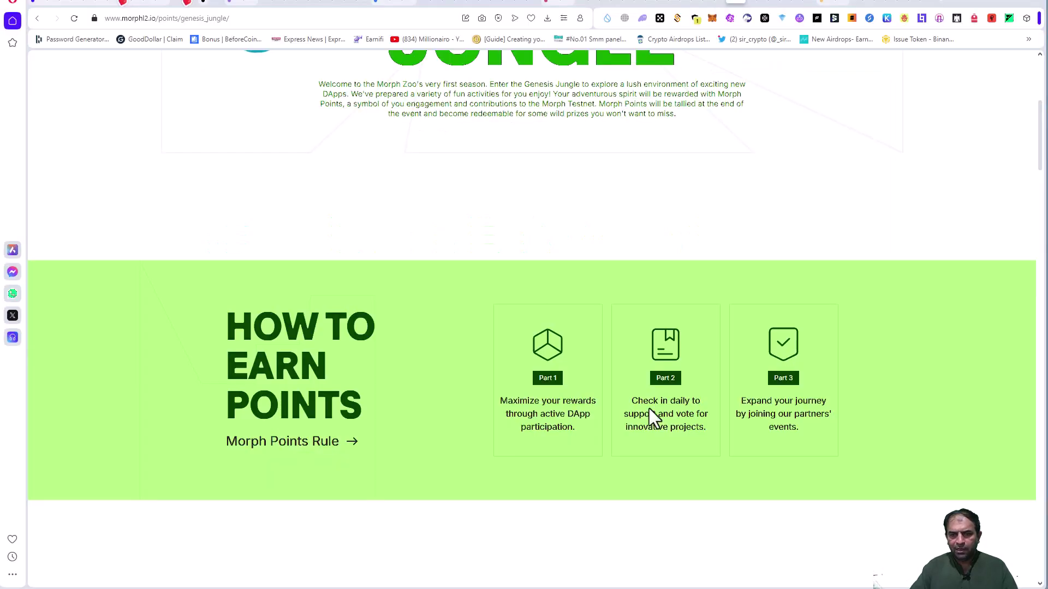
- Review the X and Discord connections in the social account verification of the connected wallet's account
scroll(649, 408, up, 6)
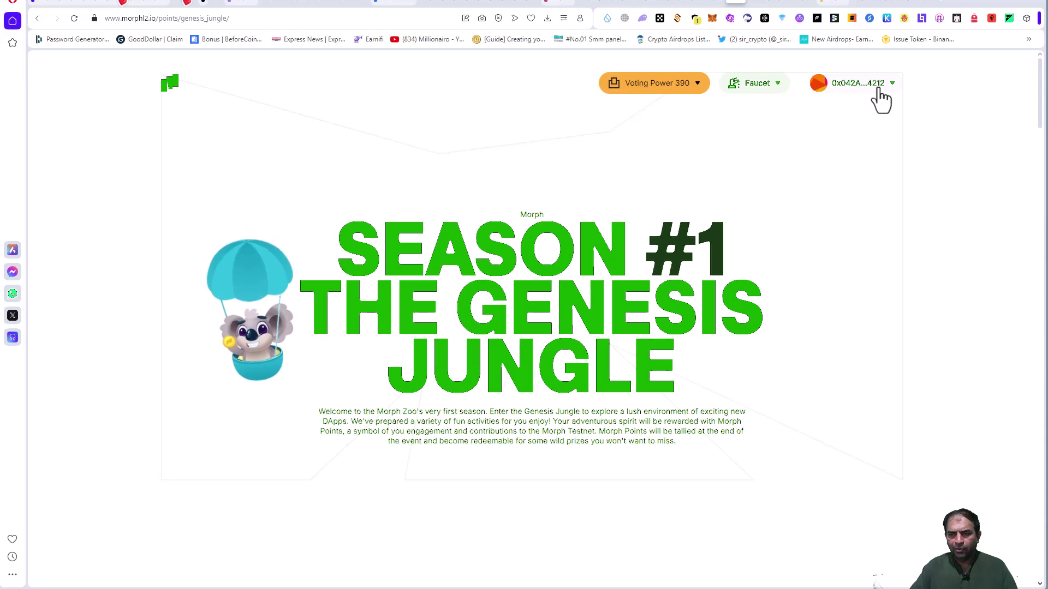
click(879, 88)
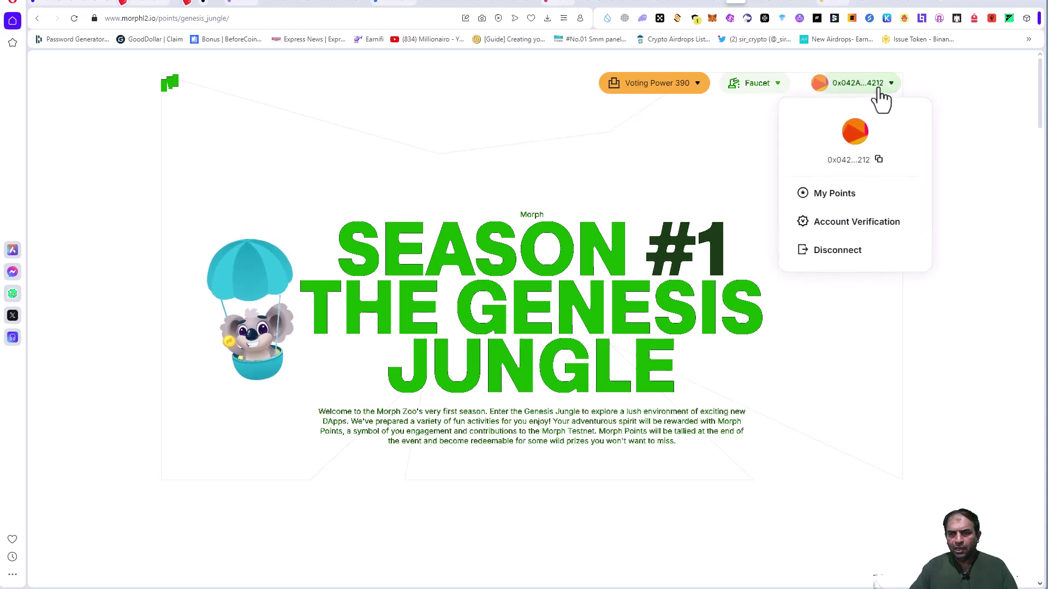
click(859, 224)
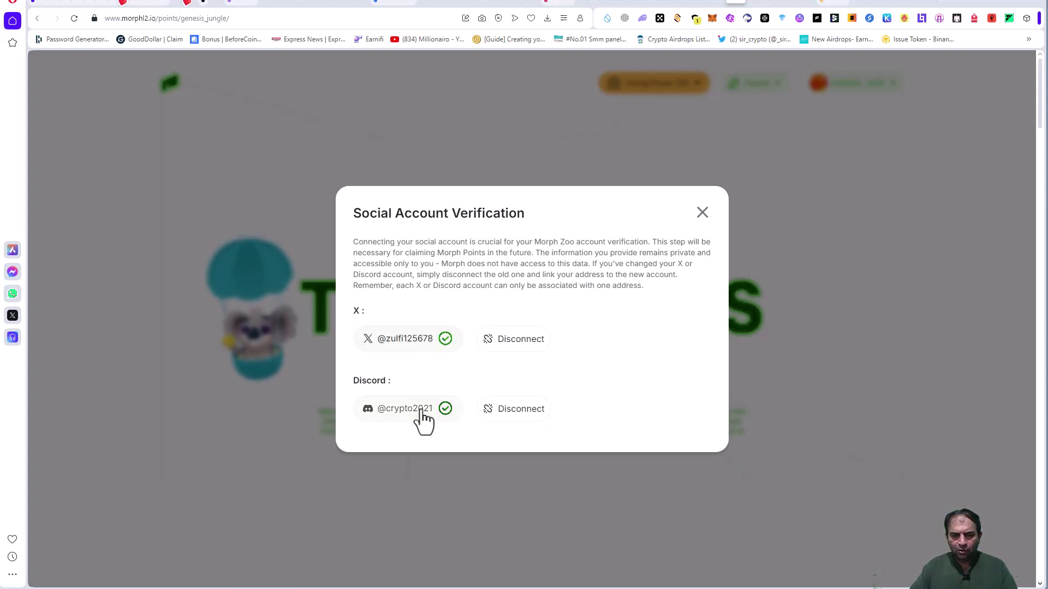
click(702, 213)
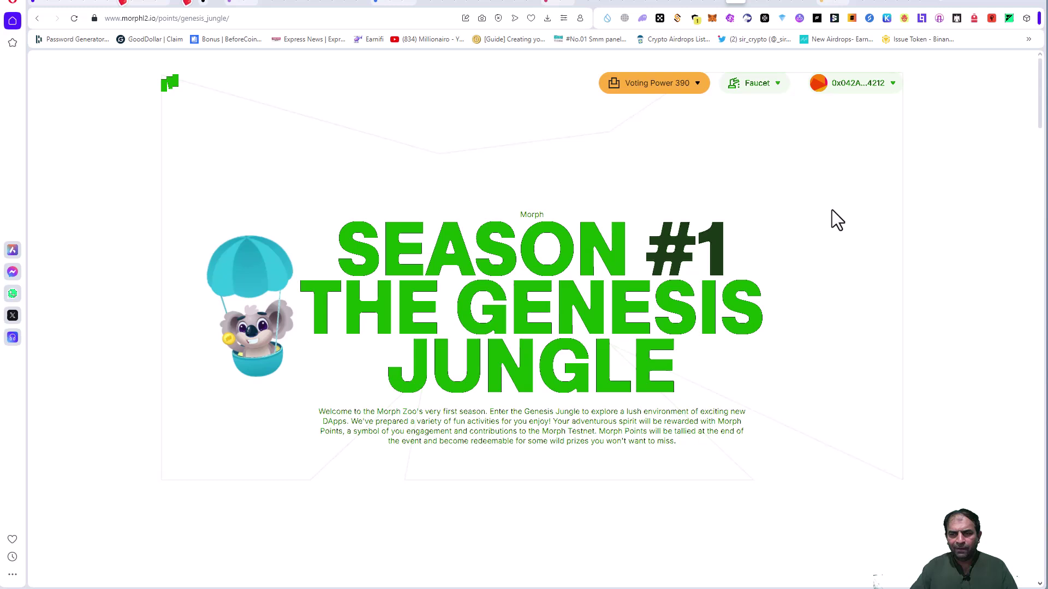
- Review the My Points page for all three parts of the season and return to the Genesis Jungle page
click(873, 86)
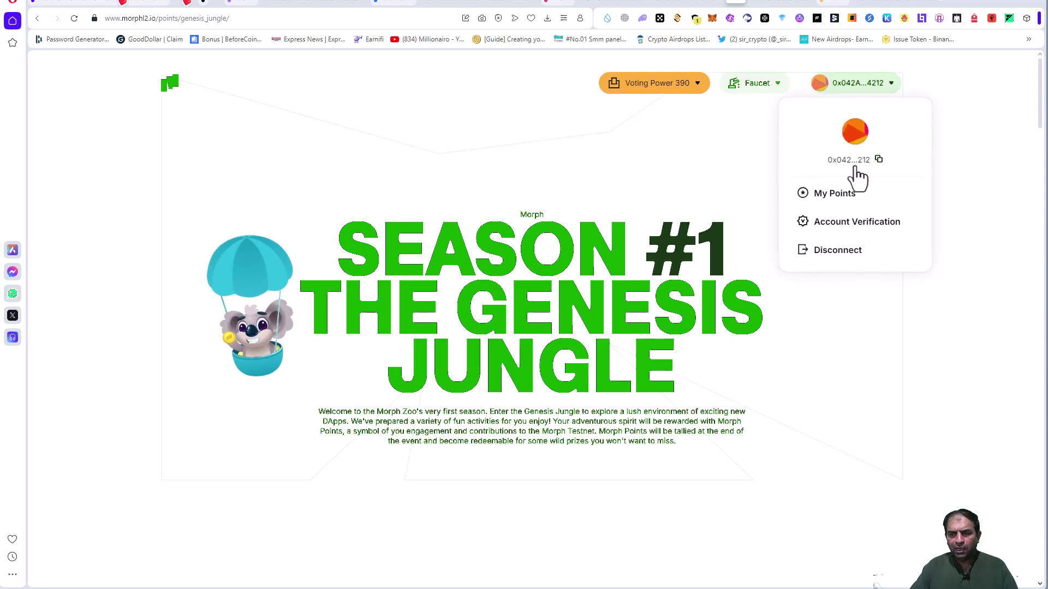
click(828, 201)
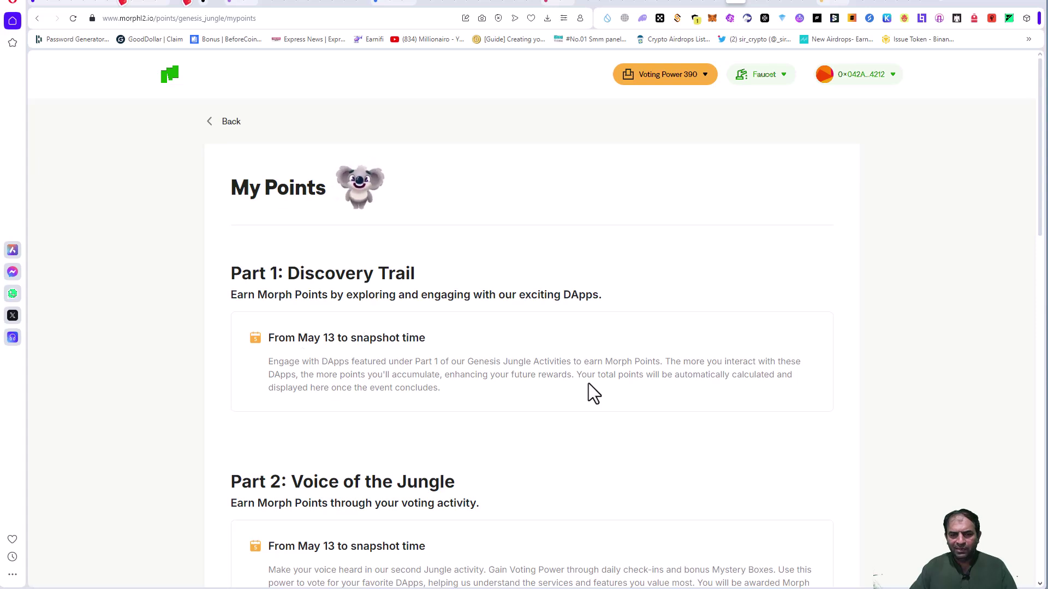
scroll(594, 390, down, 5)
scroll(601, 392, down, 5)
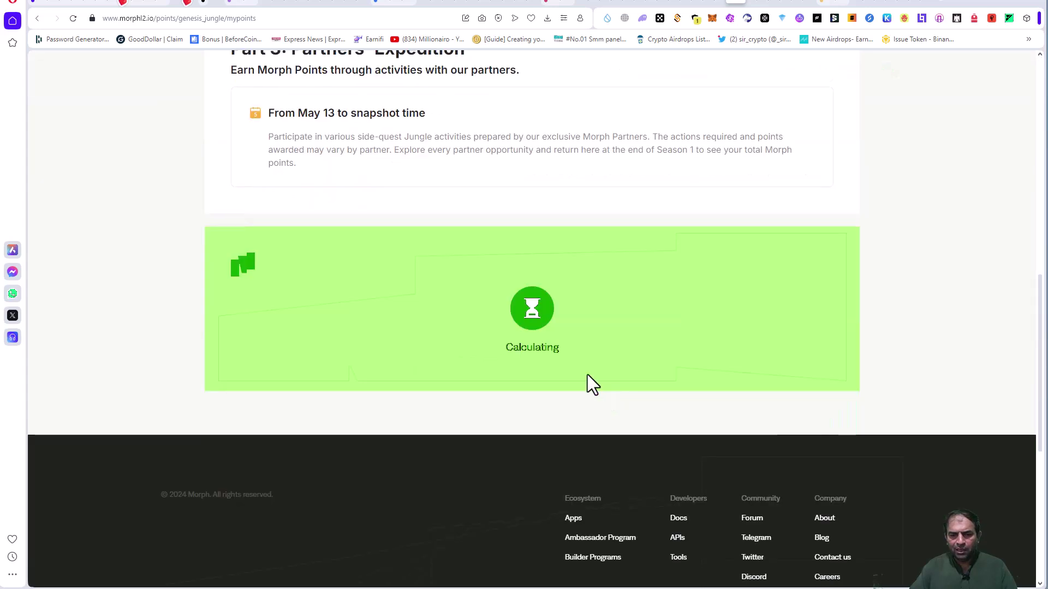
scroll(492, 324, up, 10)
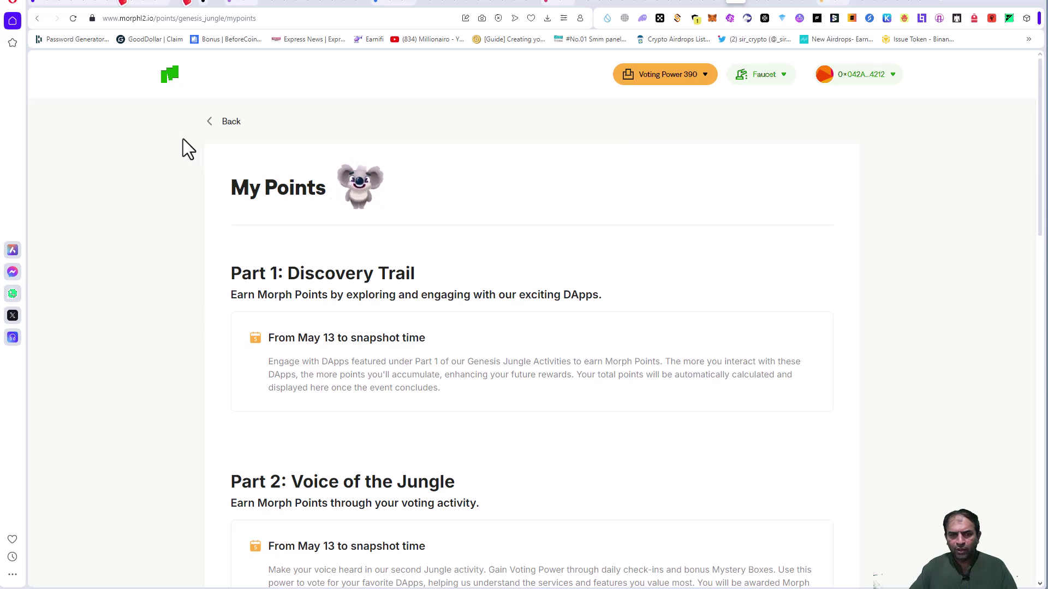
click(212, 125)
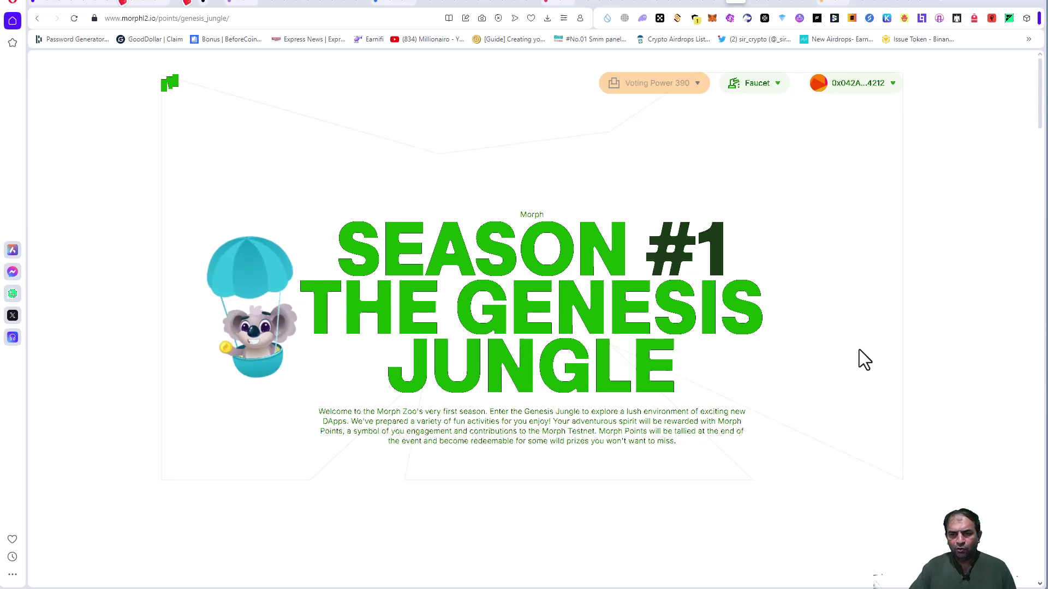
- Open today's Mystery Box for extra voting power, confirm the signature request in MetaMask and dismiss the reward message
scroll(859, 351, down, 5)
scroll(859, 350, down, 6)
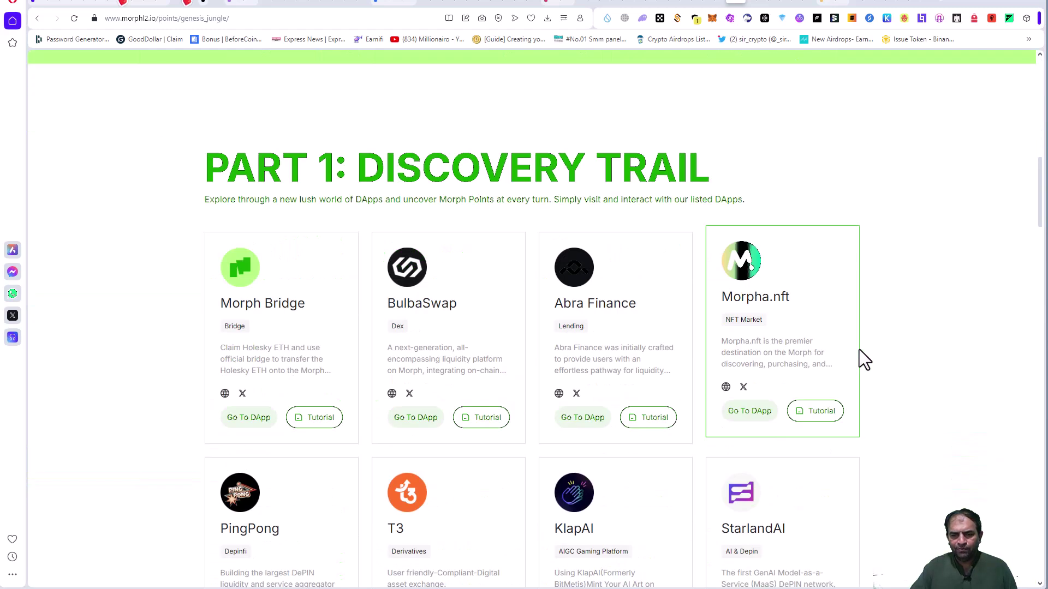
scroll(859, 350, up, 11)
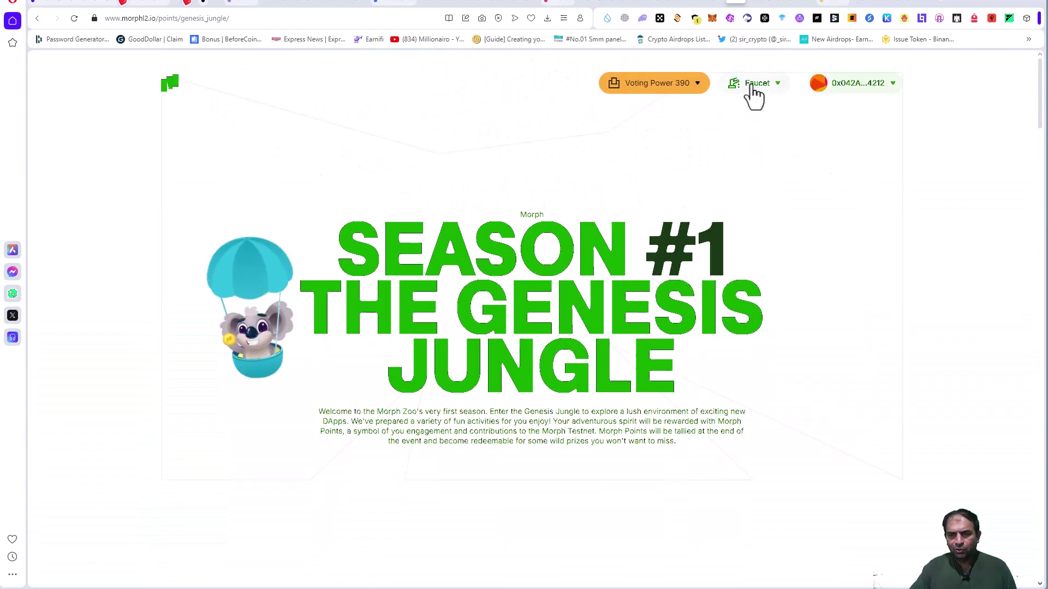
click(670, 84)
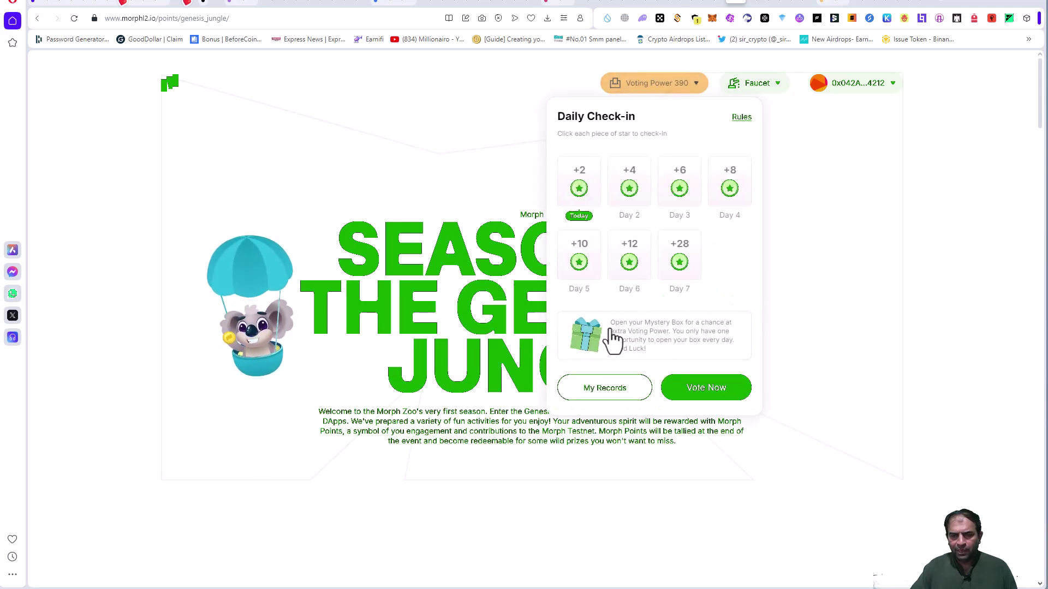
click(610, 330)
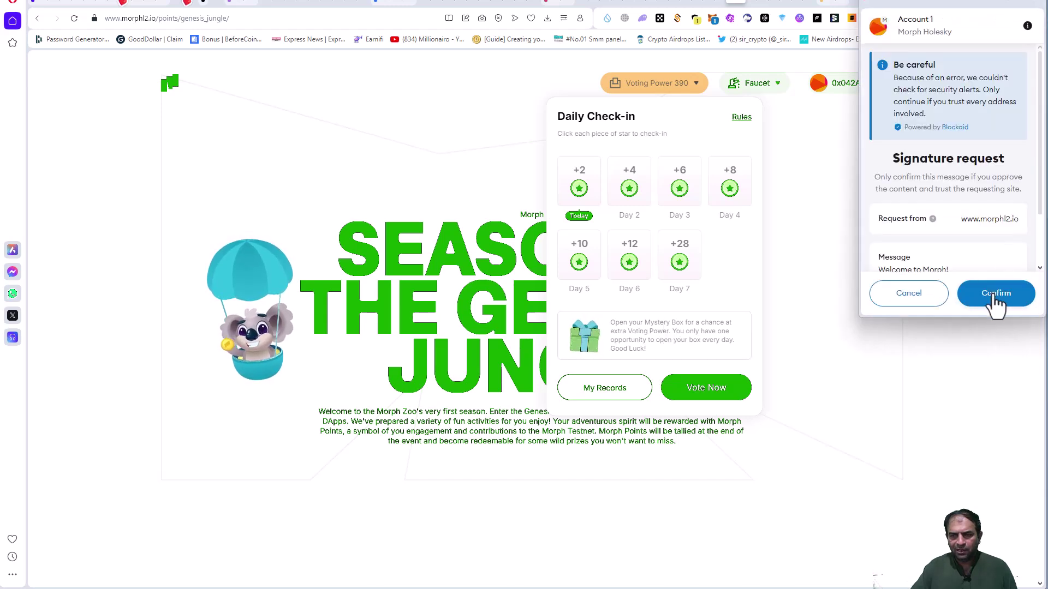
click(995, 298)
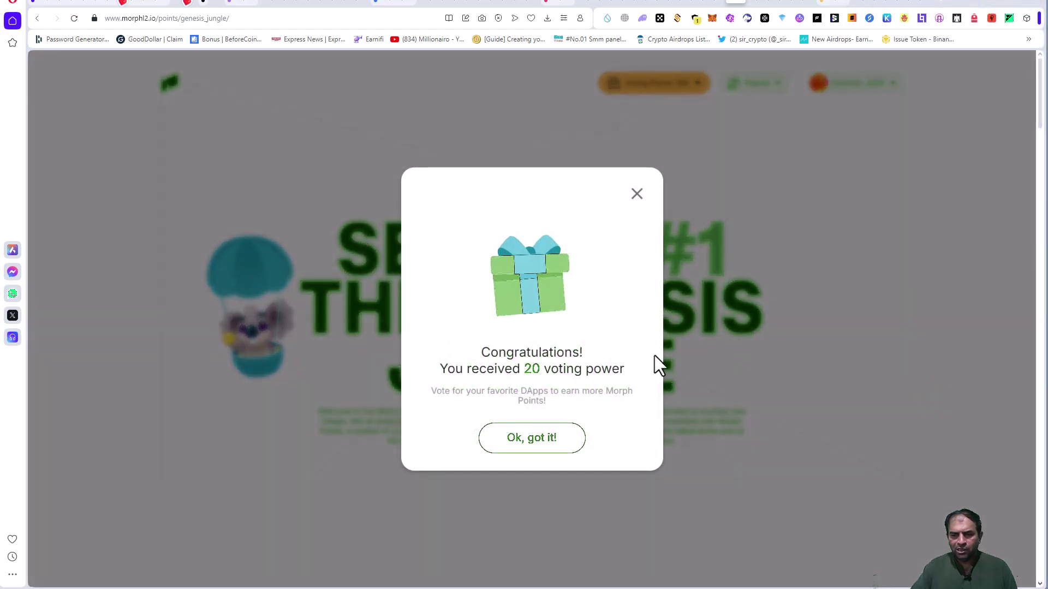
click(546, 449)
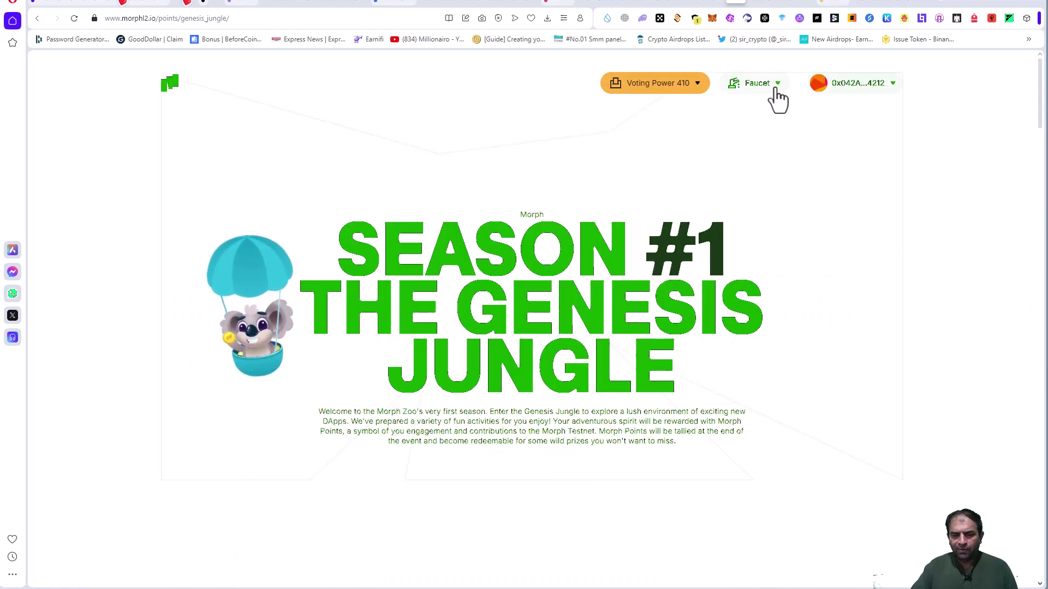
- Open the Holesky ETH faucet guide from the testnet token claims and find its faucet links
click(861, 88)
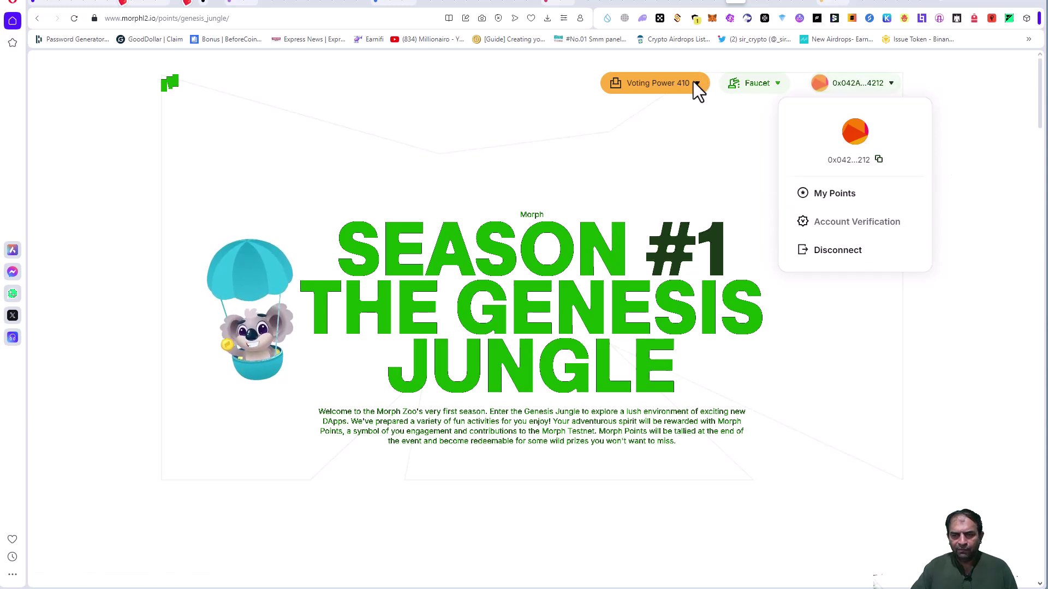
click(756, 85)
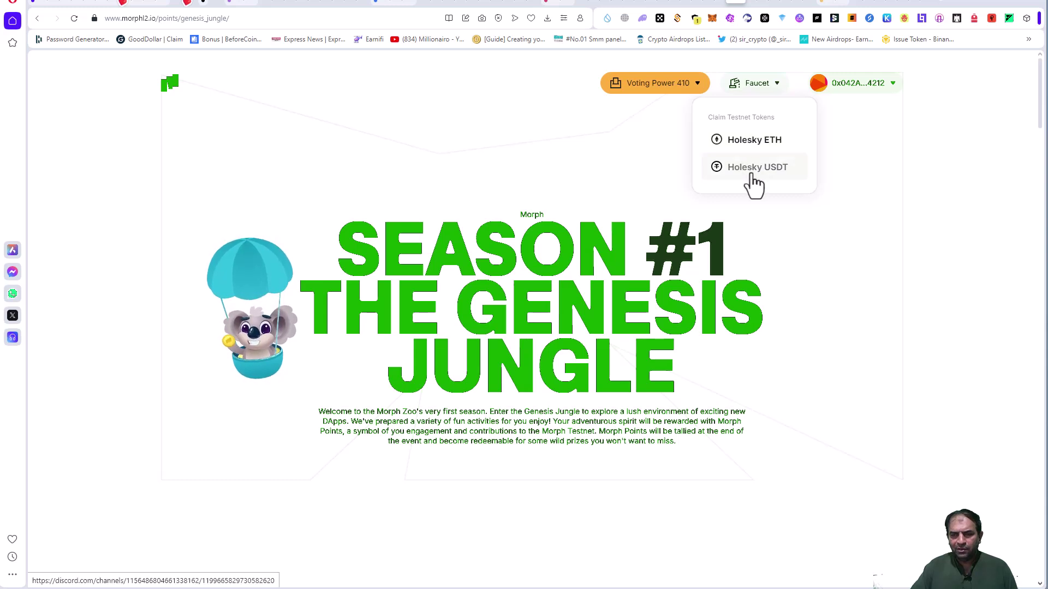
click(753, 142)
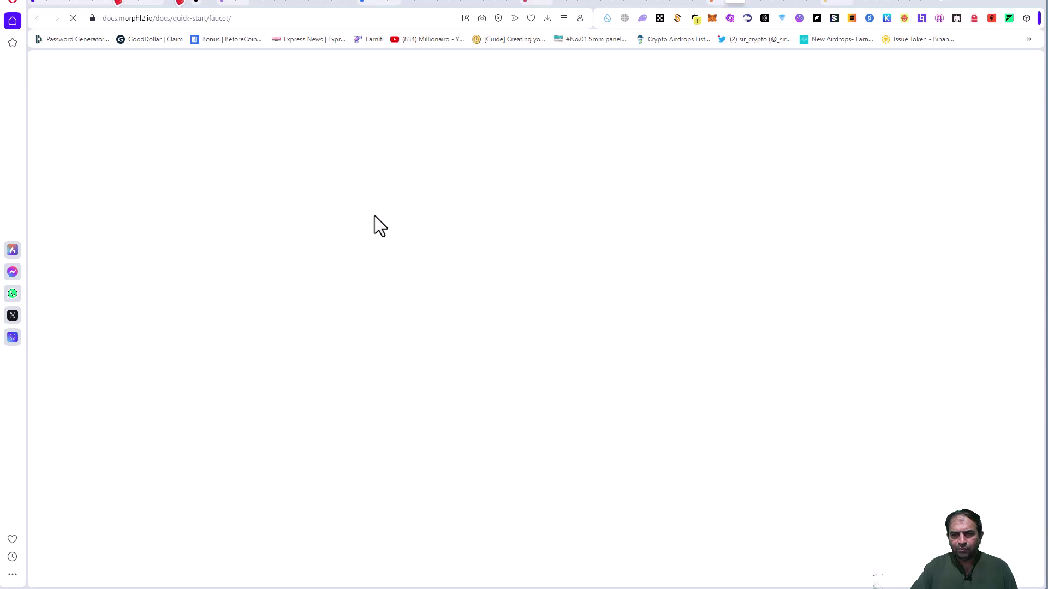
scroll(458, 330, down, 5)
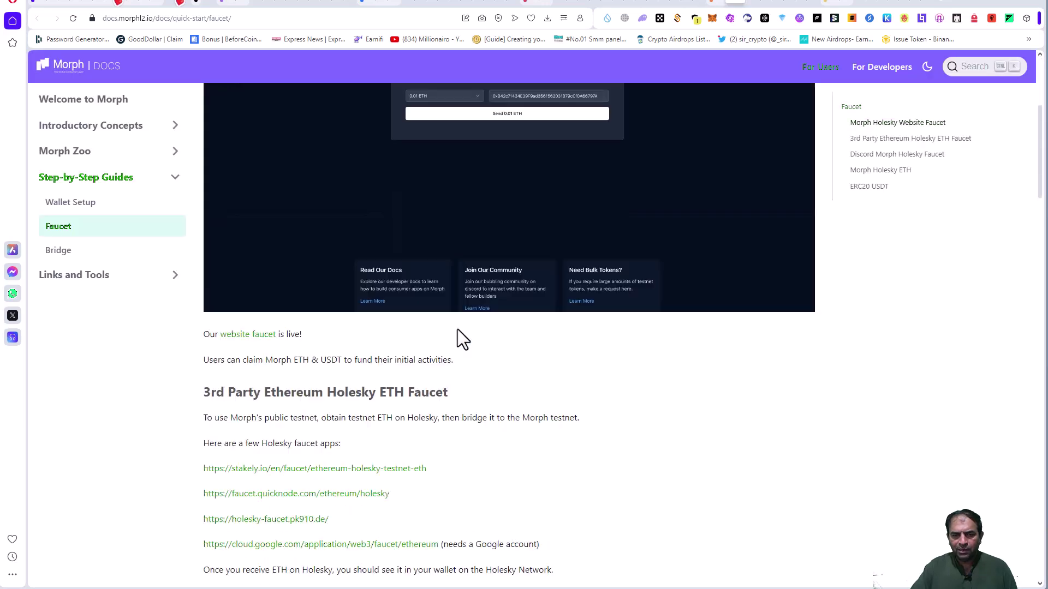
- Open the Morph website faucet and the Google Cloud Ethereum faucet from the guide in new tabs
right_click(260, 344)
click(305, 345)
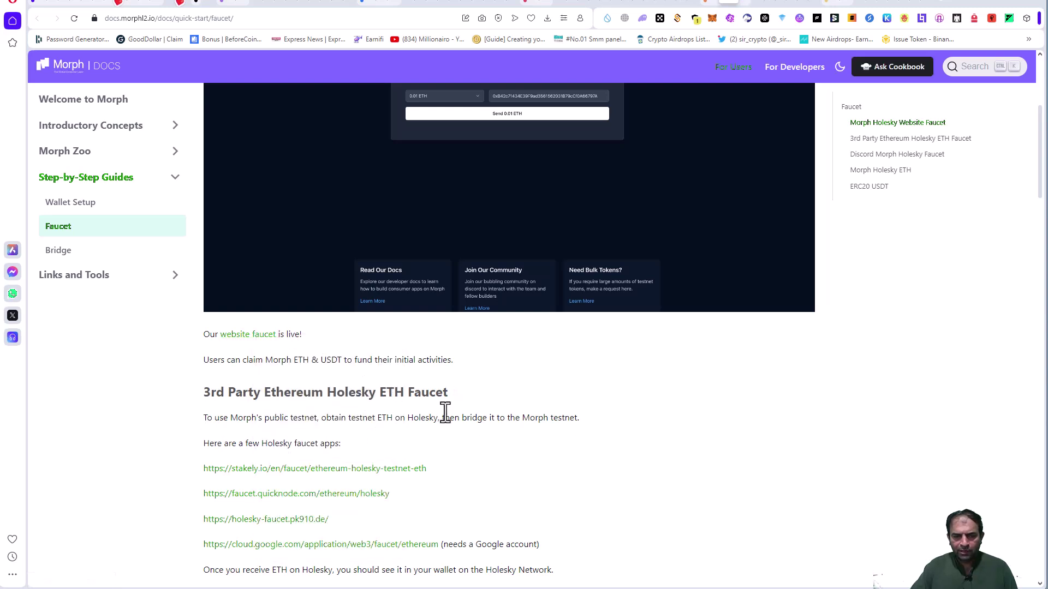
scroll(469, 421, down, 2)
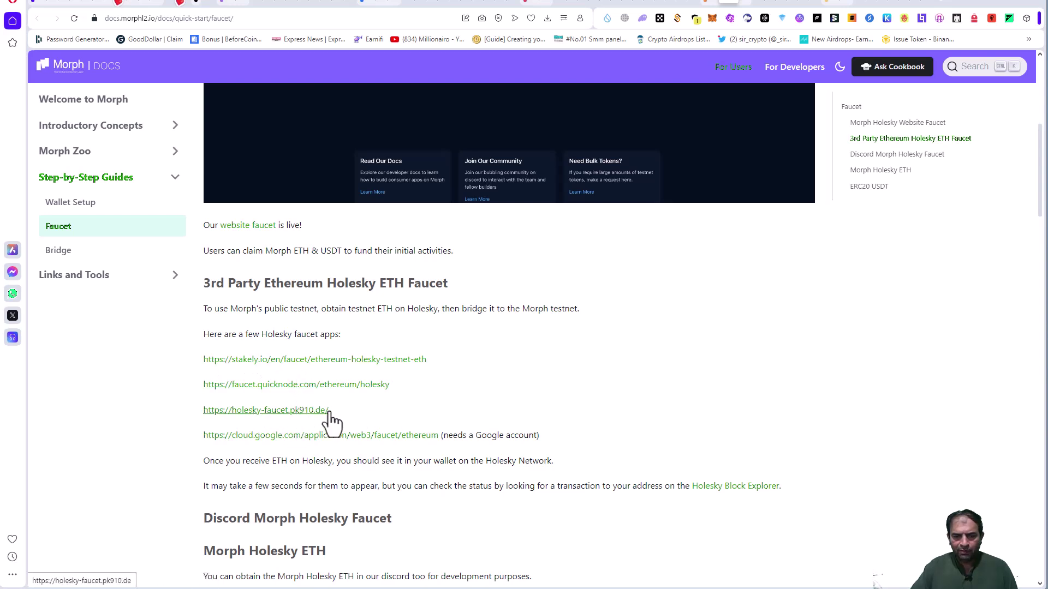
right_click(382, 435)
click(411, 443)
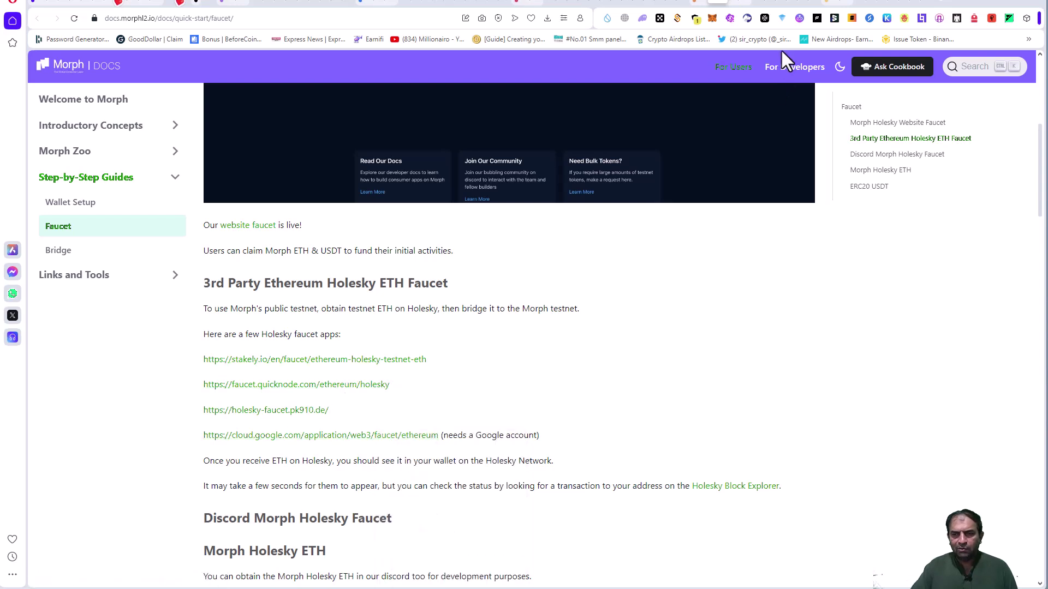
- Copy the wallet address from MetaMask and paste it into the Morph Holesky Faucet's wallet address field
click(730, 3)
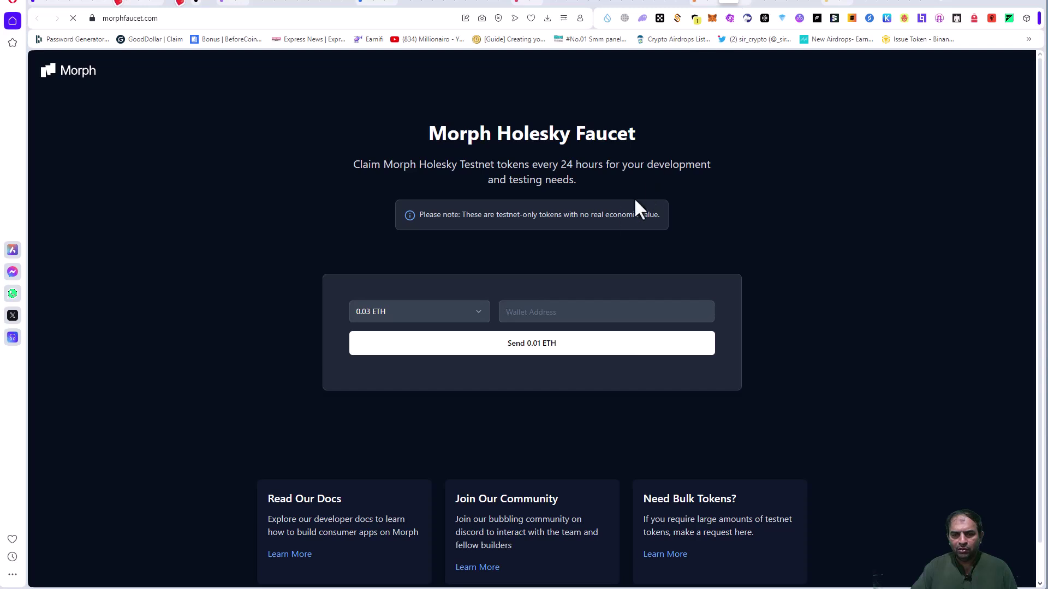
click(536, 317)
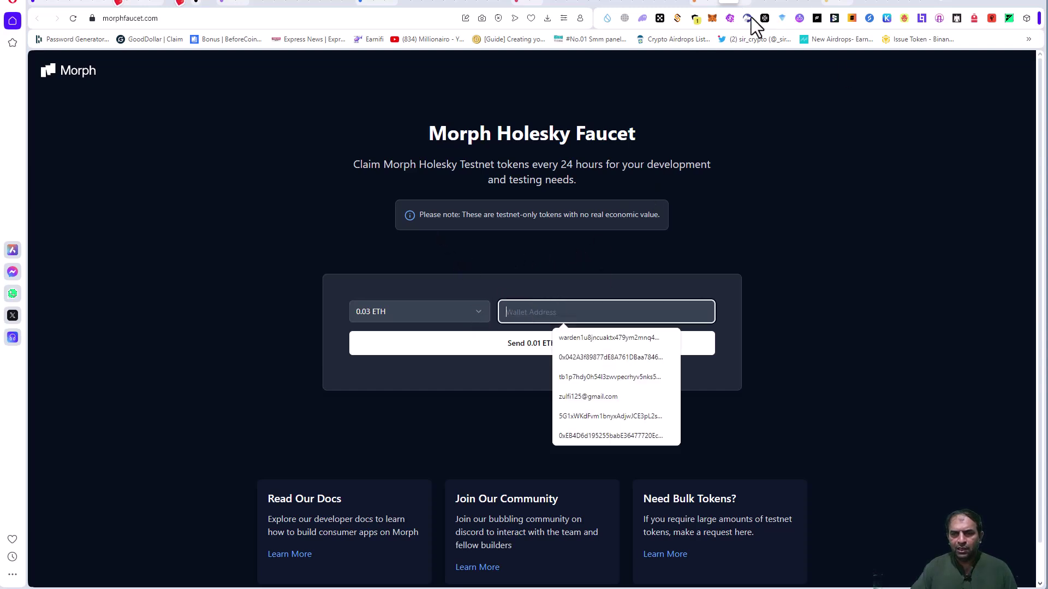
click(712, 19)
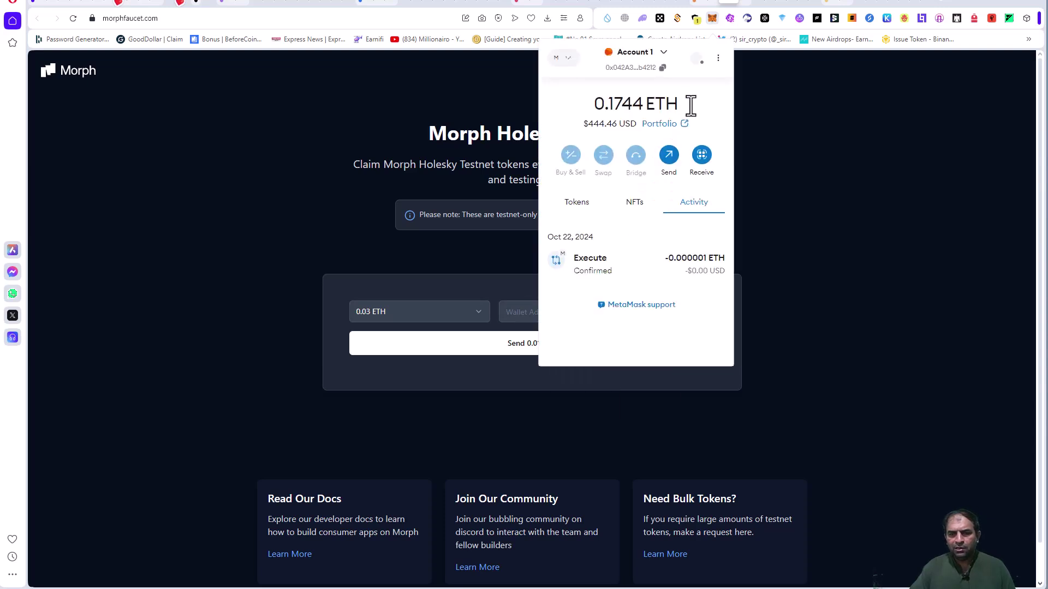
click(662, 75)
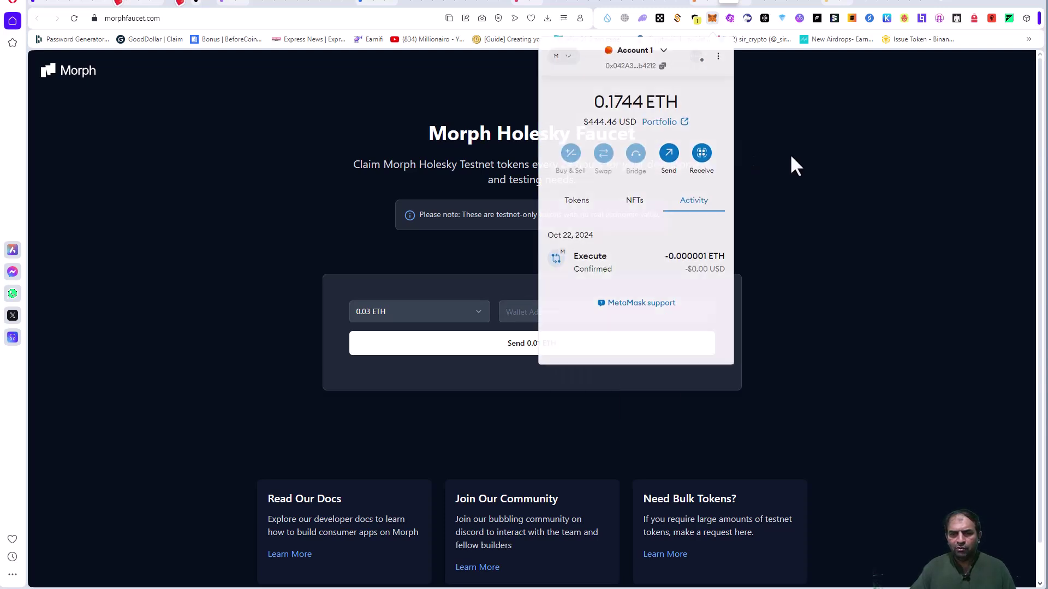
click(791, 153)
click(538, 309)
key(ctrl+v)
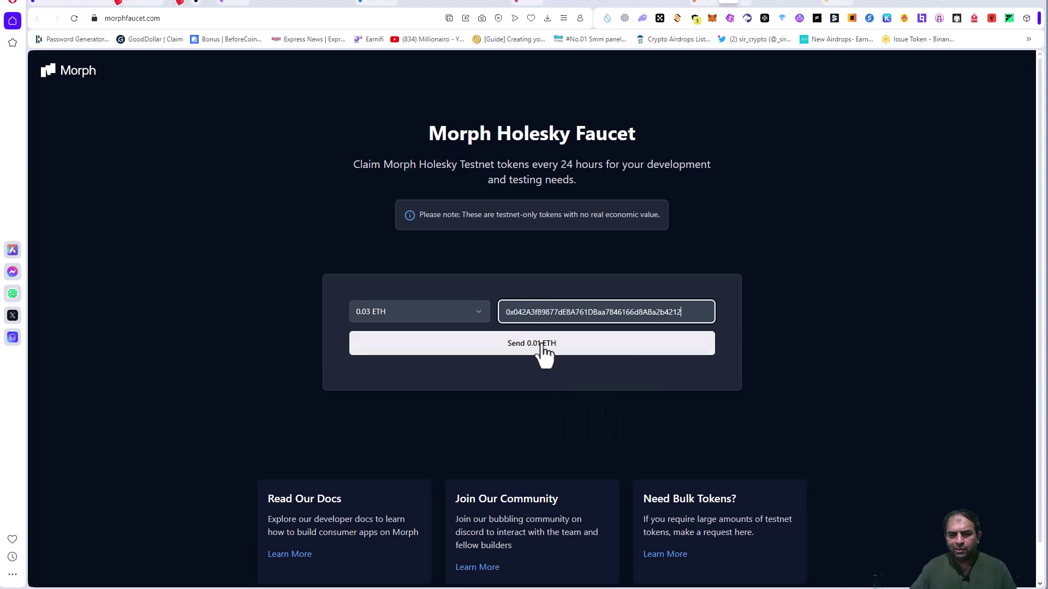
- Try to claim testnet ETH from the Morph Holesky Faucet, solving the captcha by picking the circles with the fewest animals
click(550, 353)
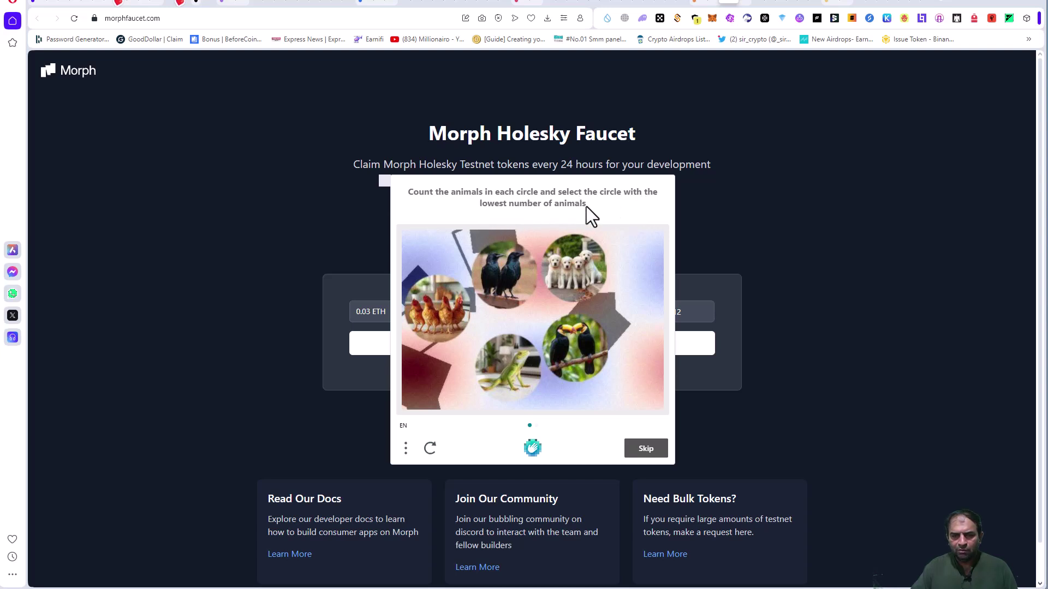
click(516, 375)
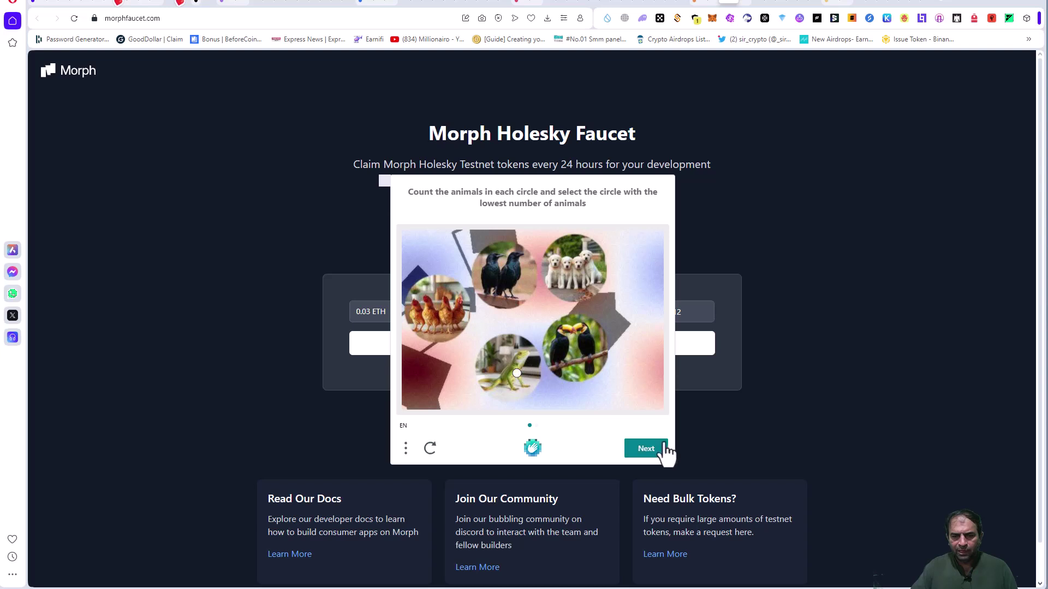
click(653, 451)
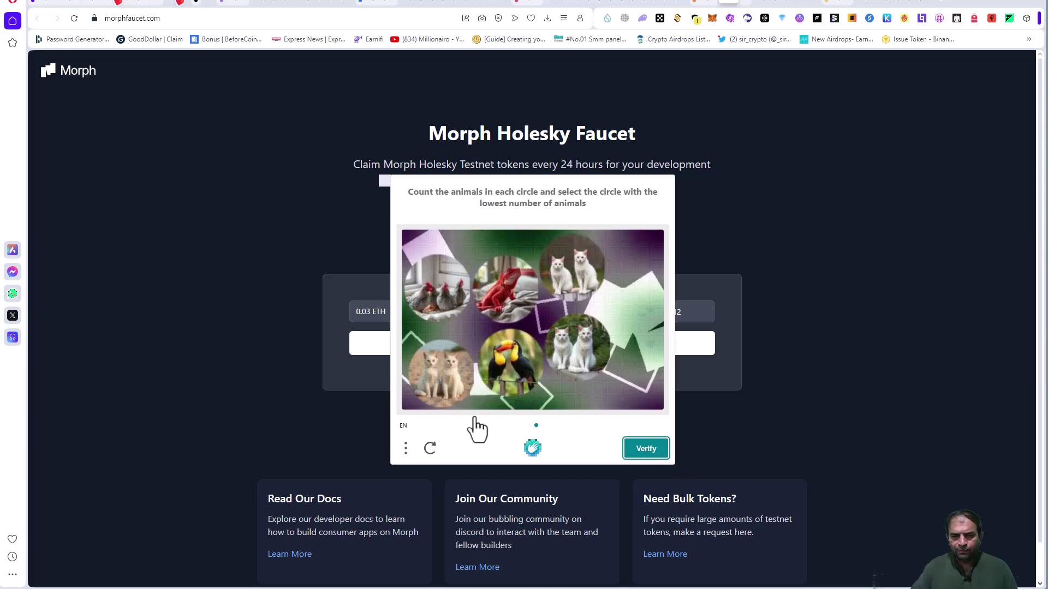
click(517, 275)
click(646, 450)
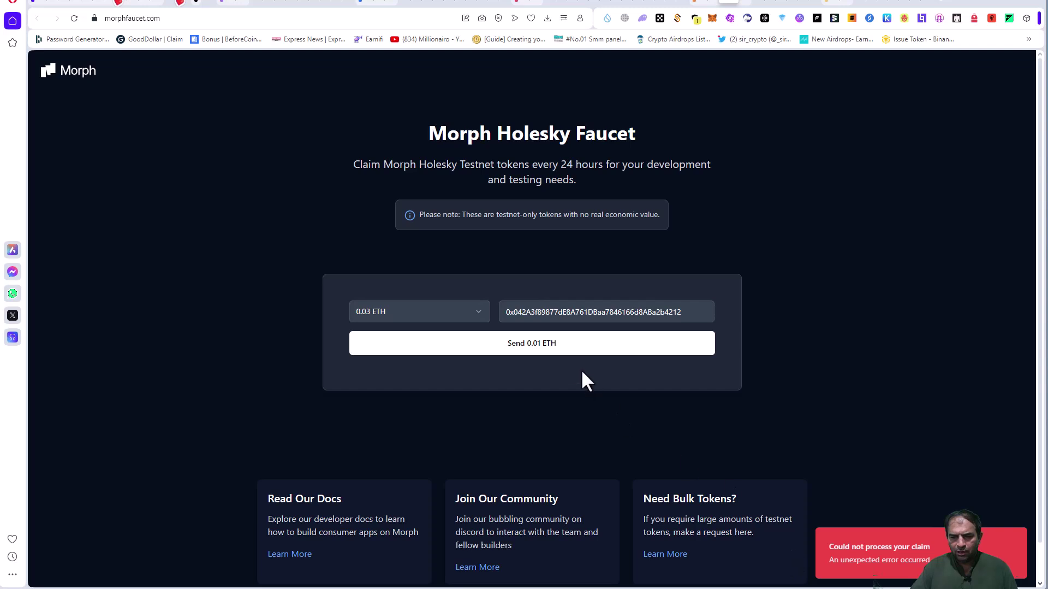
click(568, 349)
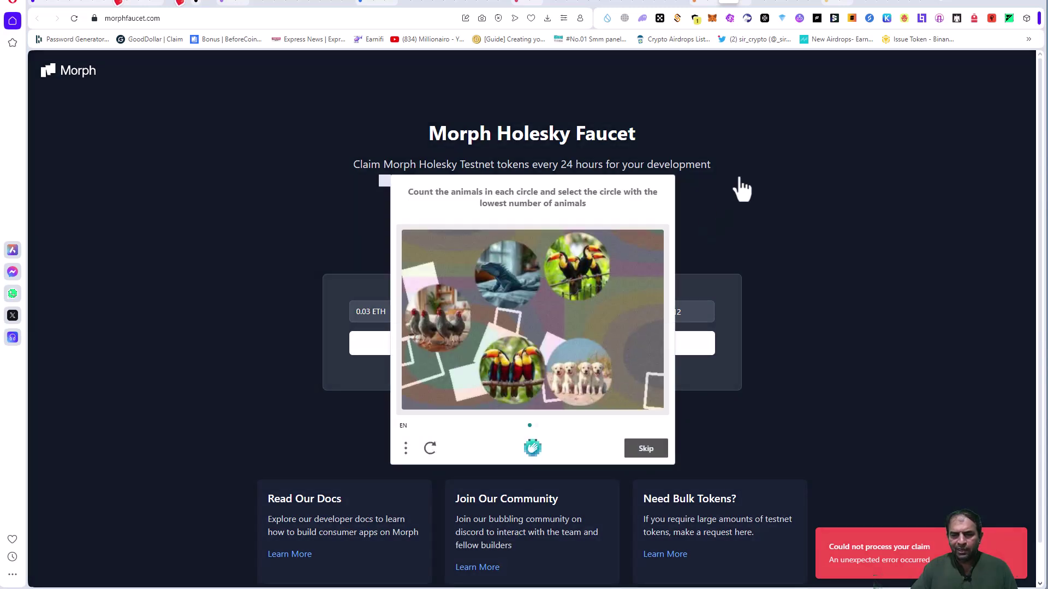
click(794, 302)
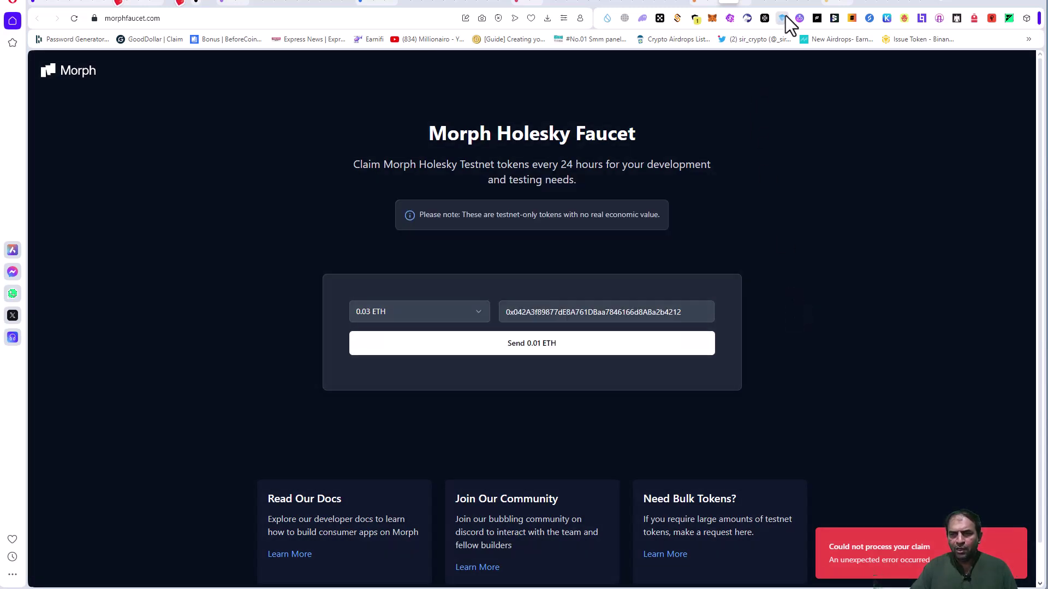
- Switch to the Google Cloud Ethereum faucet and paste the wallet address copied from MetaMask as the receiving account
click(745, 2)
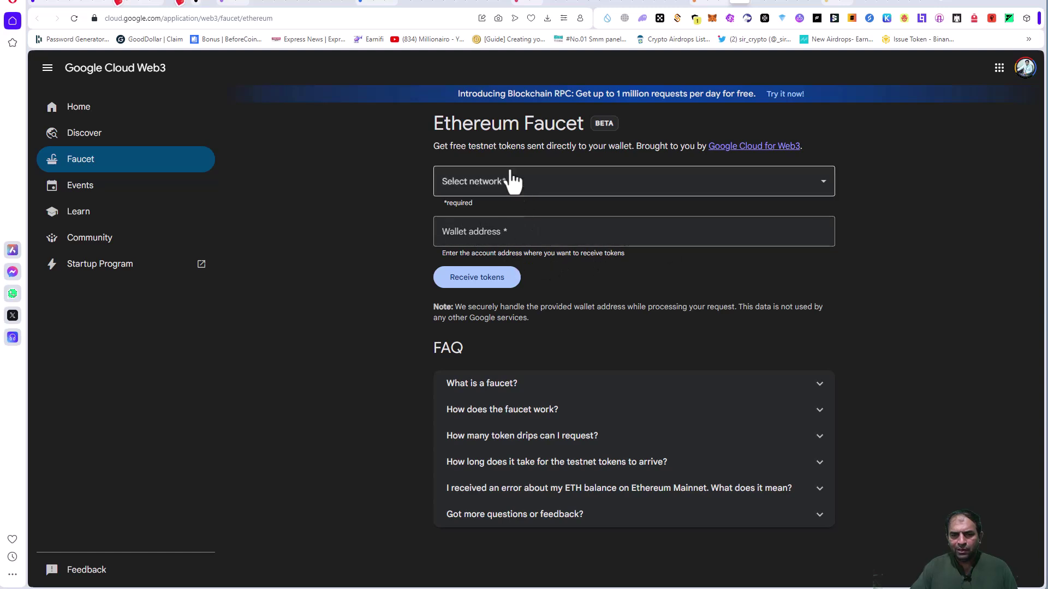
click(712, 18)
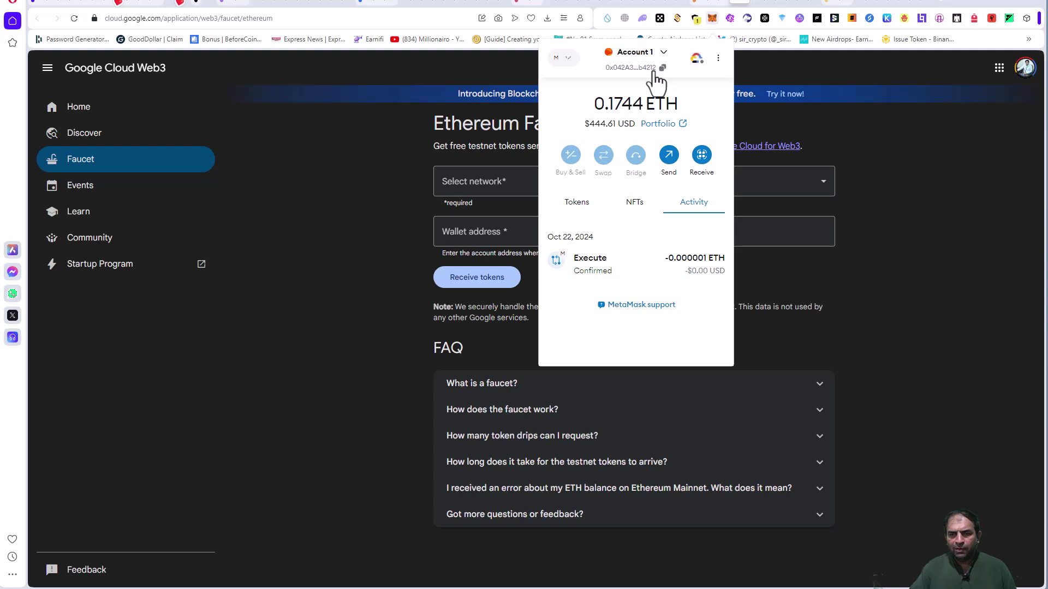
click(654, 71)
click(515, 229)
key(ctrl+v)
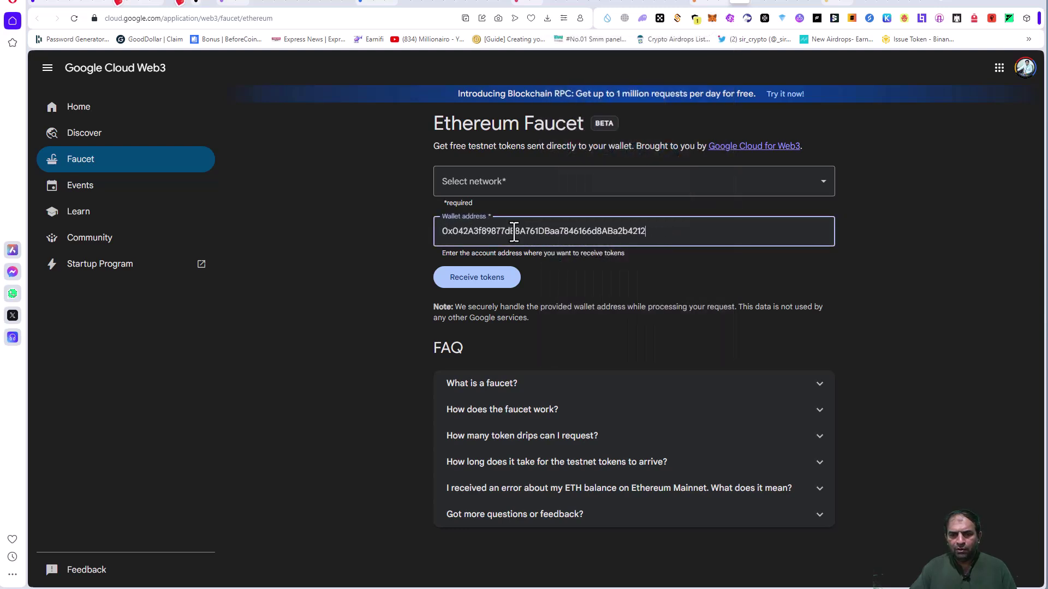
- Select the Holešky network and request 1 Holešky ETH, resubmitting the request if needed
click(483, 279)
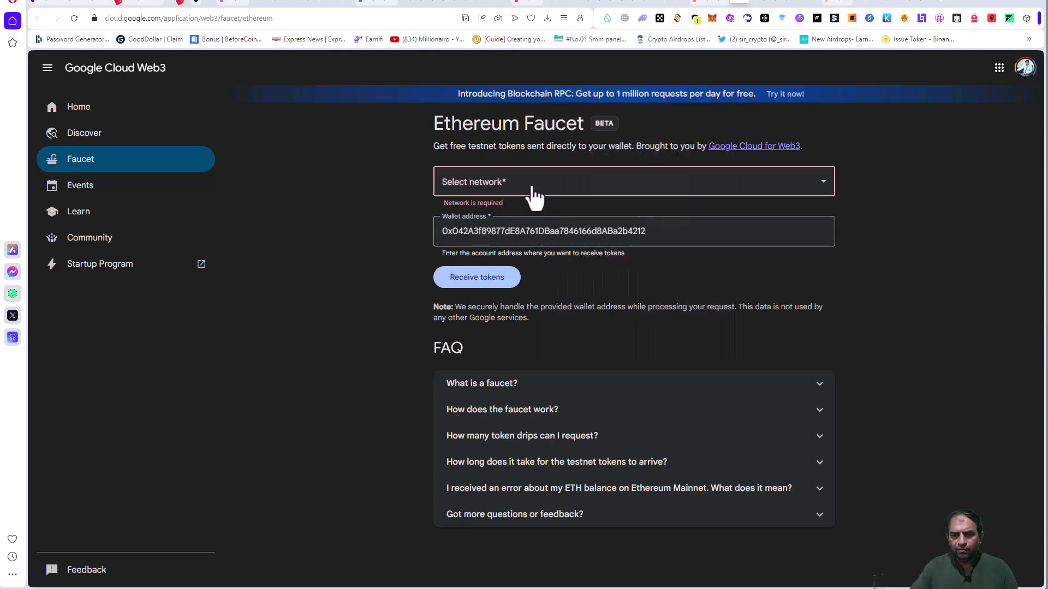
click(560, 185)
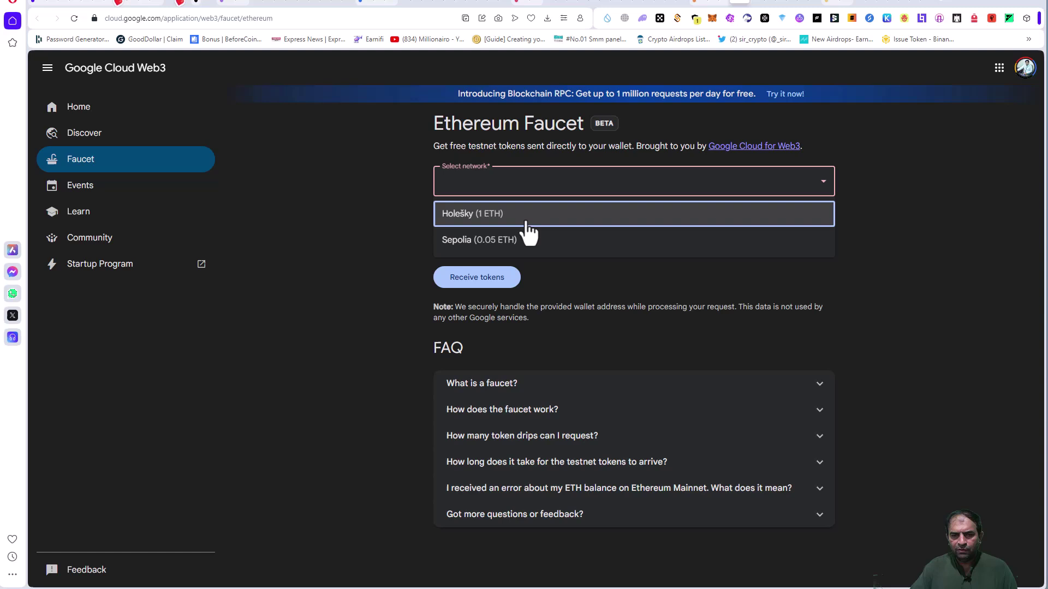
click(487, 220)
click(493, 281)
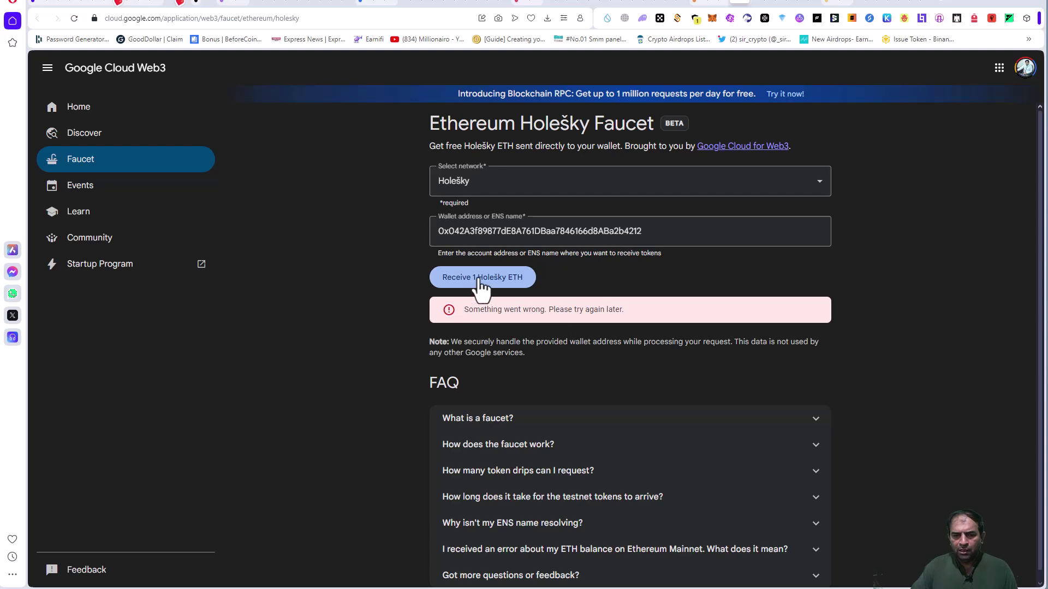
click(480, 281)
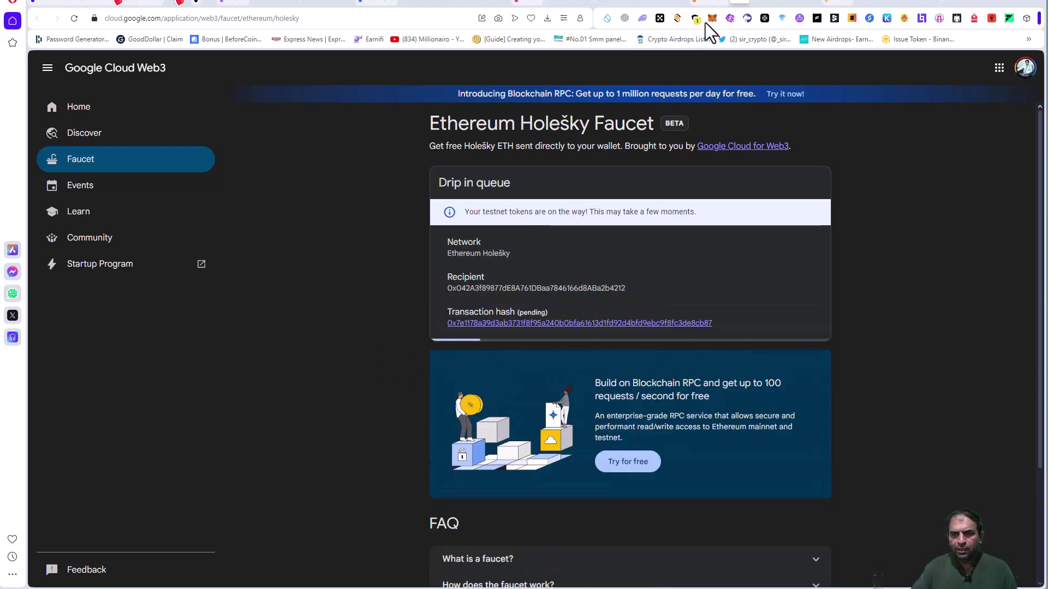
- Return to the Morph docs, open the Bridge guide and launch the Morph Holesky bridge from its link
click(730, 3)
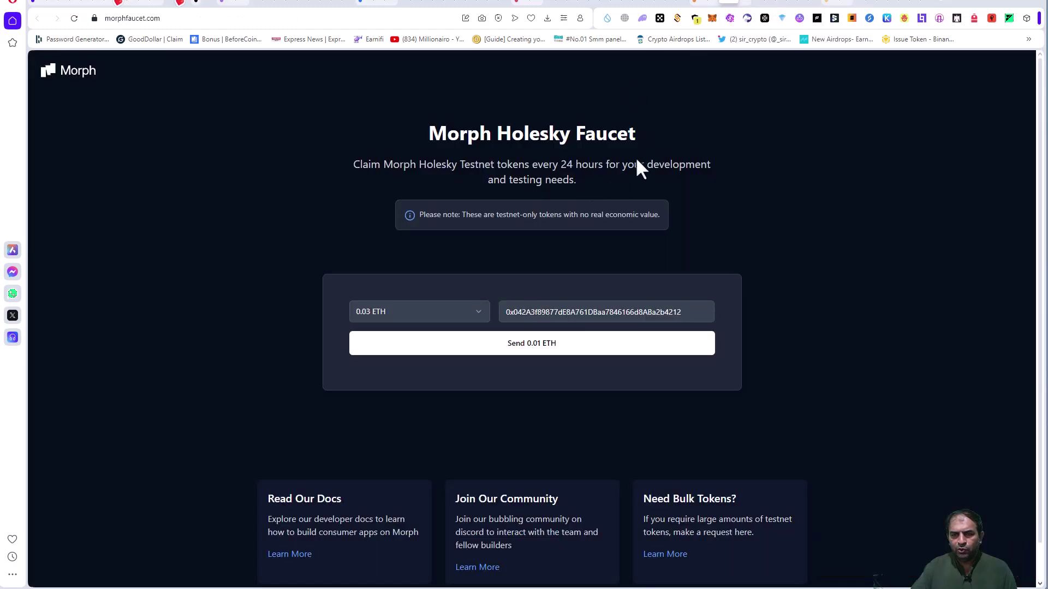
click(712, 3)
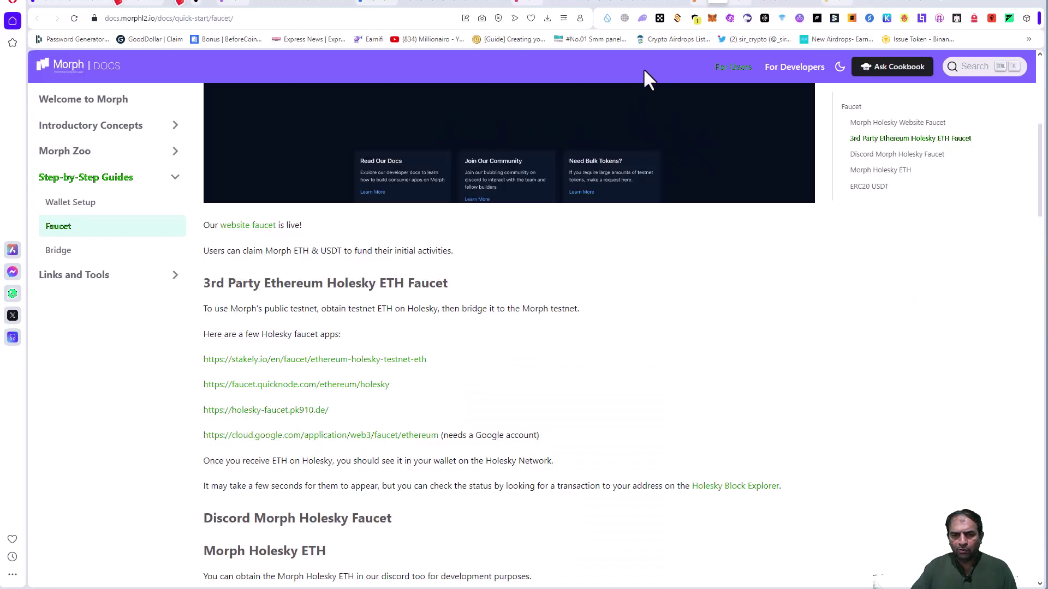
scroll(606, 253, up, 1)
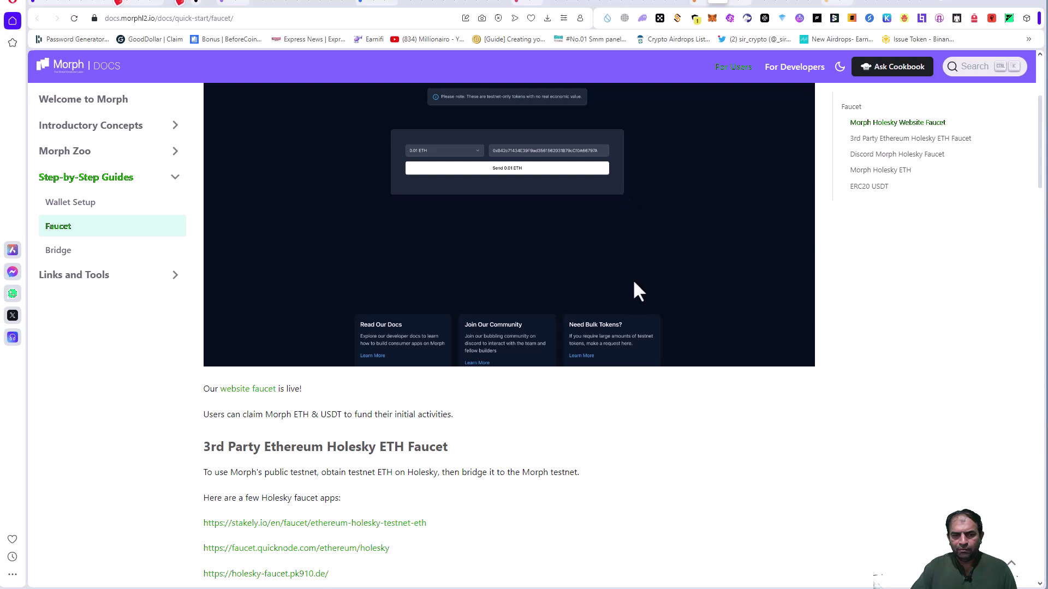
click(84, 251)
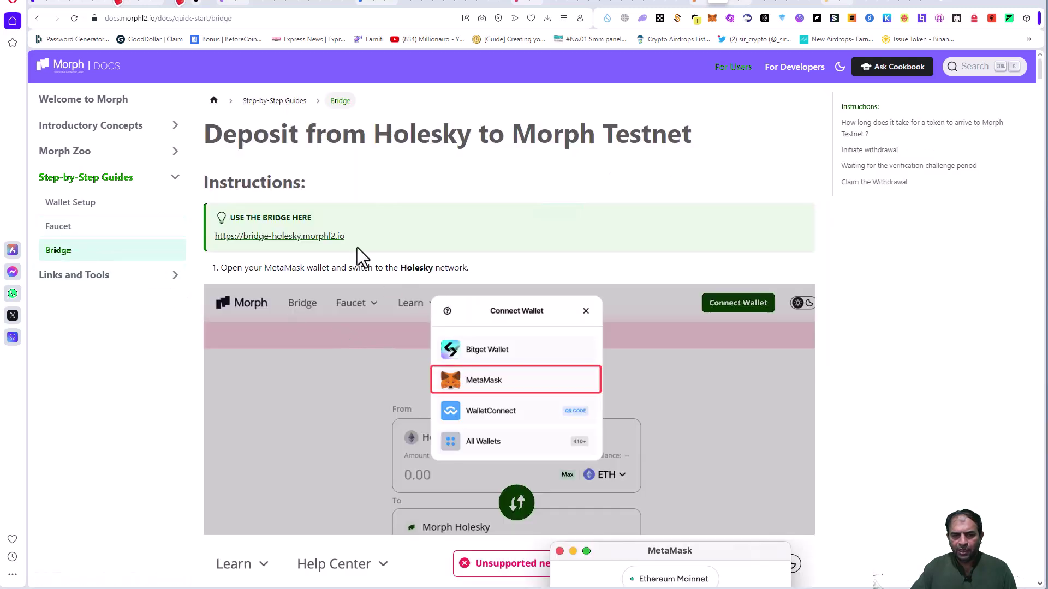
click(308, 238)
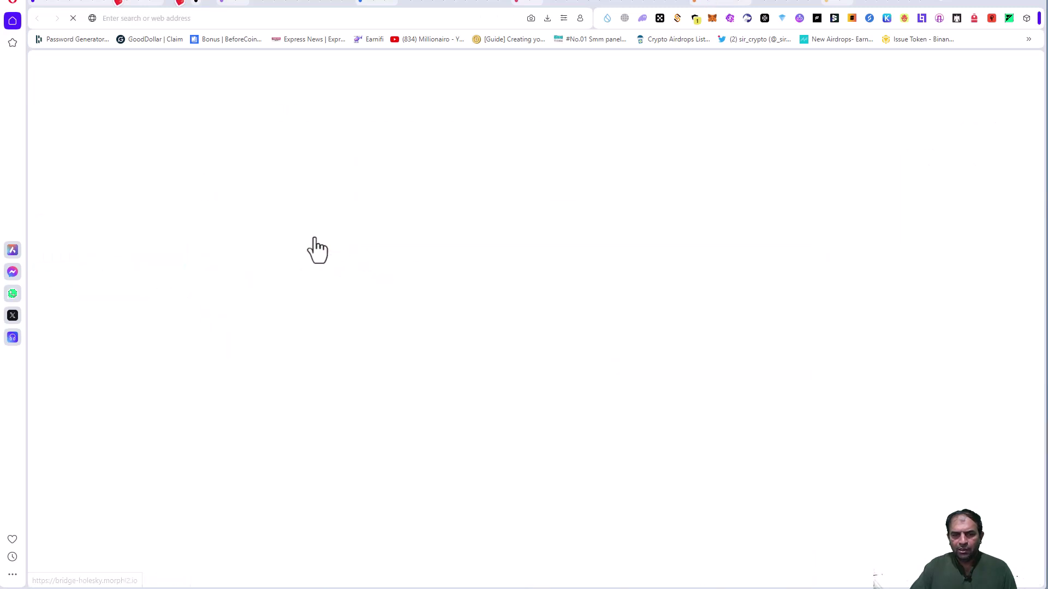
- Review the Genesis Jungle page's points overview and the DApps listed in Part 1: Discovery Trail
click(692, 4)
scroll(491, 354, down, 5)
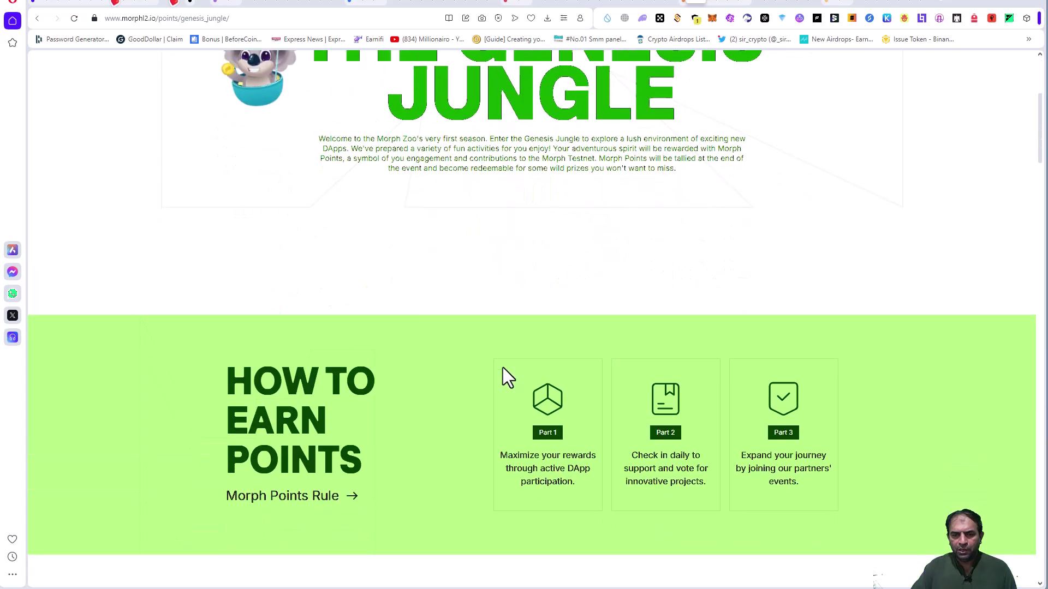
scroll(502, 368, down, 9)
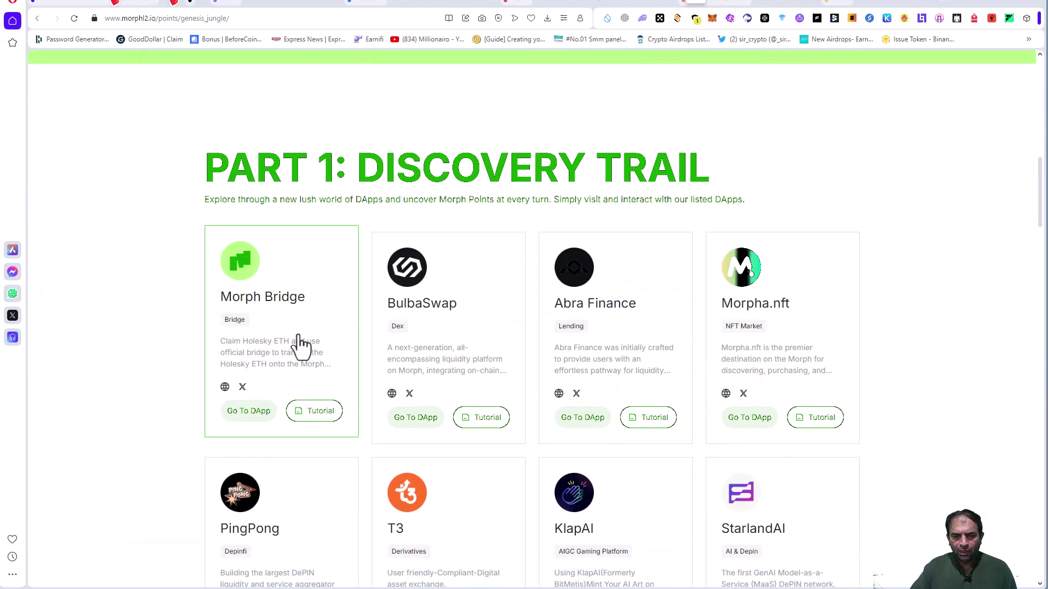
scroll(416, 230, up, 10)
scroll(420, 240, down, 5)
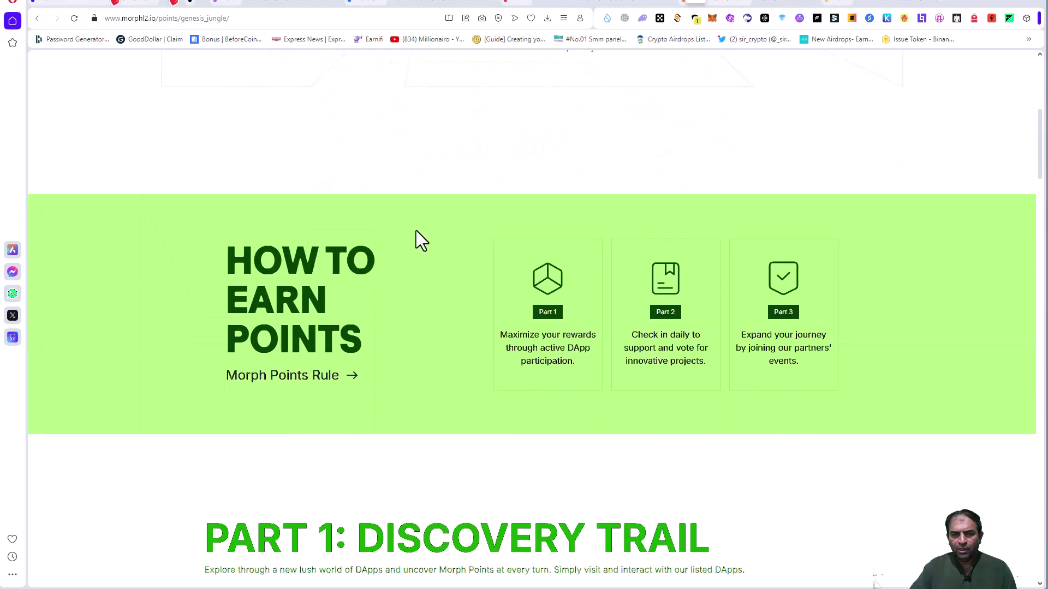
scroll(327, 314, down, 8)
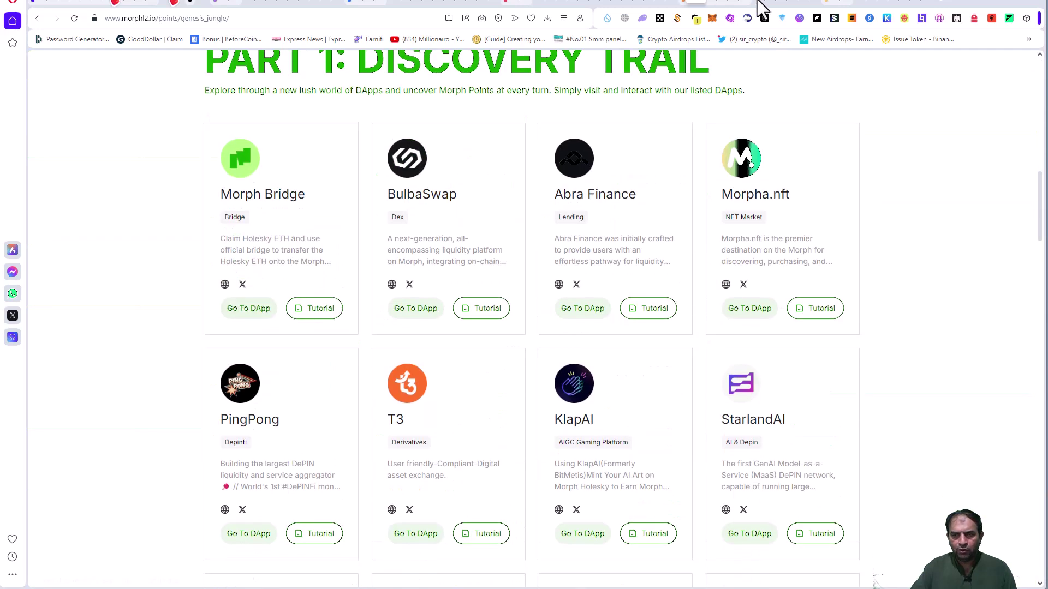
- Check the status of the Holešky ETH request on the Google Cloud faucet and switch to the Morph Holesky Bridge
click(746, 2)
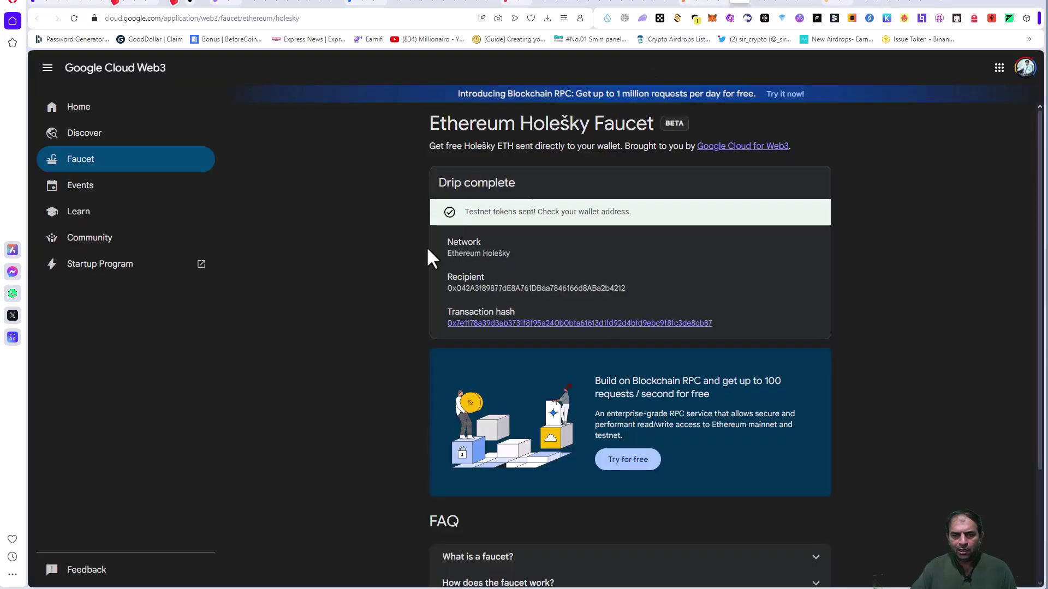
click(725, 2)
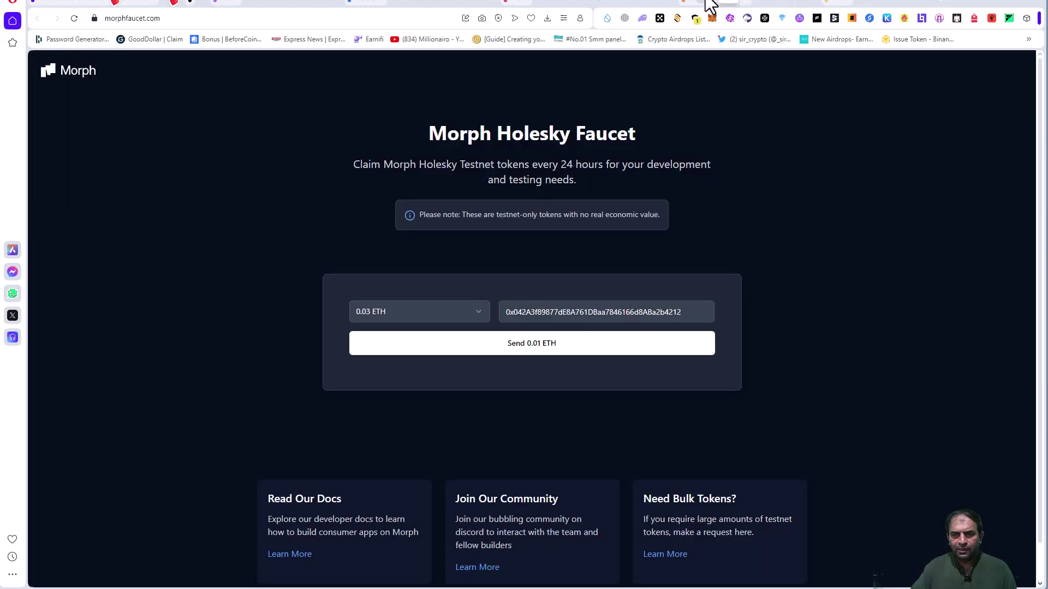
click(708, 3)
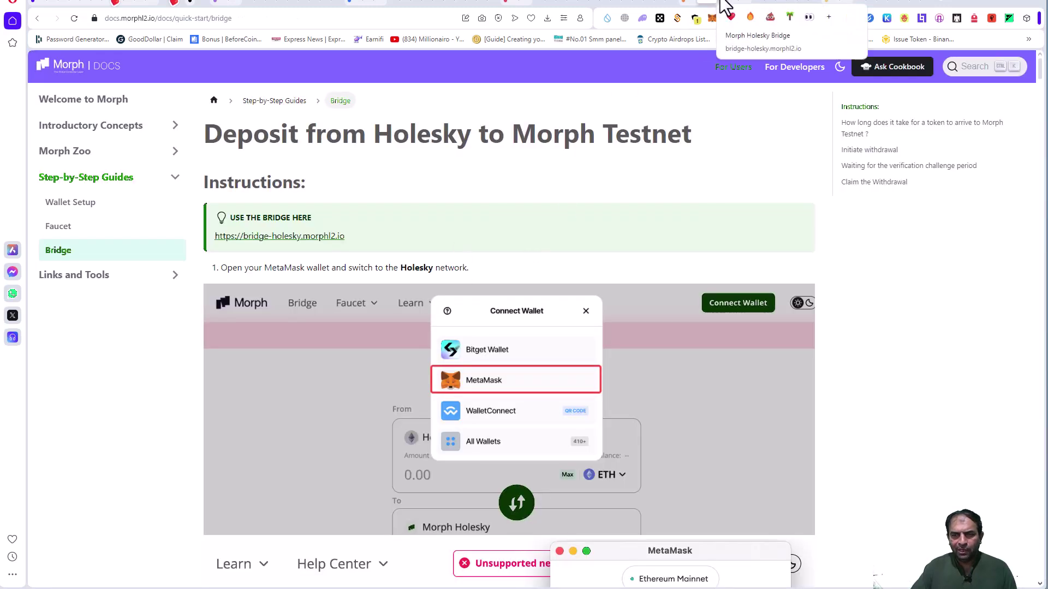
click(722, 2)
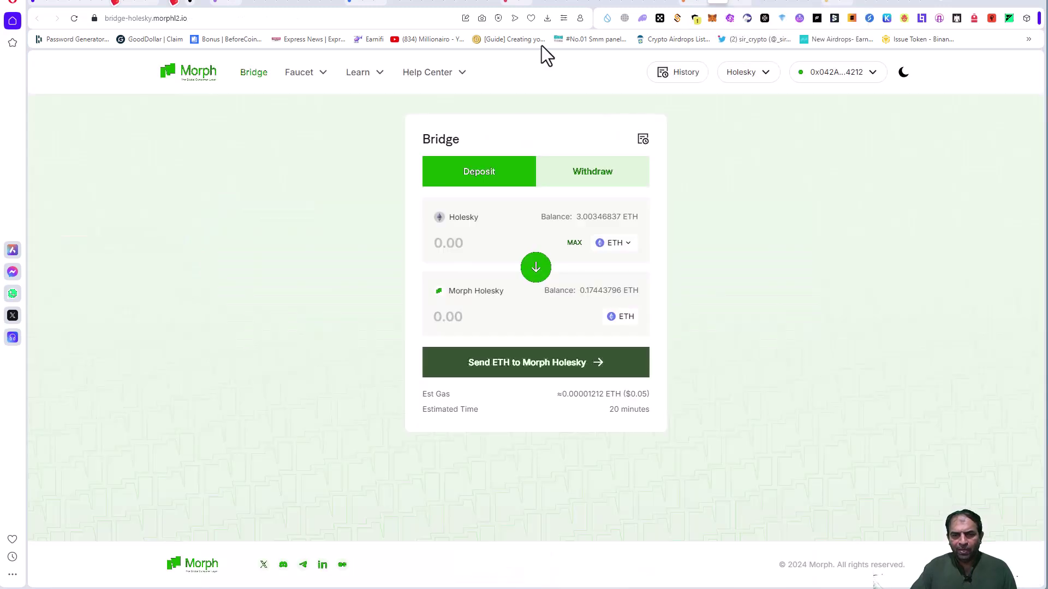
- Revisit the Discovery Trail and bridge guide, and enter a 0.10 ETH deposit from Holesky to Morph Holesky on the bridge
click(701, 3)
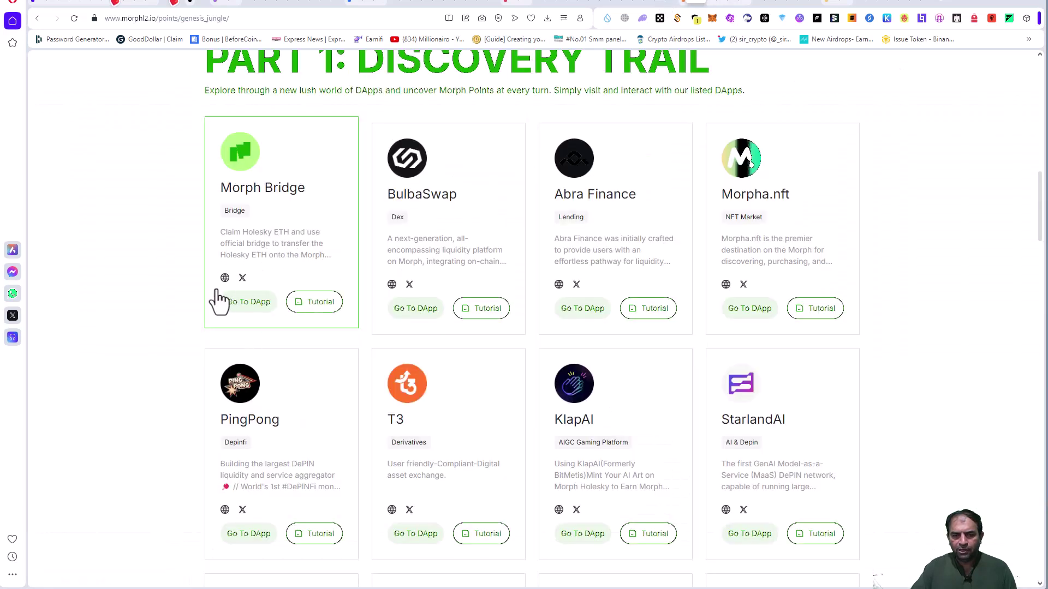
click(709, 3)
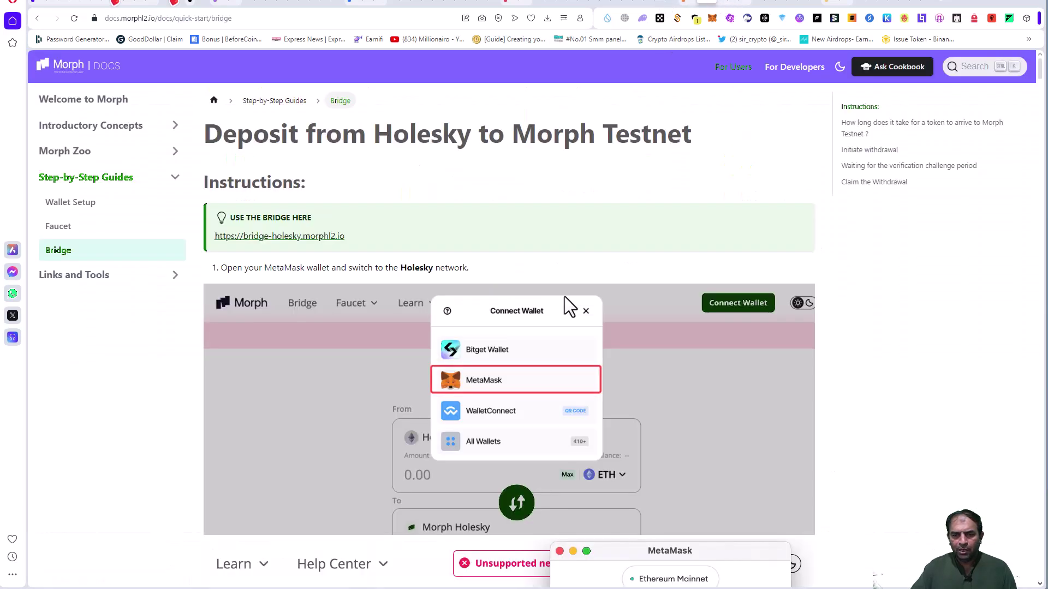
click(718, 4)
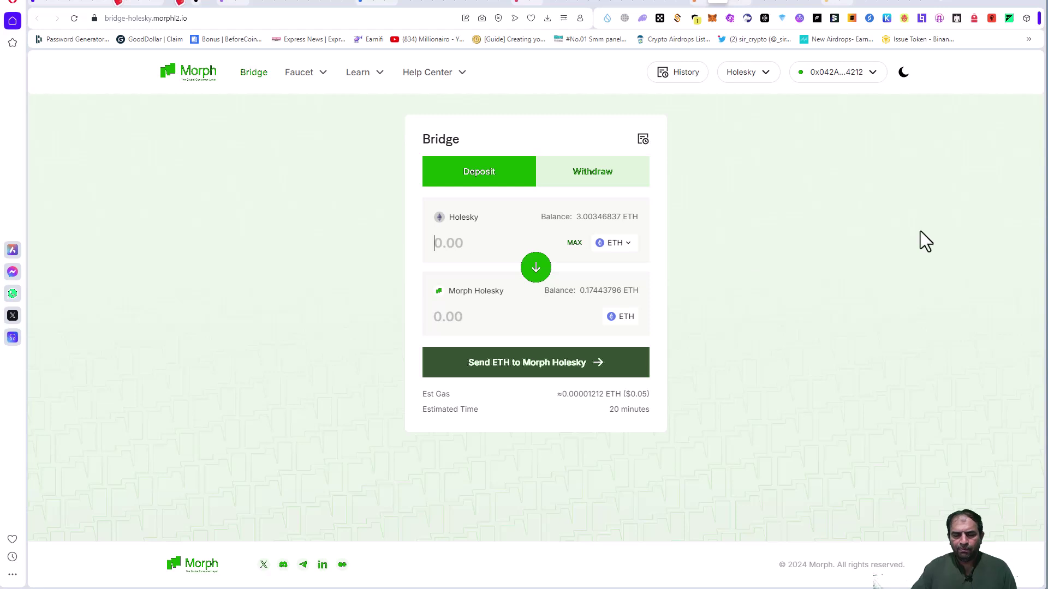
text(0.10)
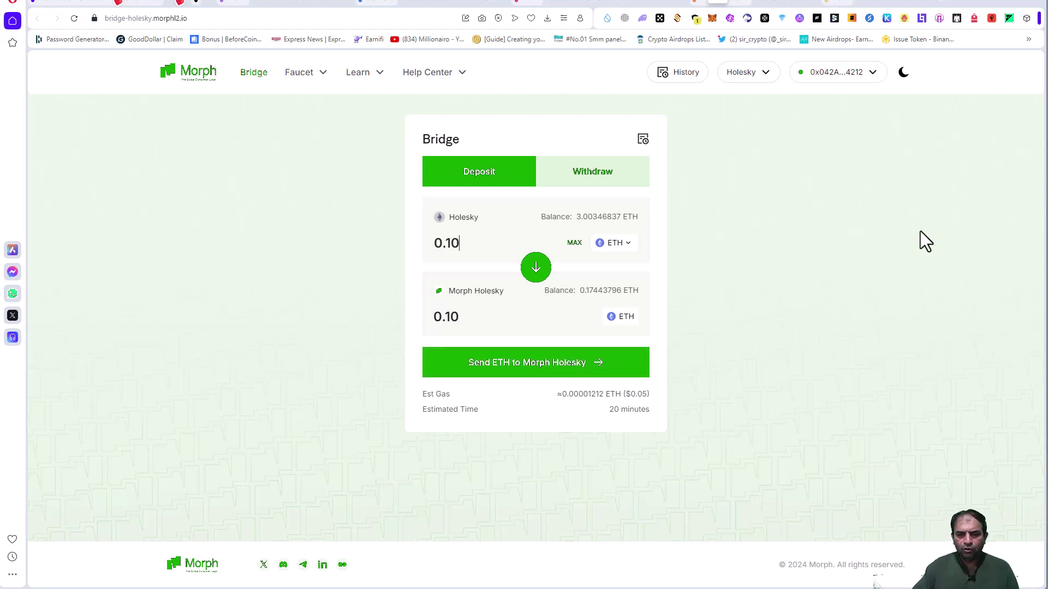
- Submit the 0.1 ETH deposit from Holesky to Morph Holesky, confirm it in the MetaMask wallet and check its status there
click(545, 373)
click(543, 418)
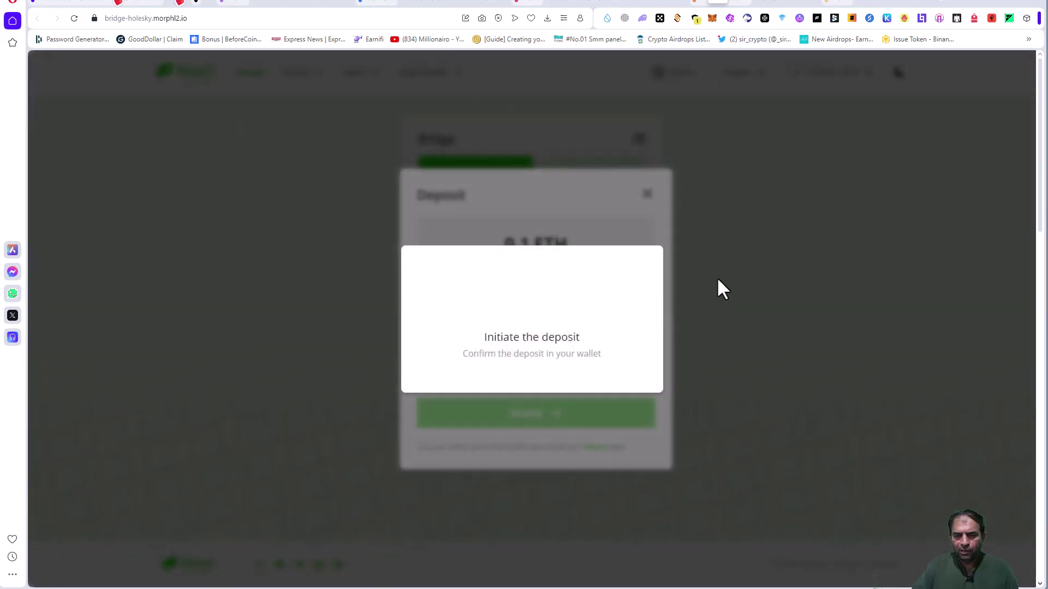
click(712, 20)
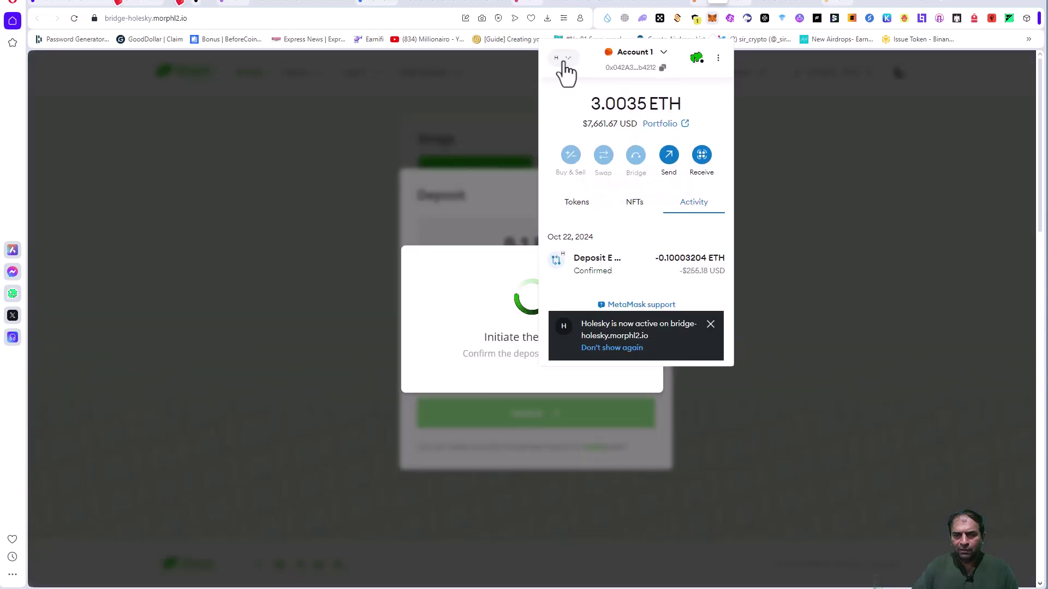
click(710, 326)
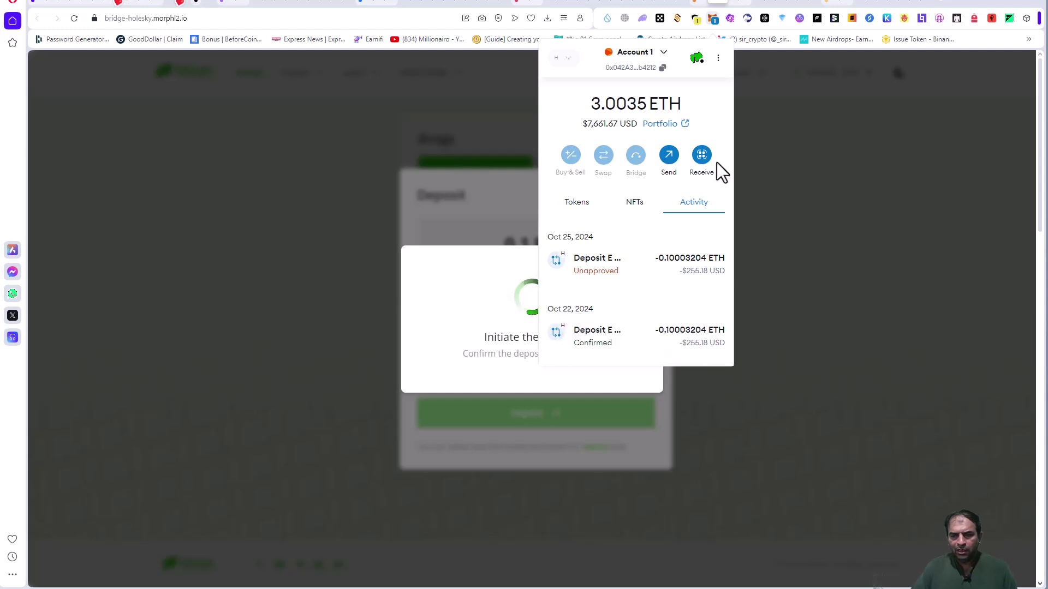
click(610, 277)
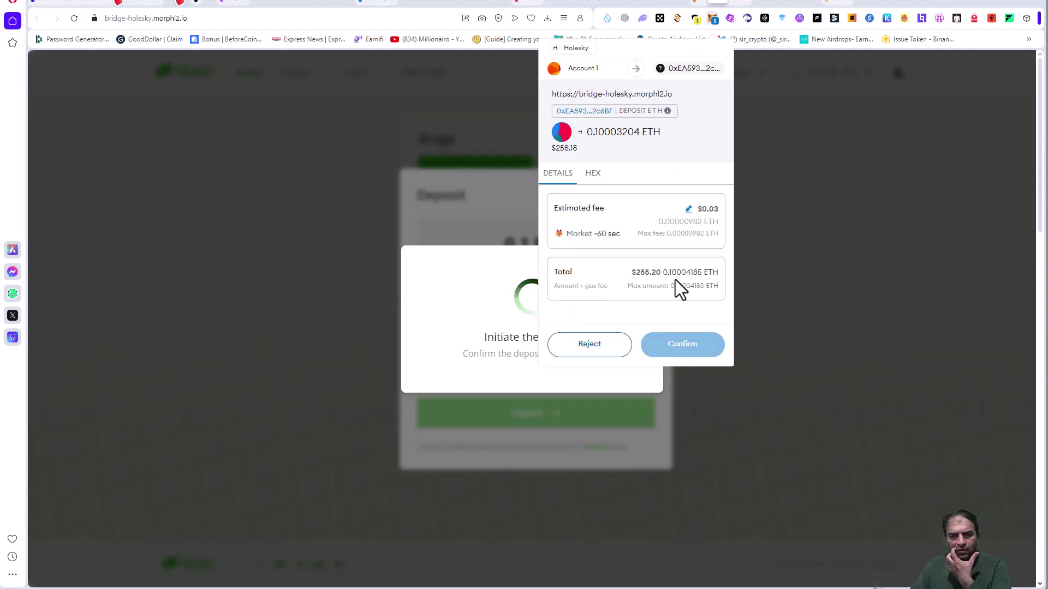
click(683, 345)
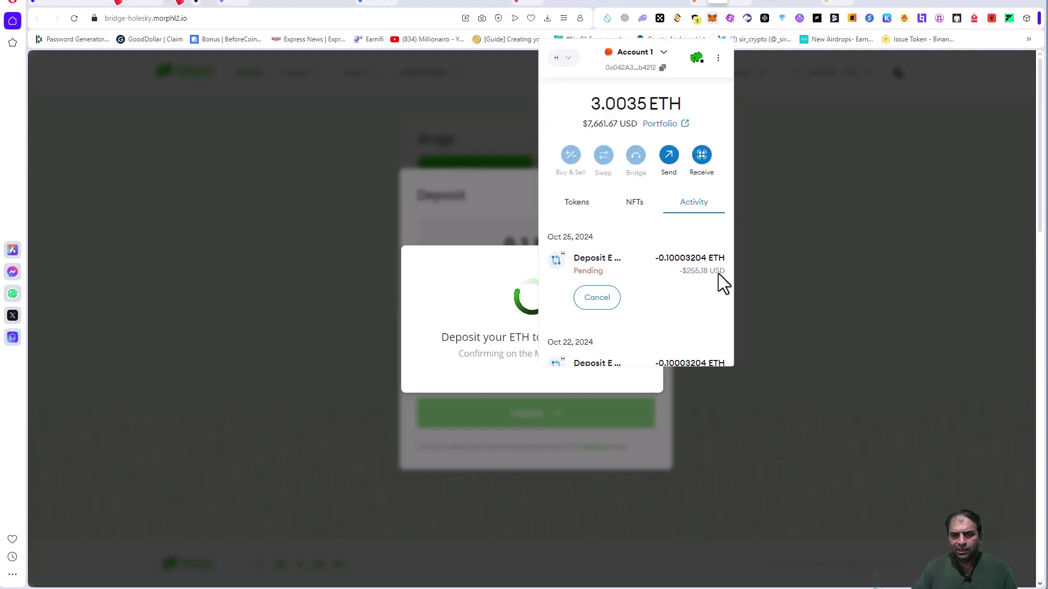
click(861, 282)
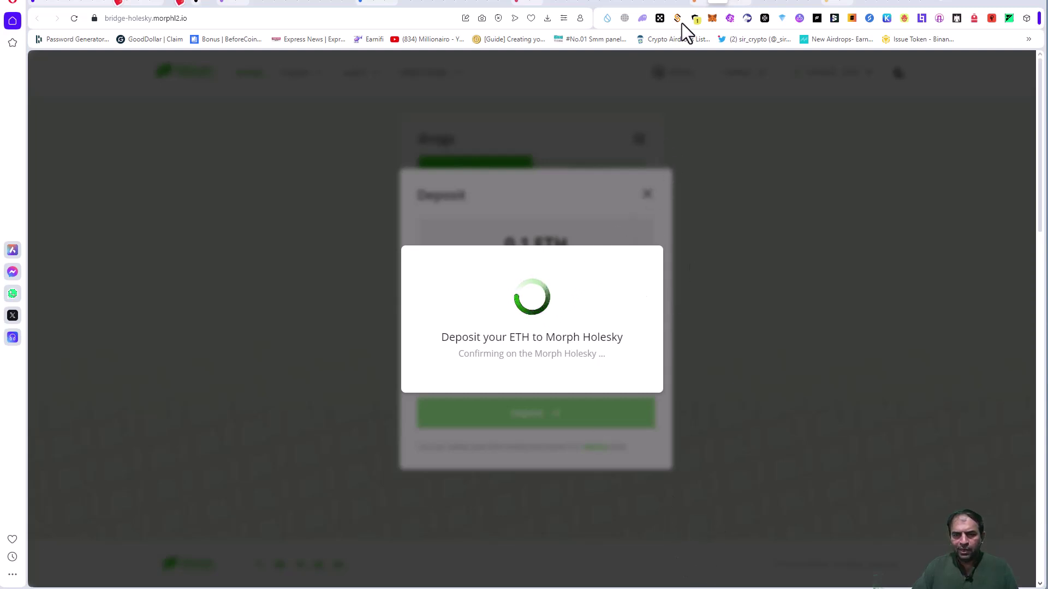
click(711, 19)
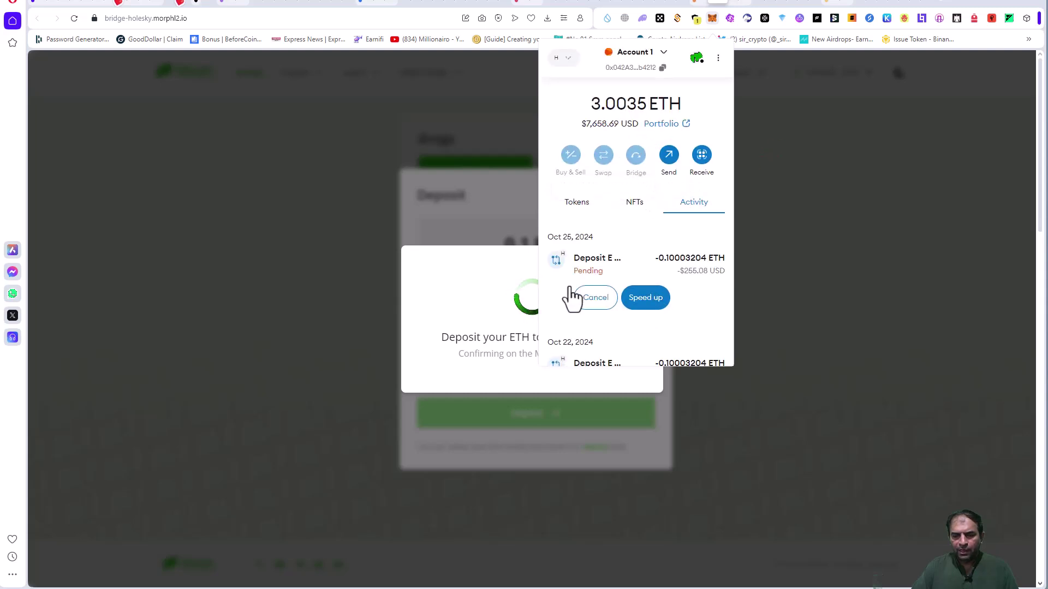
click(818, 302)
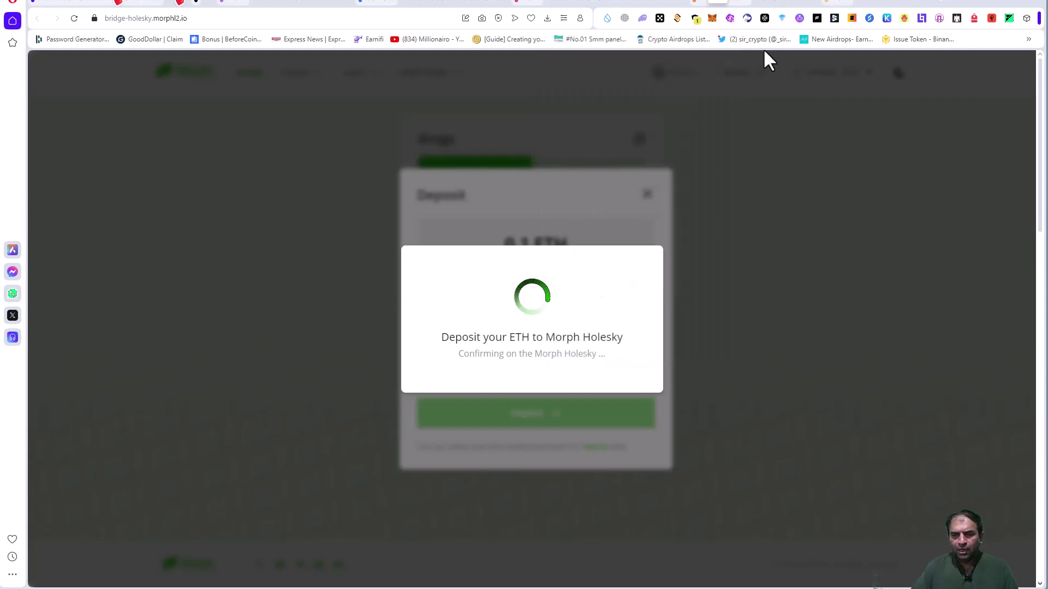
- Return to the Genesis Jungle page and launch the BulbaSwap DApp from Part 1: Discovery Trail, accepting the third-party notice
click(709, 3)
scroll(795, 256, up, 4)
scroll(796, 257, up, 8)
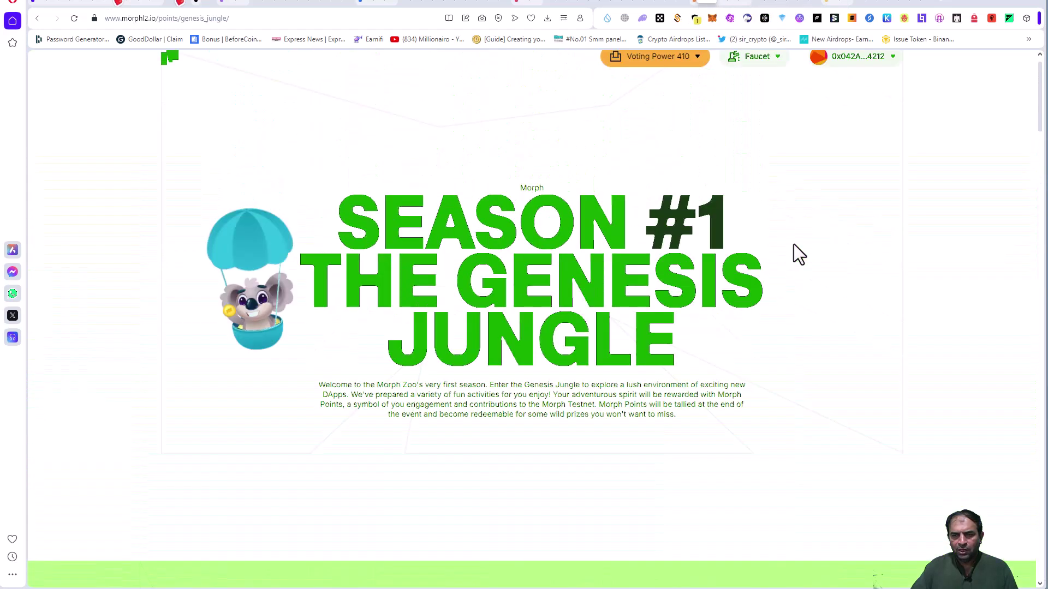
scroll(795, 257, down, 7)
scroll(795, 254, down, 2)
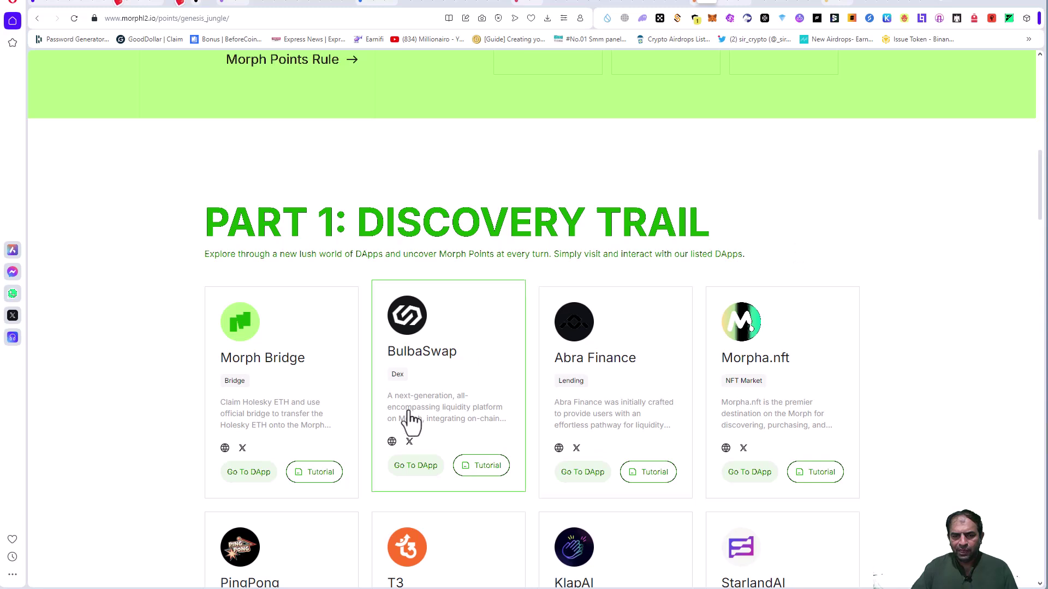
scroll(410, 414, down, 3)
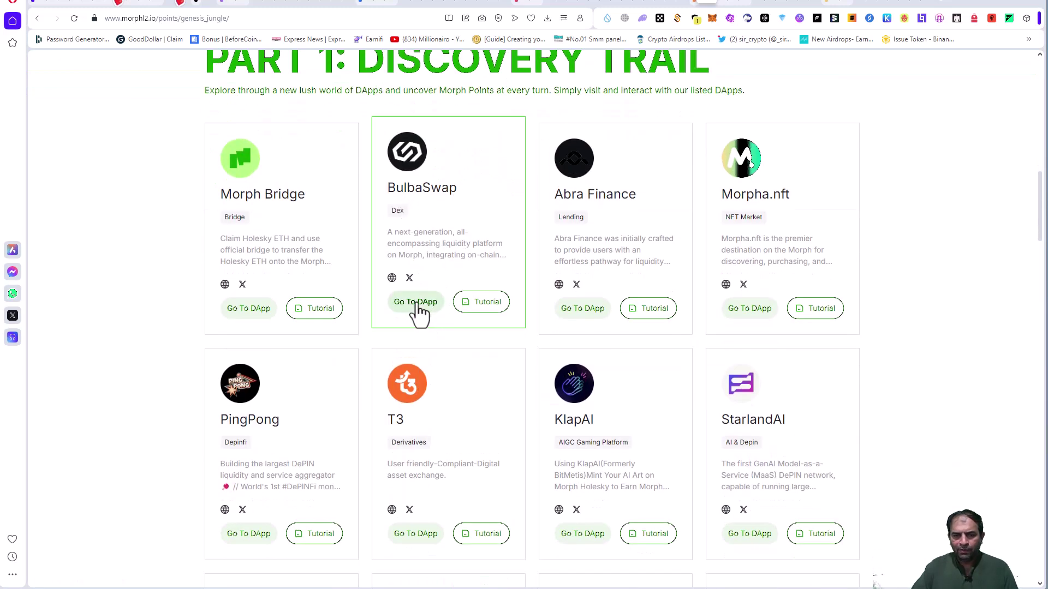
click(417, 303)
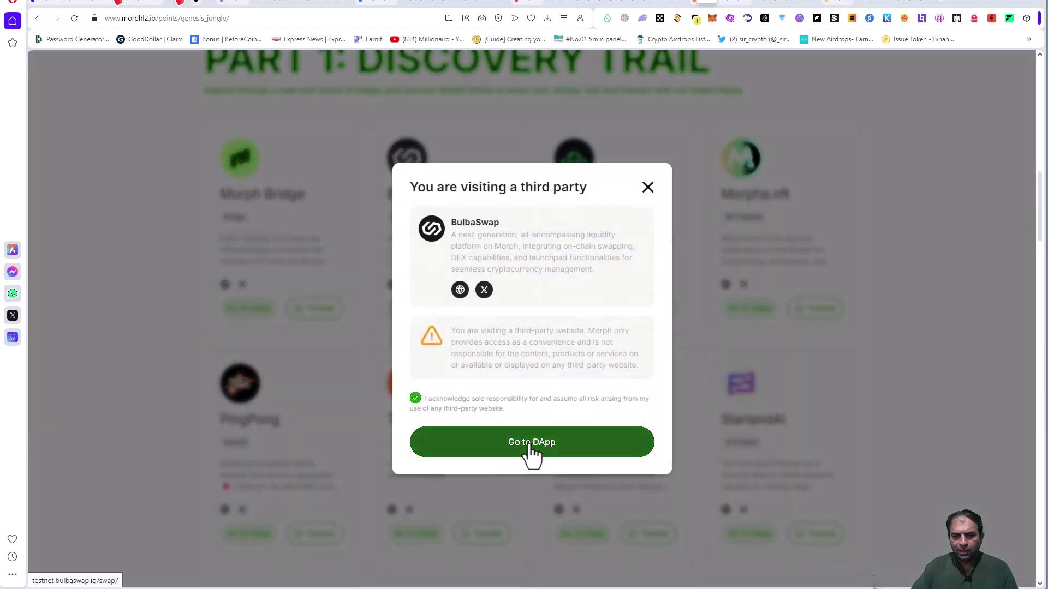
click(533, 456)
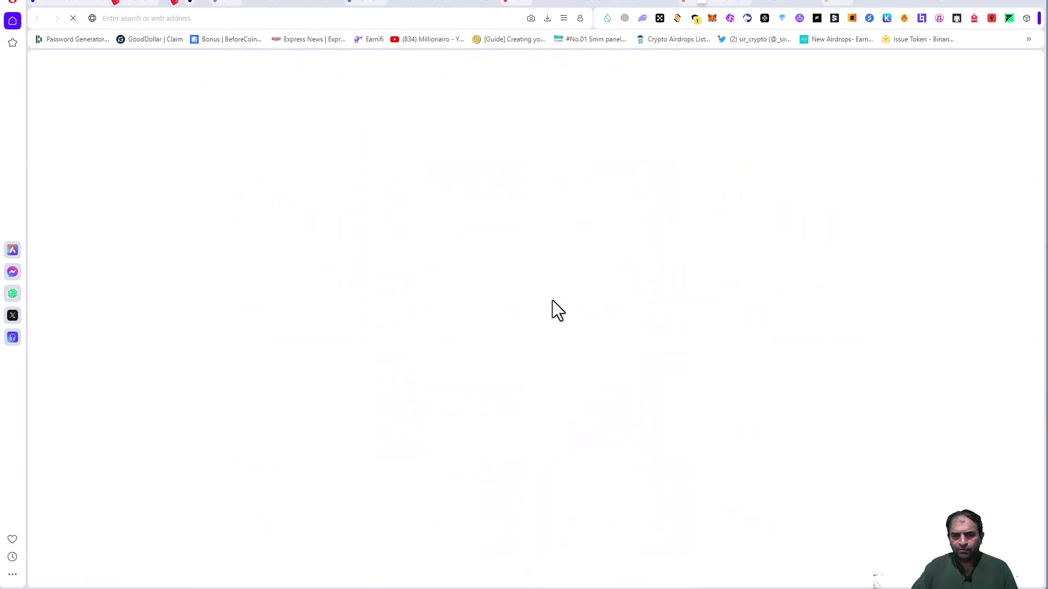
- Check the pending 0.1 ETH bridge deposit in the wallet's activity and try to speed it up
click(719, 2)
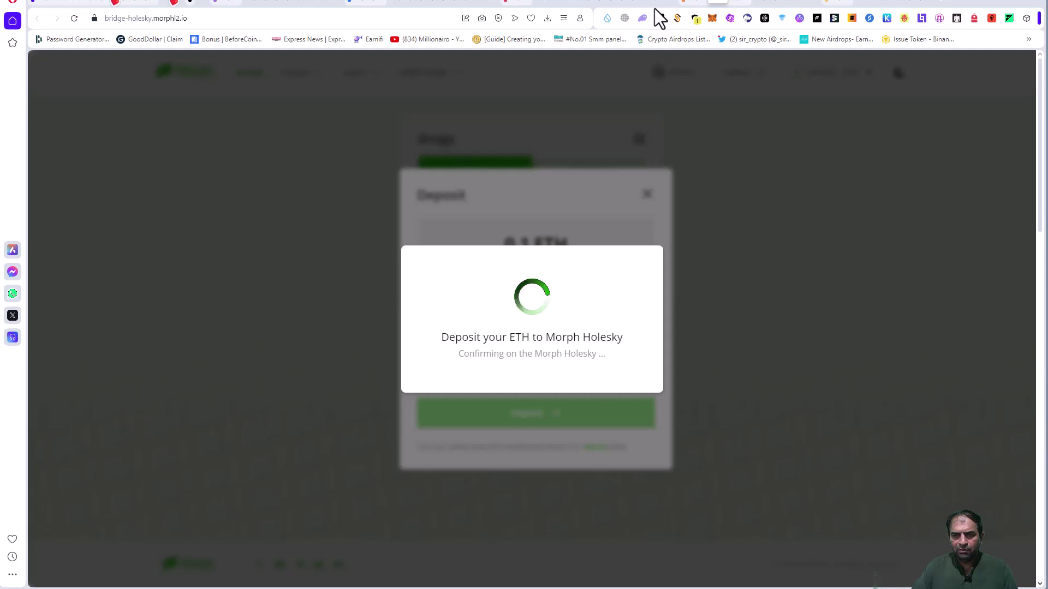
click(710, 18)
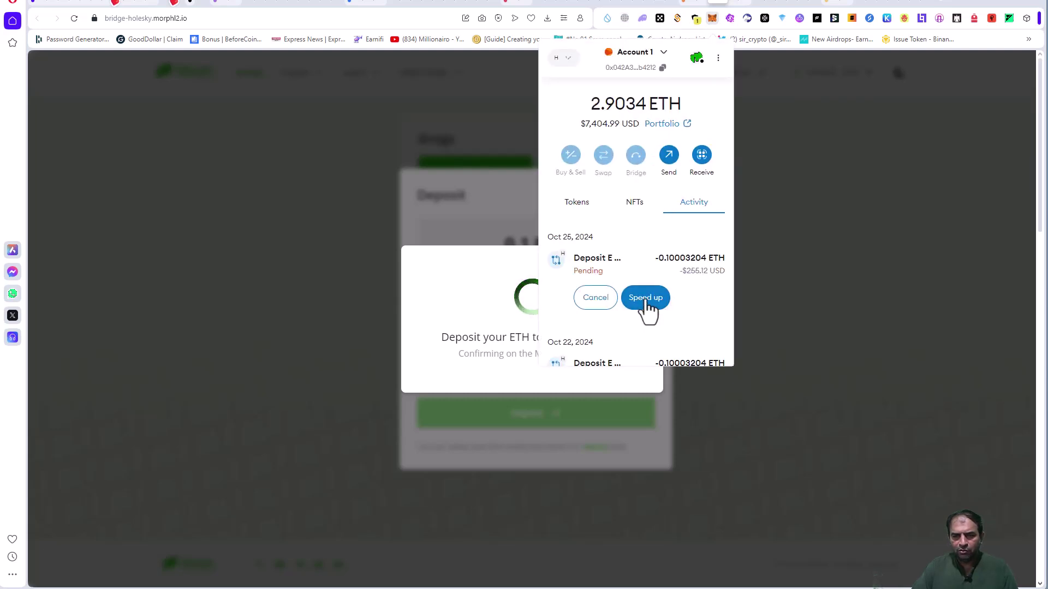
click(663, 298)
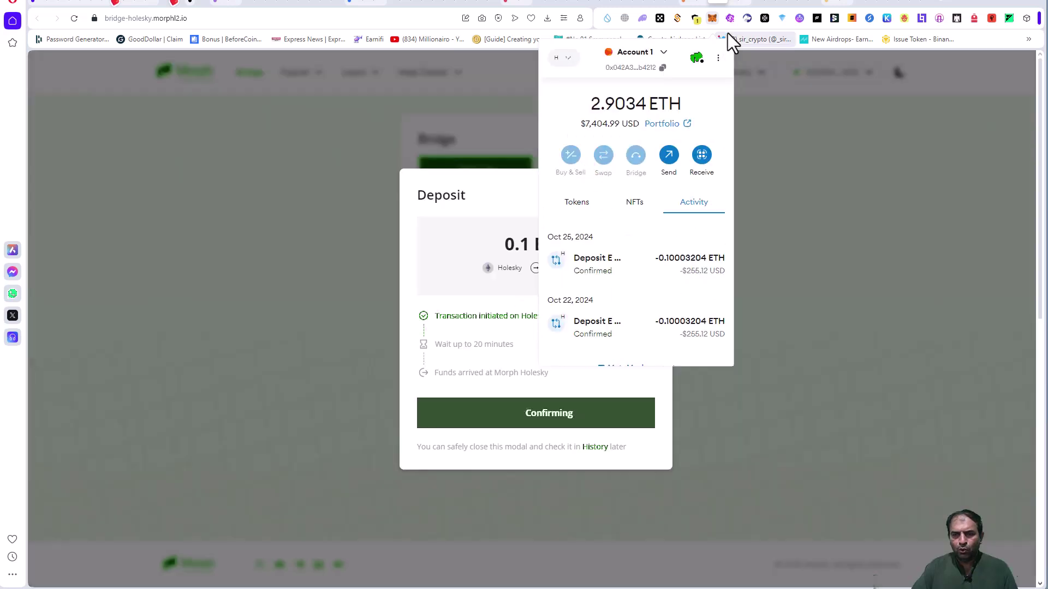
click(774, 159)
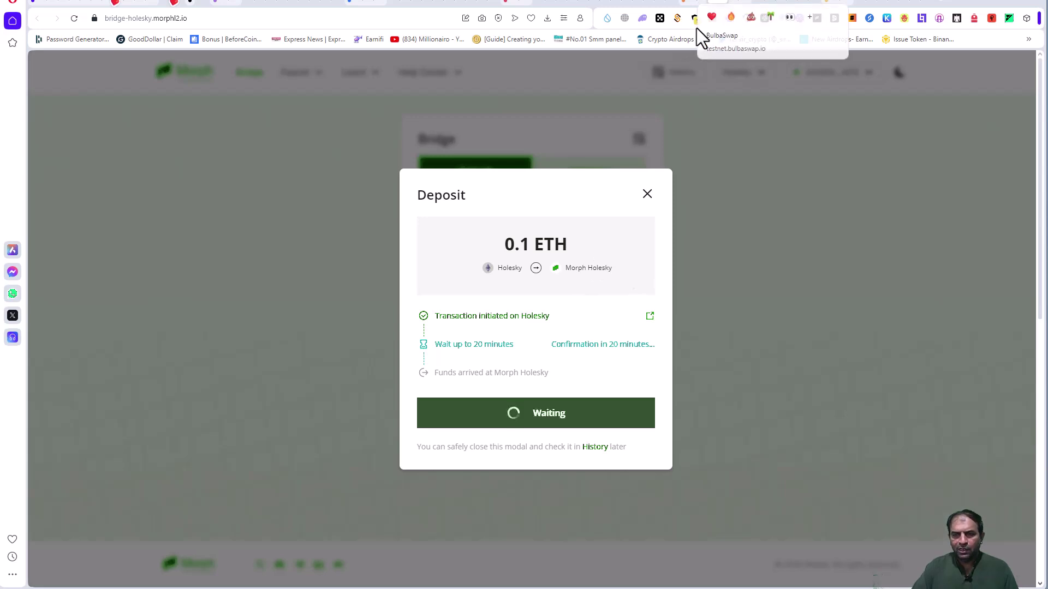
- Switch to BulbaSwap and set up a swap selling 0.001 ETH for Morphism USDT
click(707, 3)
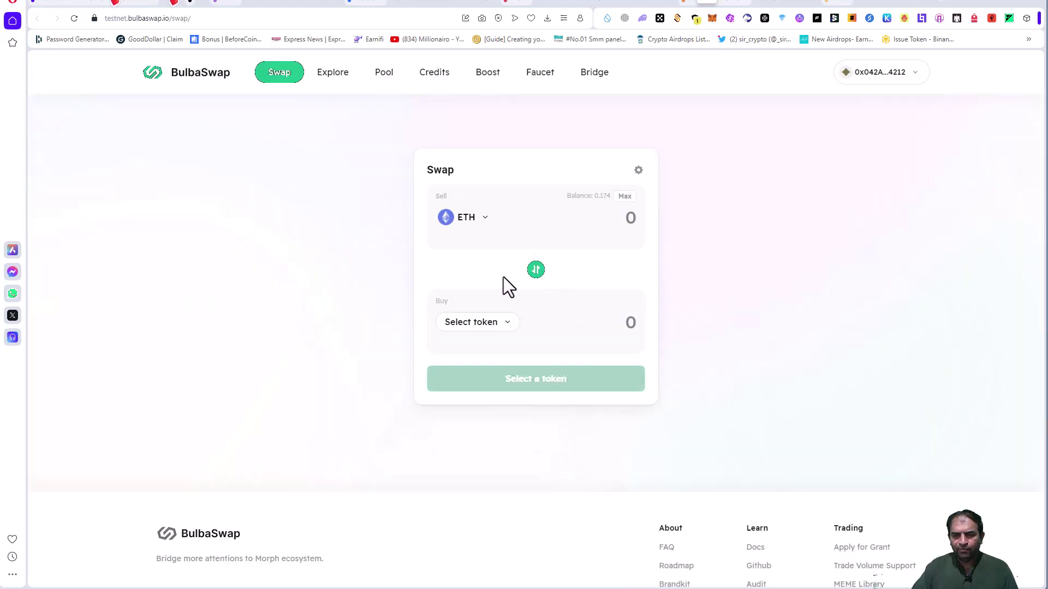
click(489, 325)
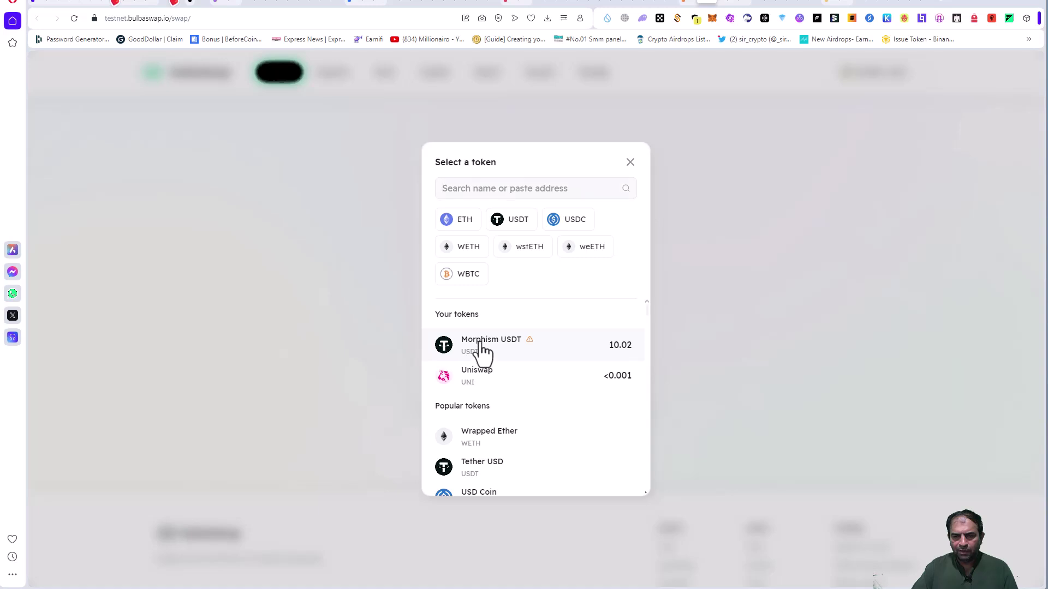
click(481, 343)
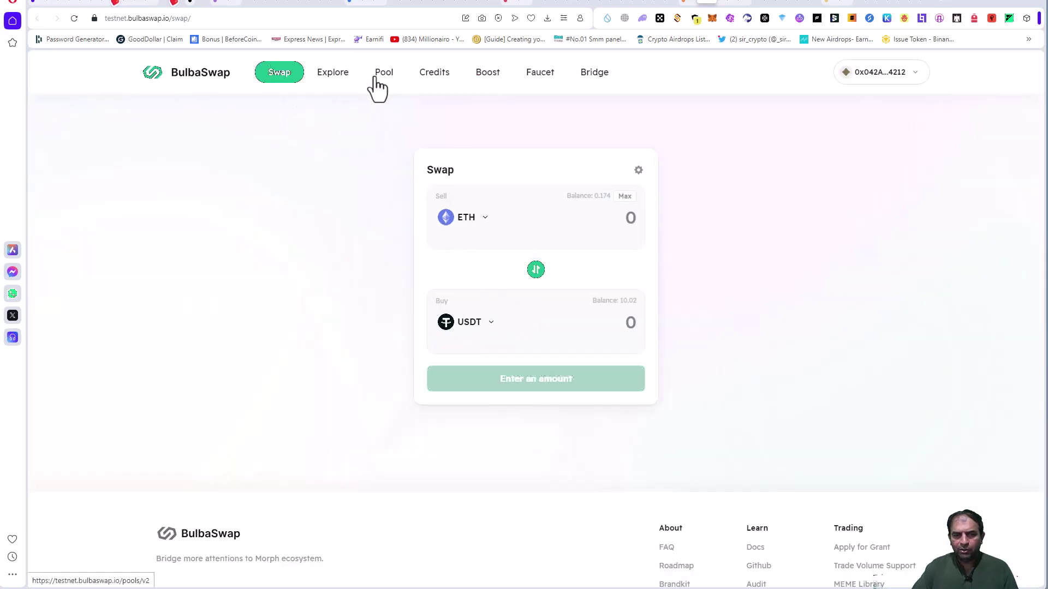
click(564, 218)
text(0.0001)
key(BackSpace)
key(BackSpace)
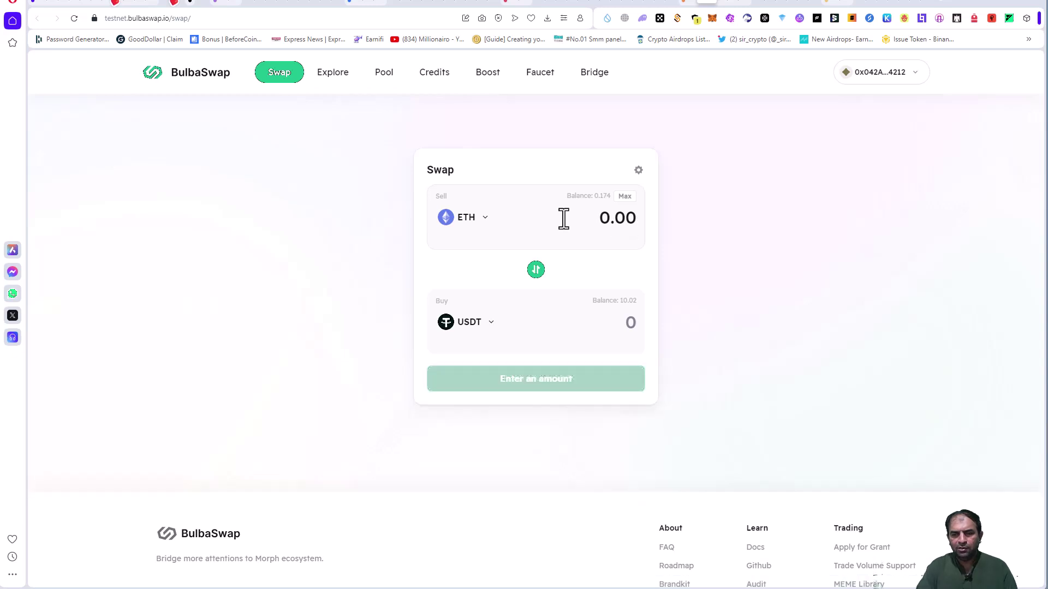
text(1)
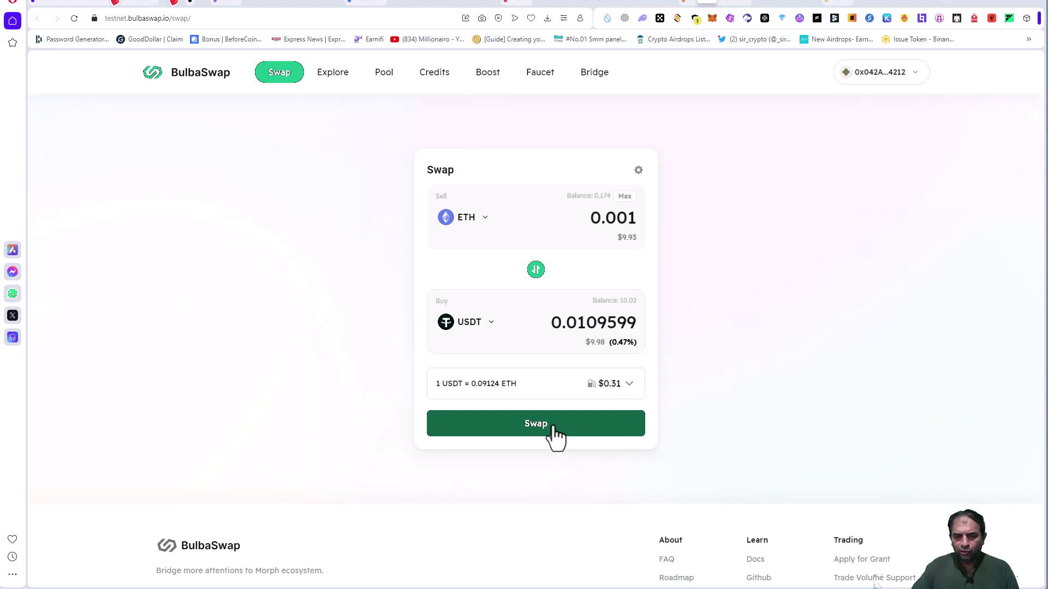
- Submit the ETH to USDT swap, confirm the transaction in the wallet and dismiss the swap status dialog
click(554, 431)
click(546, 442)
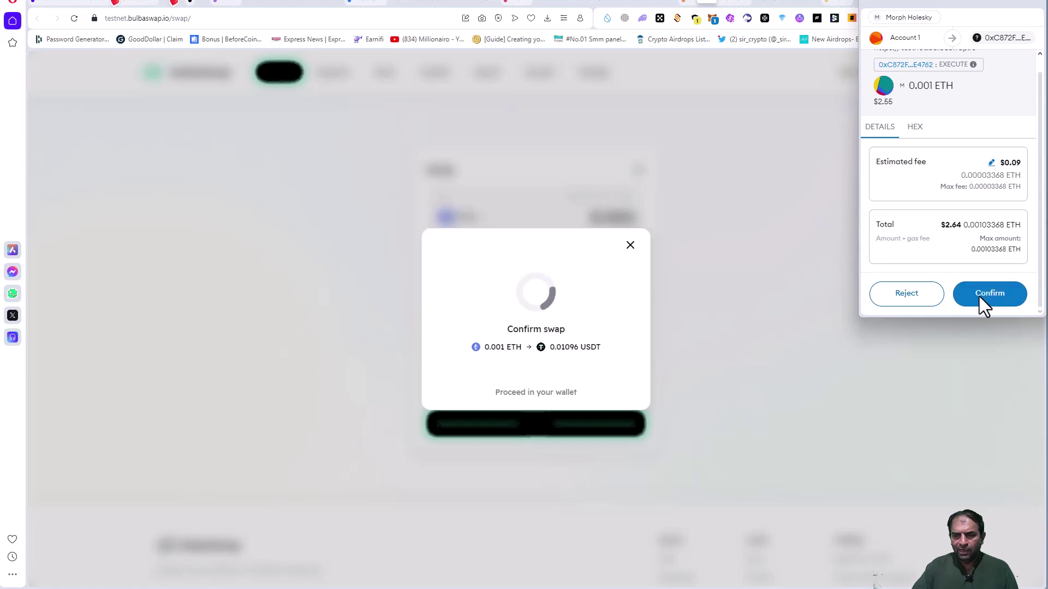
click(979, 296)
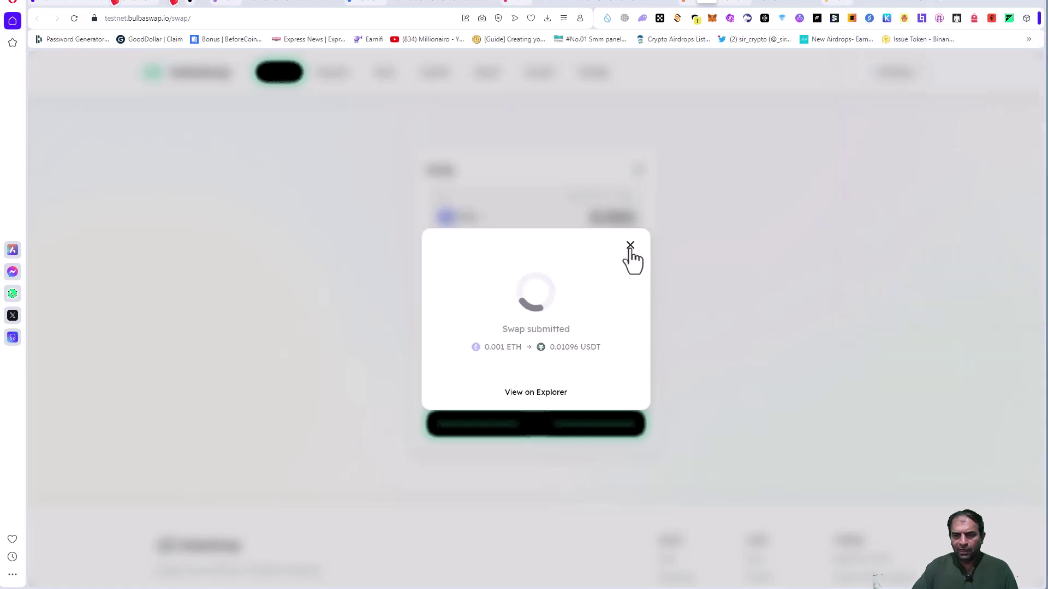
click(631, 245)
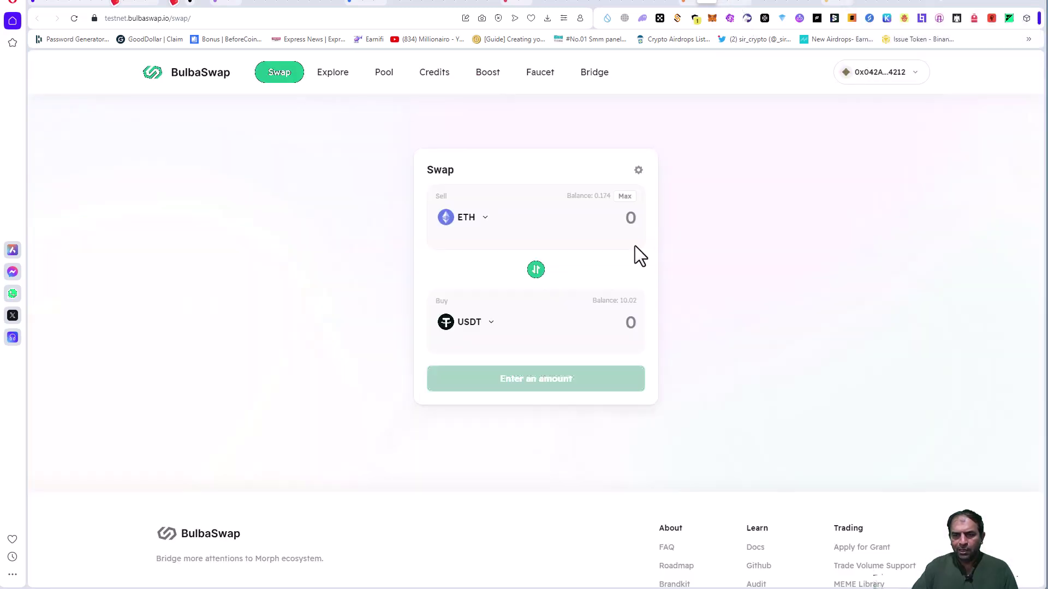
- Start adding V2 liquidity in BulbaSwap's pools for the ETH and USDT pair, with an amount of 1 USDT
click(386, 76)
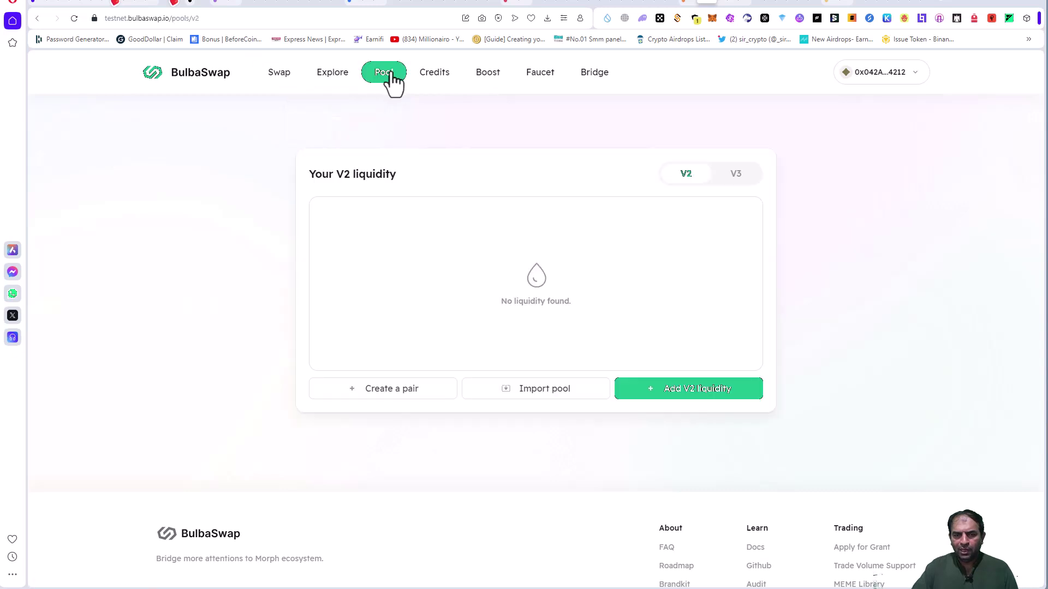
click(653, 396)
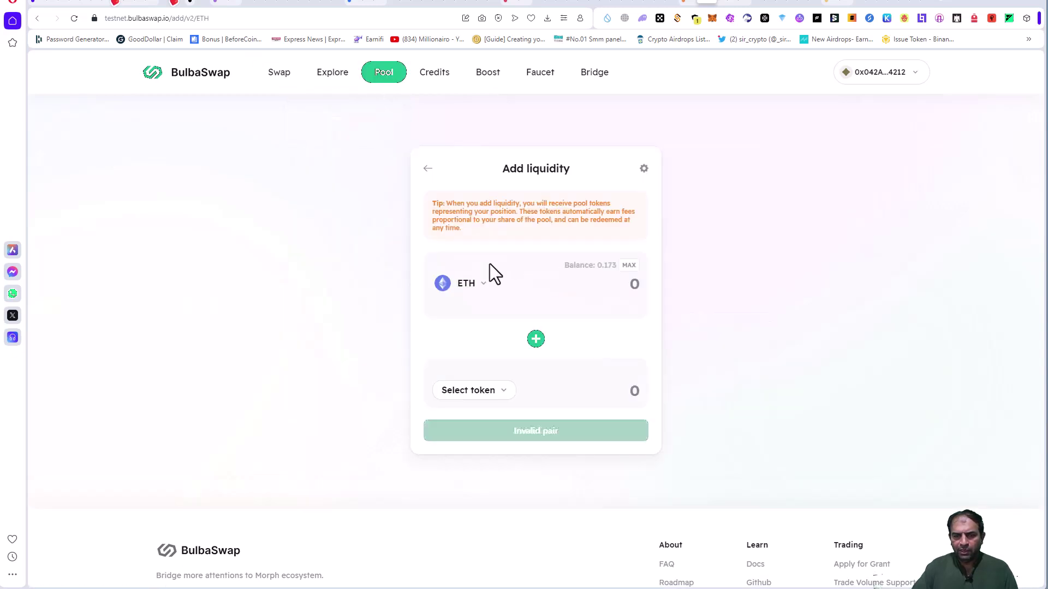
click(478, 393)
click(487, 349)
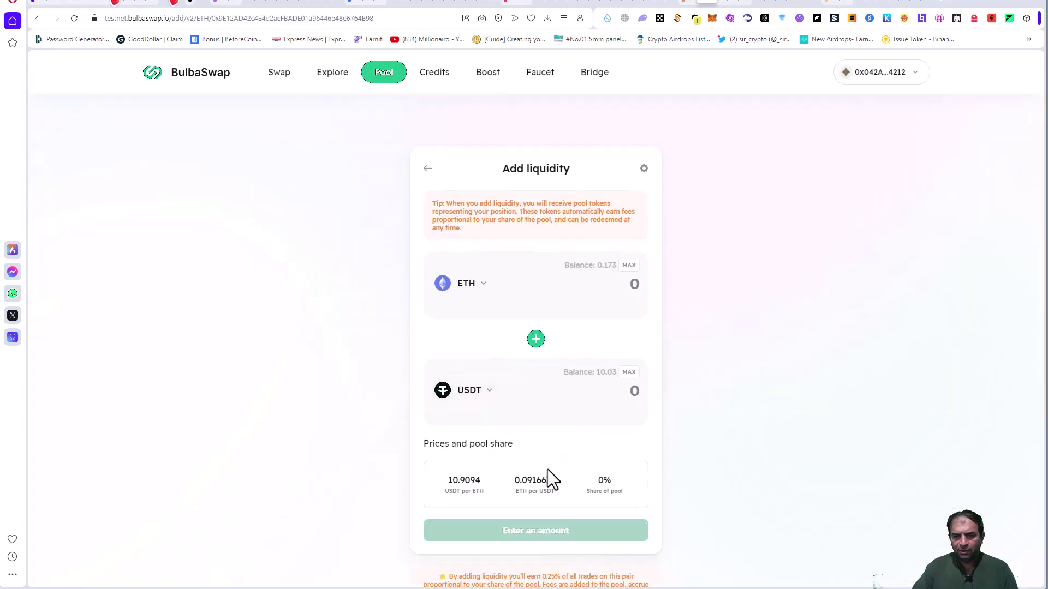
scroll(570, 344, down, 3)
scroll(571, 336, up, 3)
text(1)
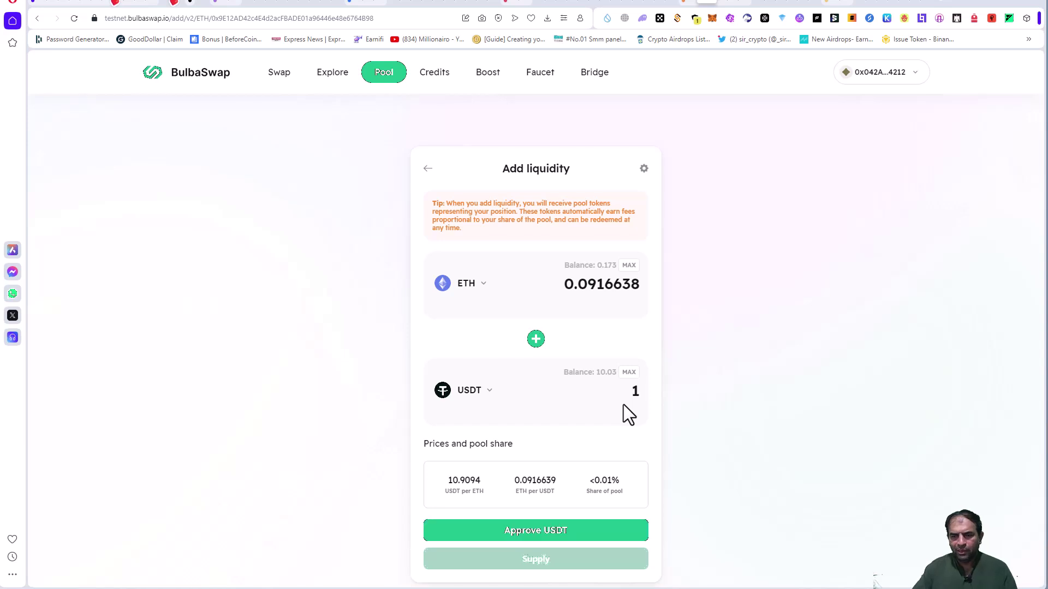
- Approve USDT for the pool with the maximum balance as the custom spending cap and confirm it in the wallet
click(570, 529)
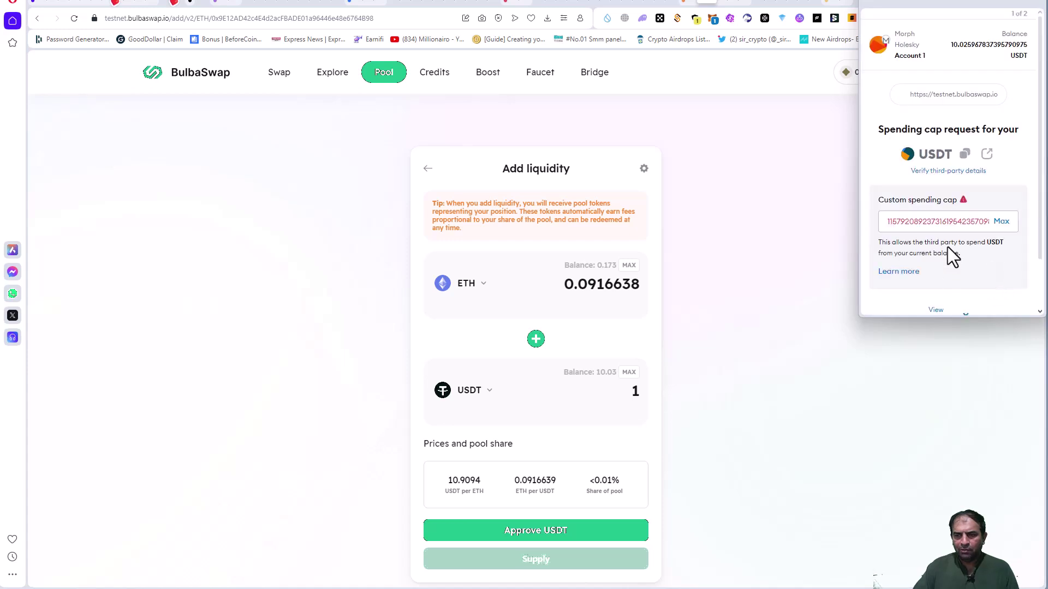
scroll(947, 247, down, 1)
click(998, 163)
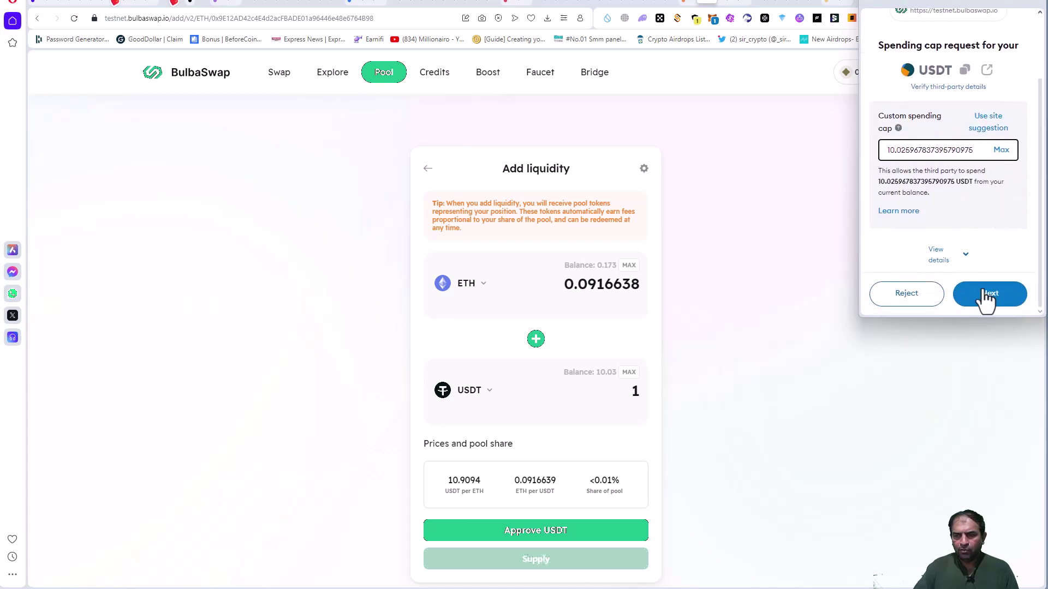
click(982, 295)
click(983, 295)
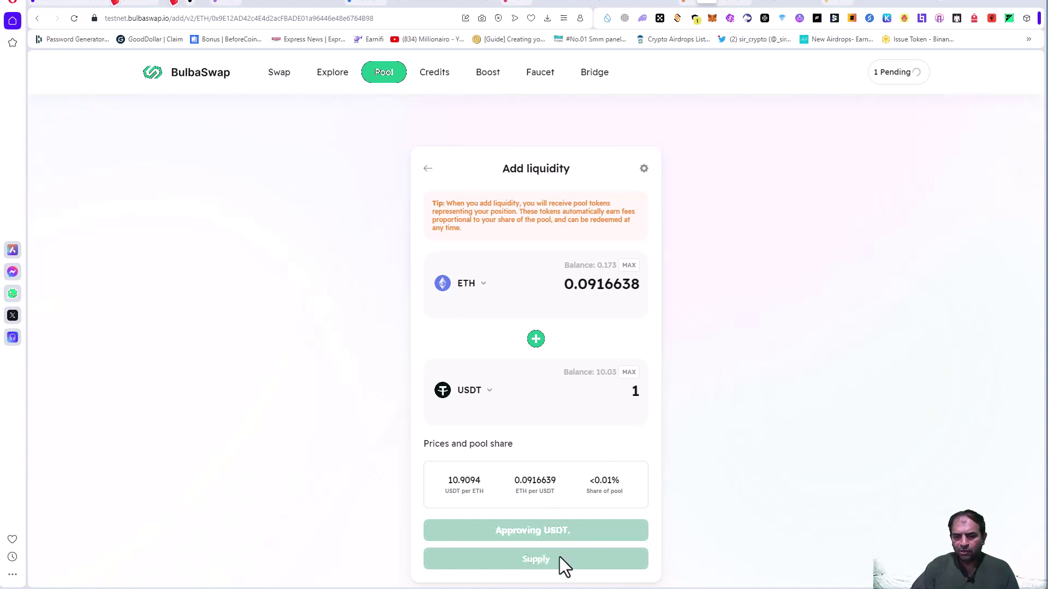
- Supply 0.0916638 ETH and 1 USDT to the pool, confirm the transaction in the wallet and dismiss the result dialog
mouse_move(331, 80)
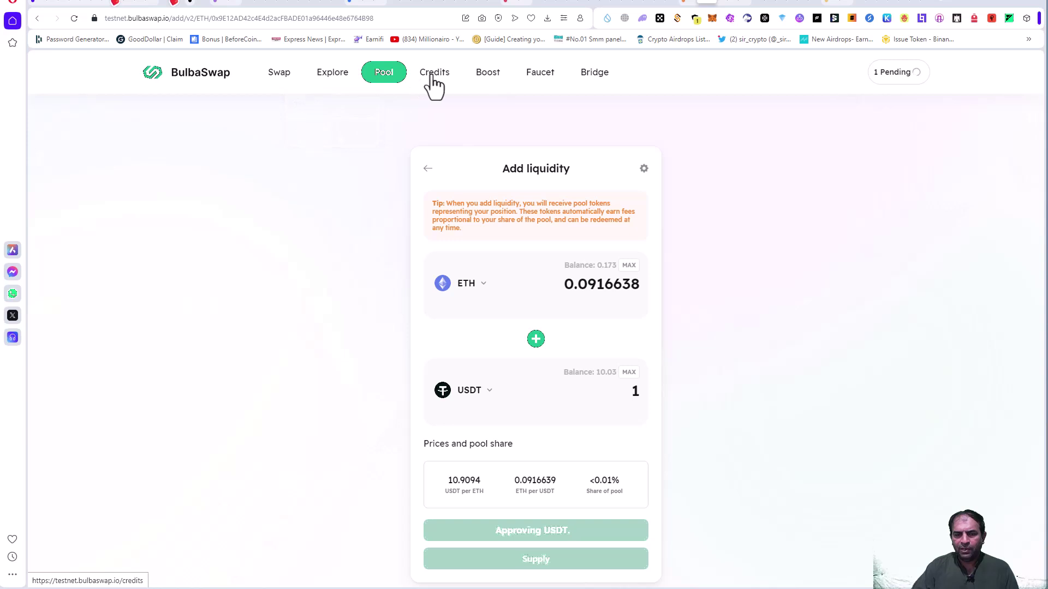
mouse_move(489, 83)
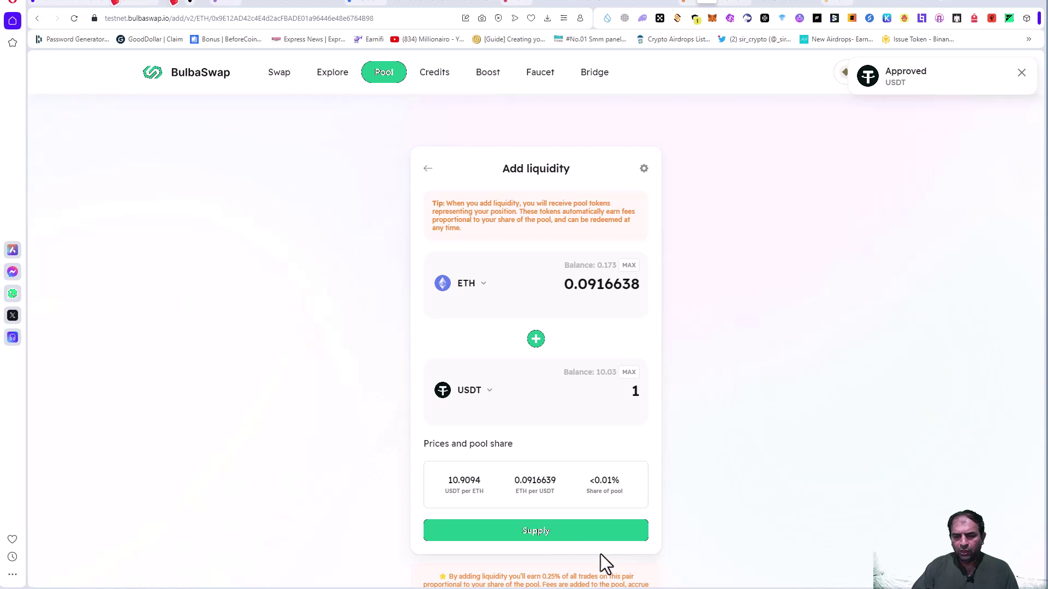
click(579, 536)
click(557, 404)
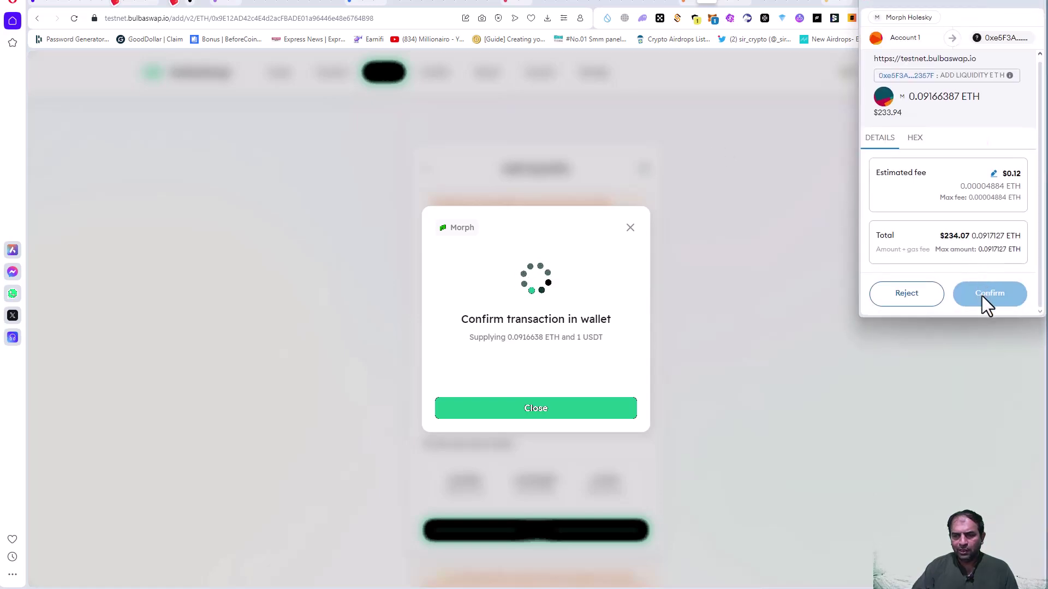
click(981, 296)
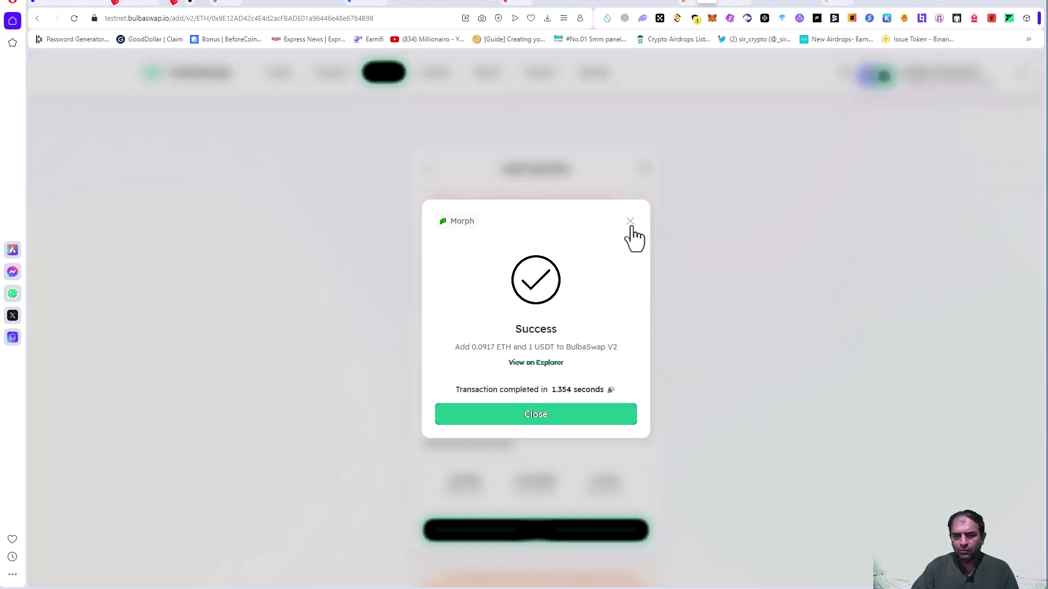
click(632, 226)
- Review BulbaSwap's credits page for the ways to earn credits, and look through the live Special Boost Events
click(432, 83)
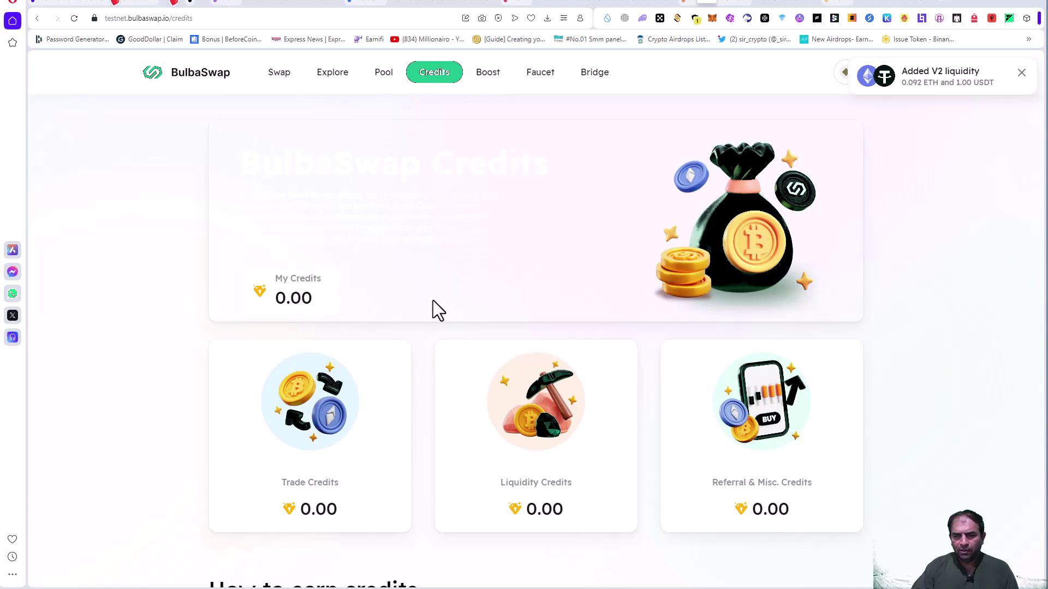
scroll(515, 355, down, 3)
scroll(407, 385, down, 4)
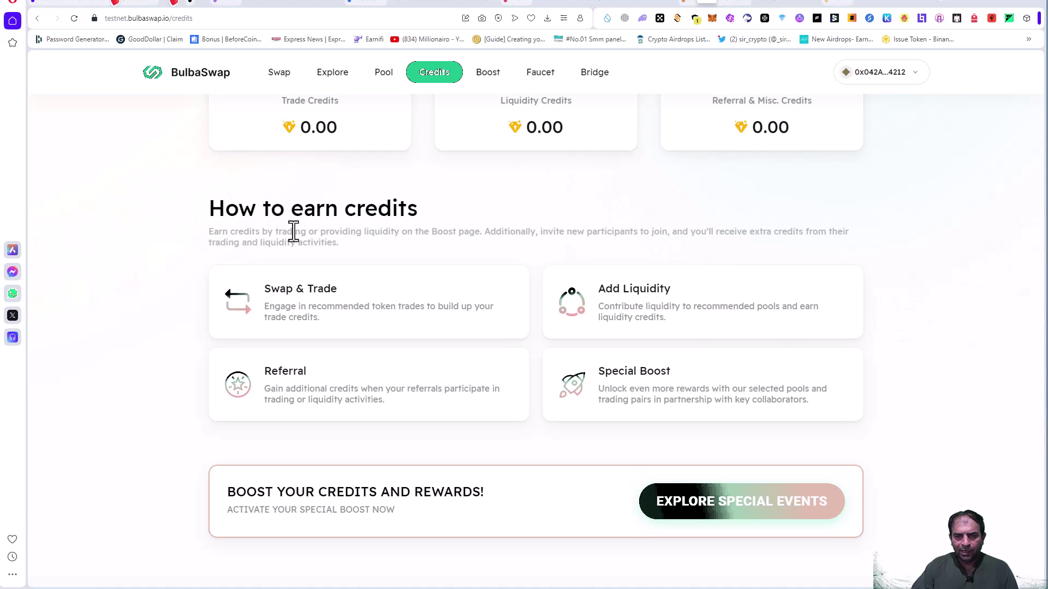
scroll(506, 468, down, 3)
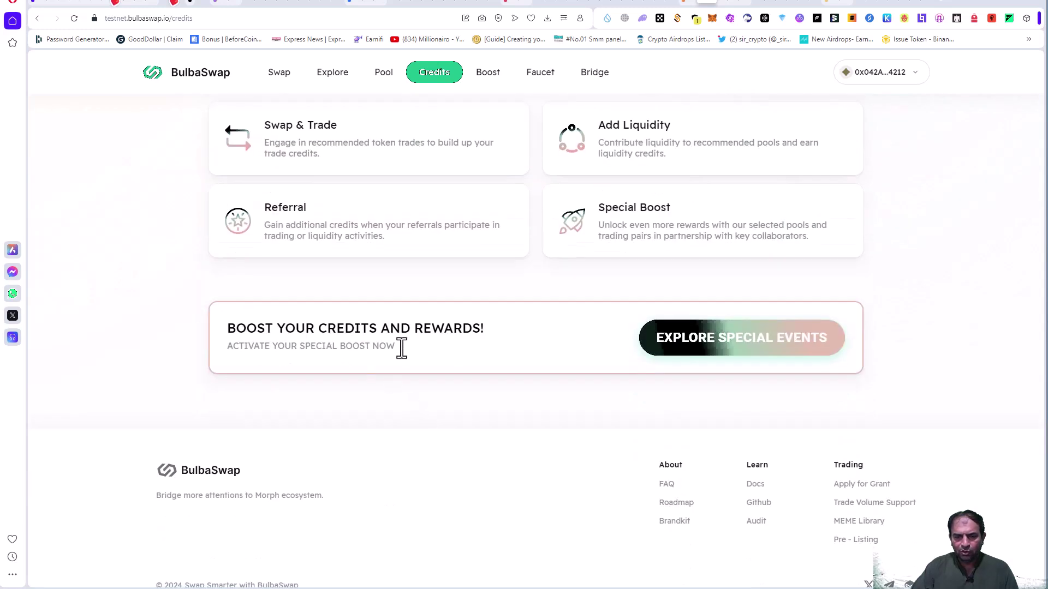
scroll(675, 363, up, 3)
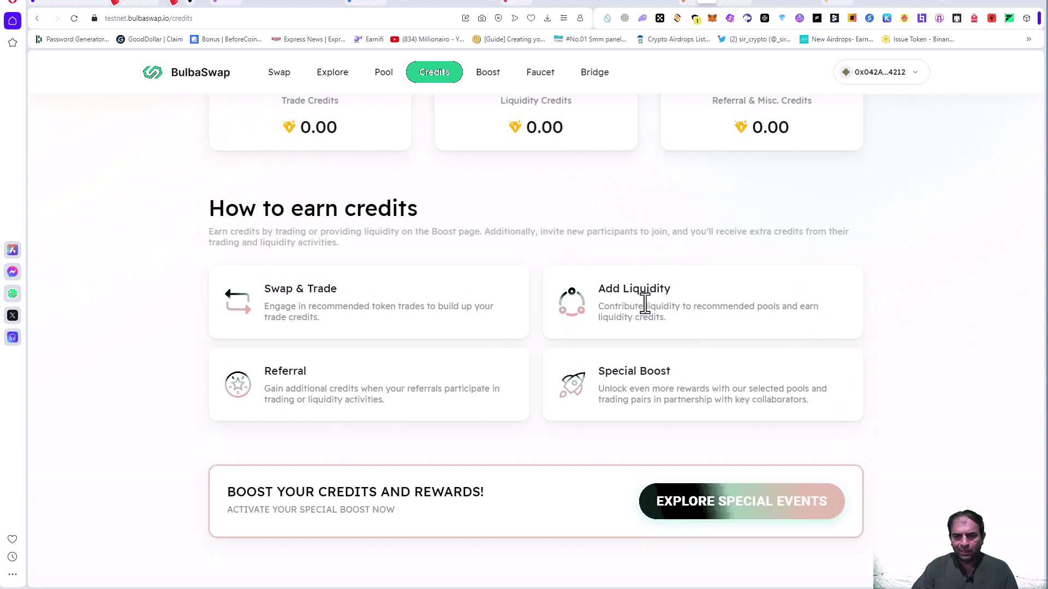
click(693, 501)
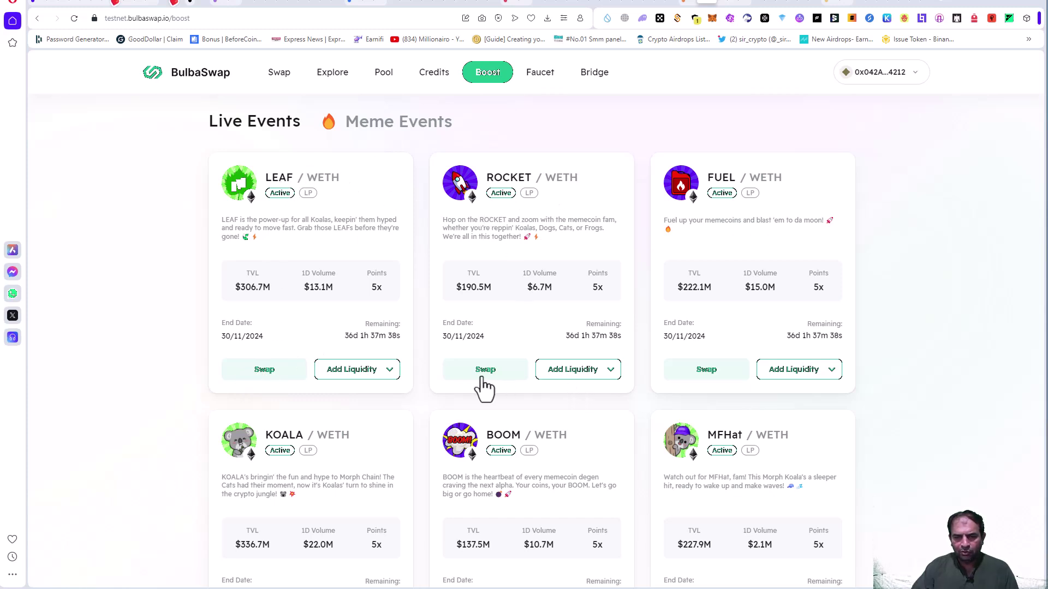
scroll(611, 349, down, 3)
scroll(633, 351, down, 3)
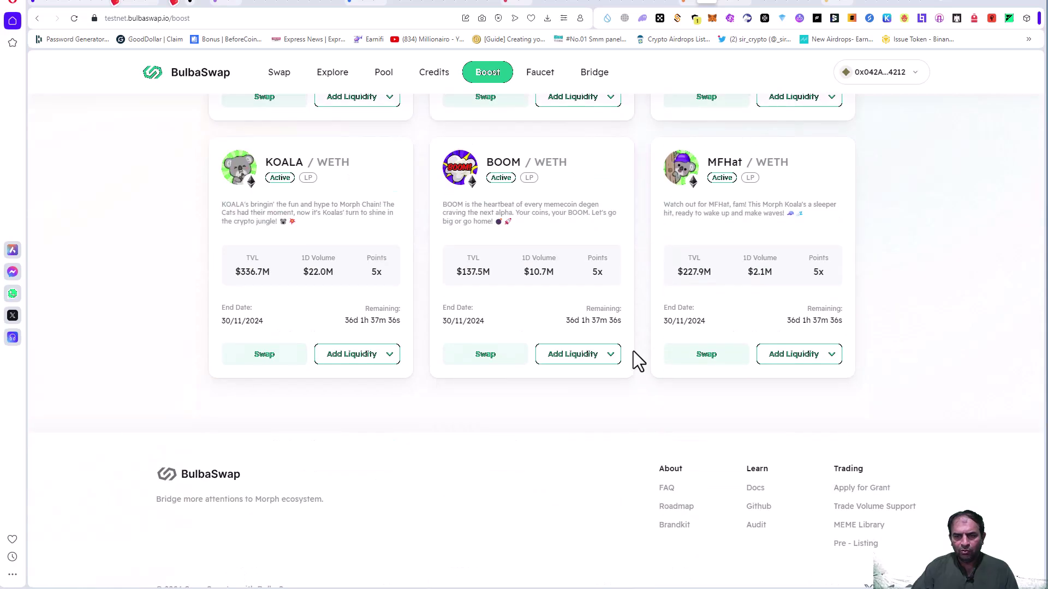
scroll(633, 351, up, 7)
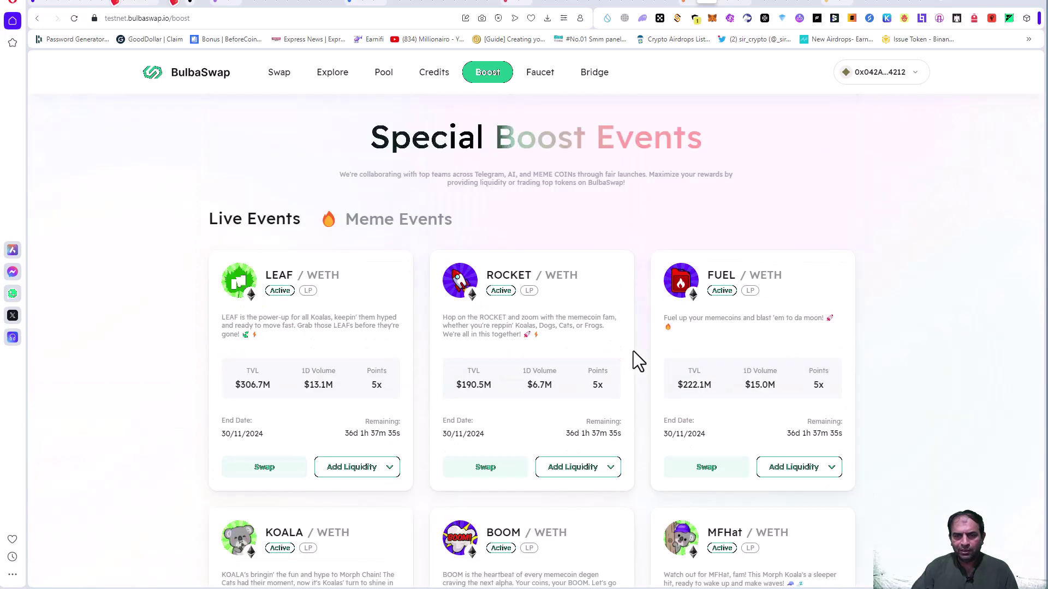
- Claim 0.1 stETH from BulbaSwap's faucet, confirming the mint with the Aggressive gas option, and dismiss the result dialog
click(535, 77)
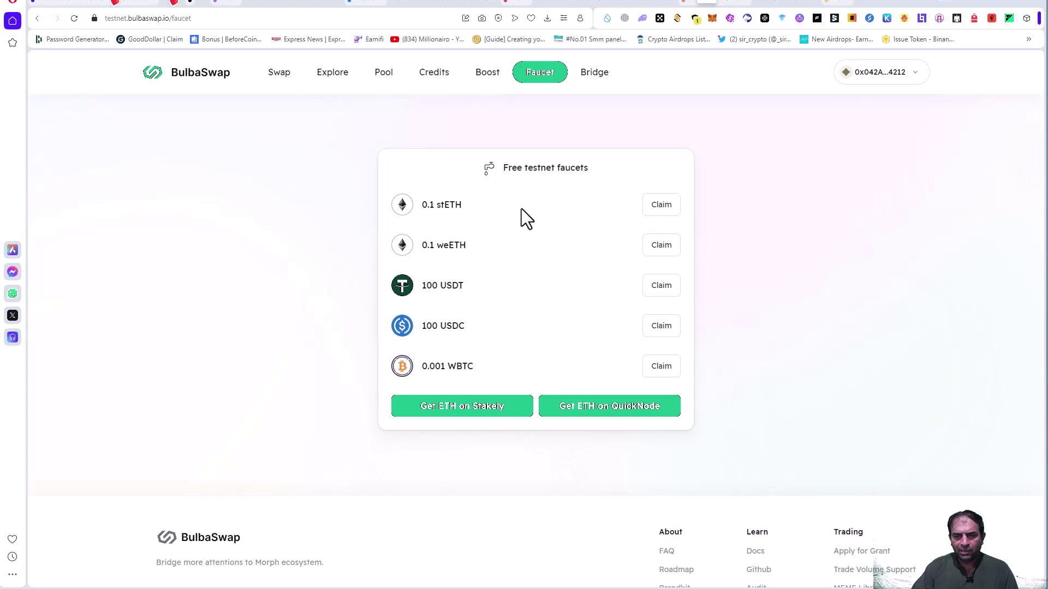
click(657, 205)
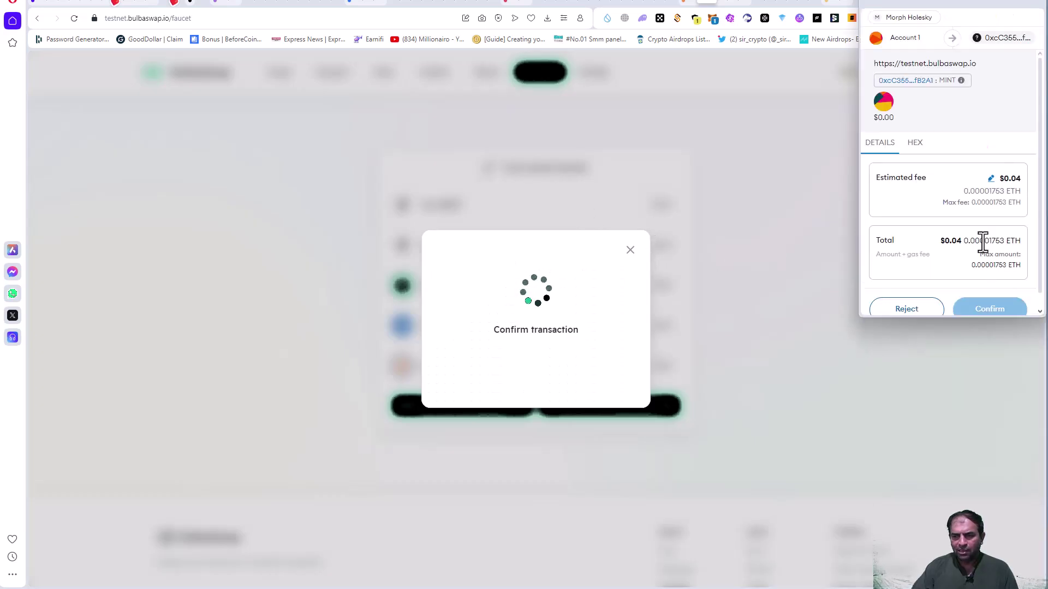
click(991, 163)
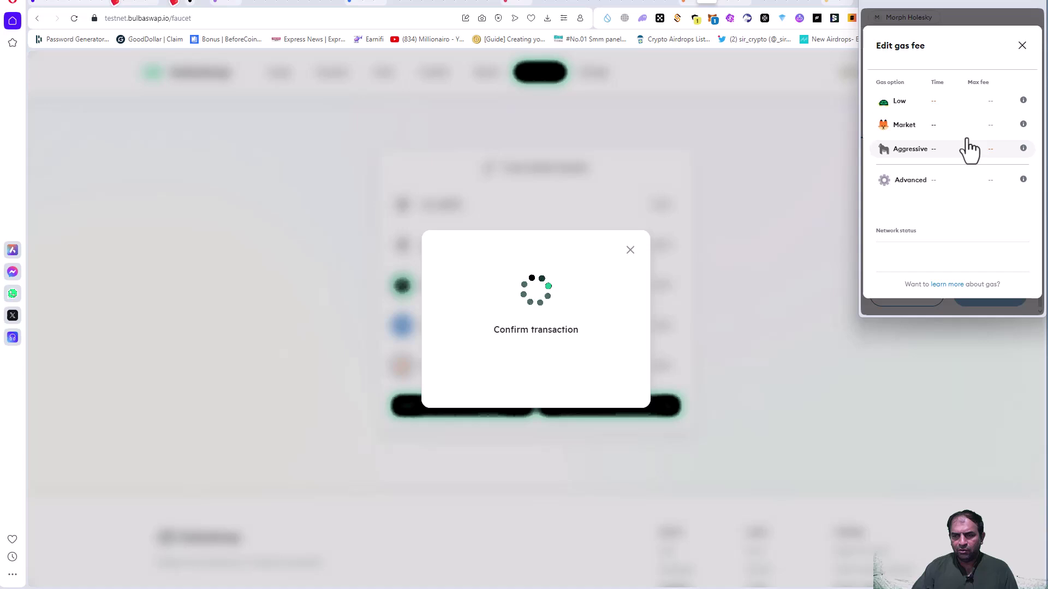
click(903, 148)
click(990, 294)
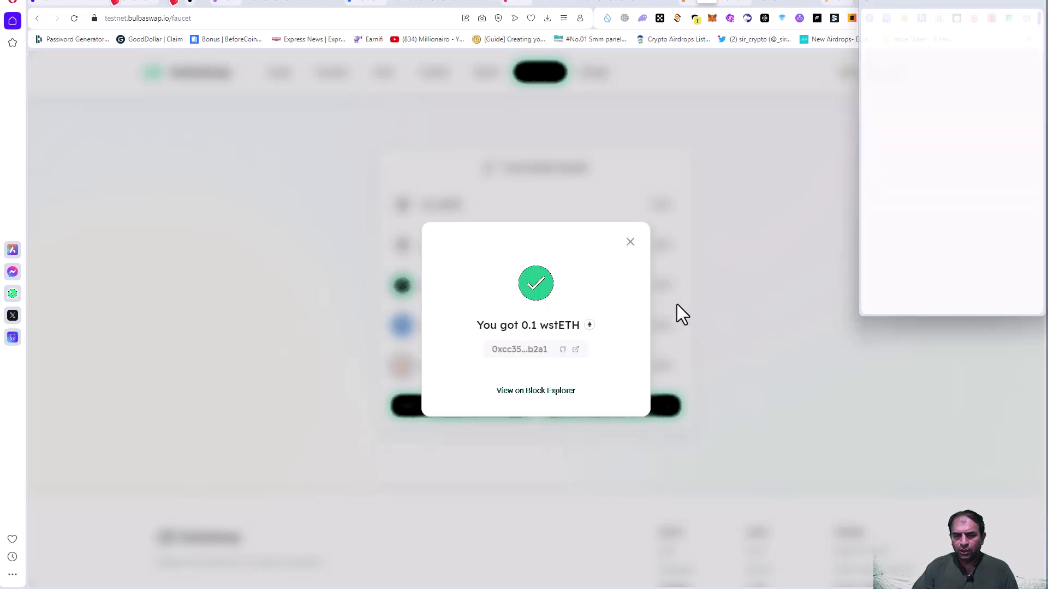
click(630, 249)
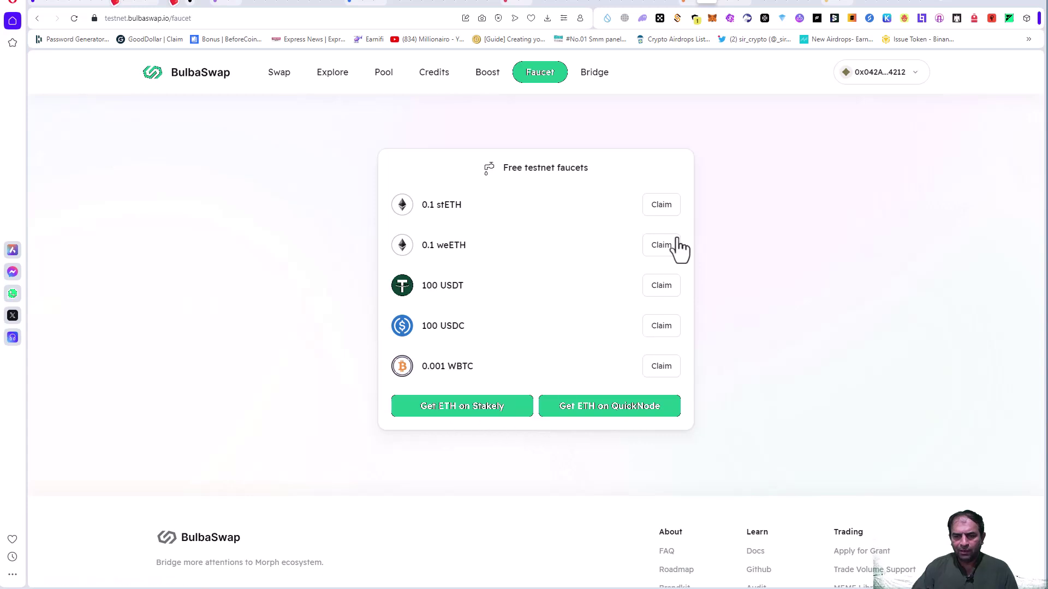
- Leave BulbaSwap's bridge page, return to the Genesis Jungle Discovery Trail and launch the Morpha.nft DApp
click(605, 77)
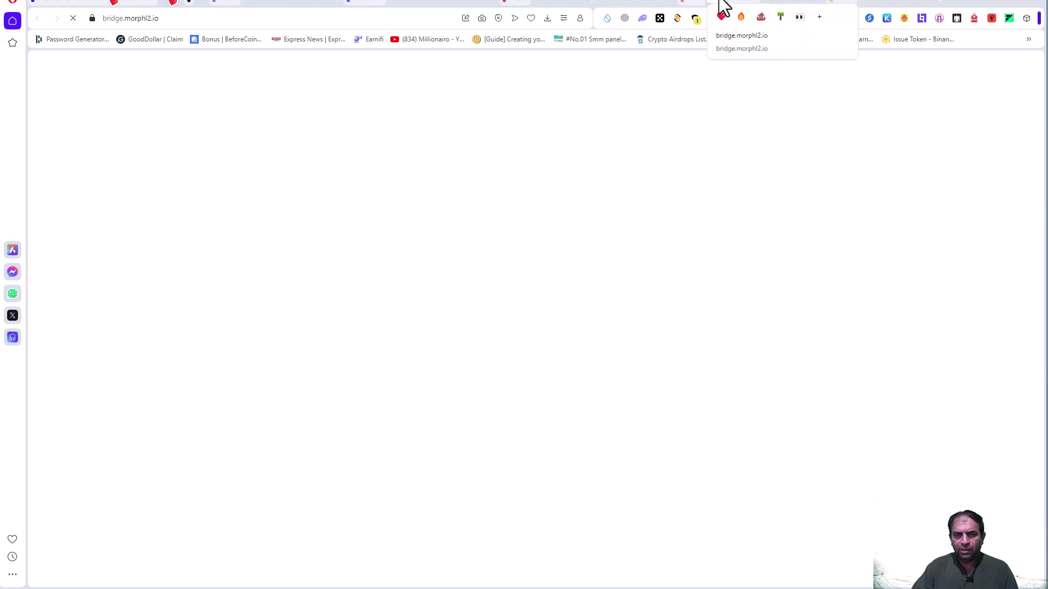
click(718, 1)
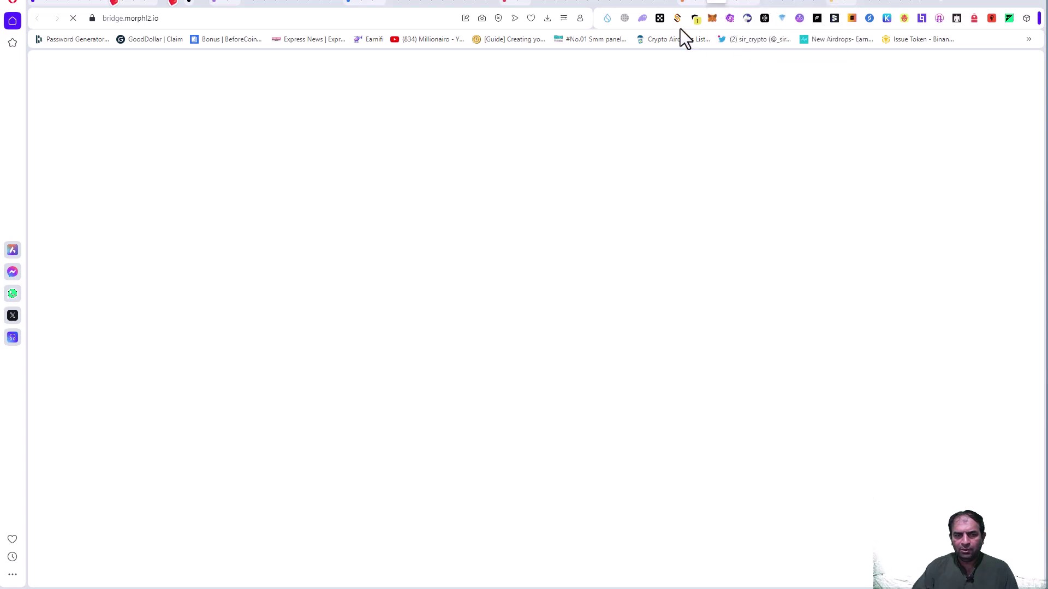
click(698, 4)
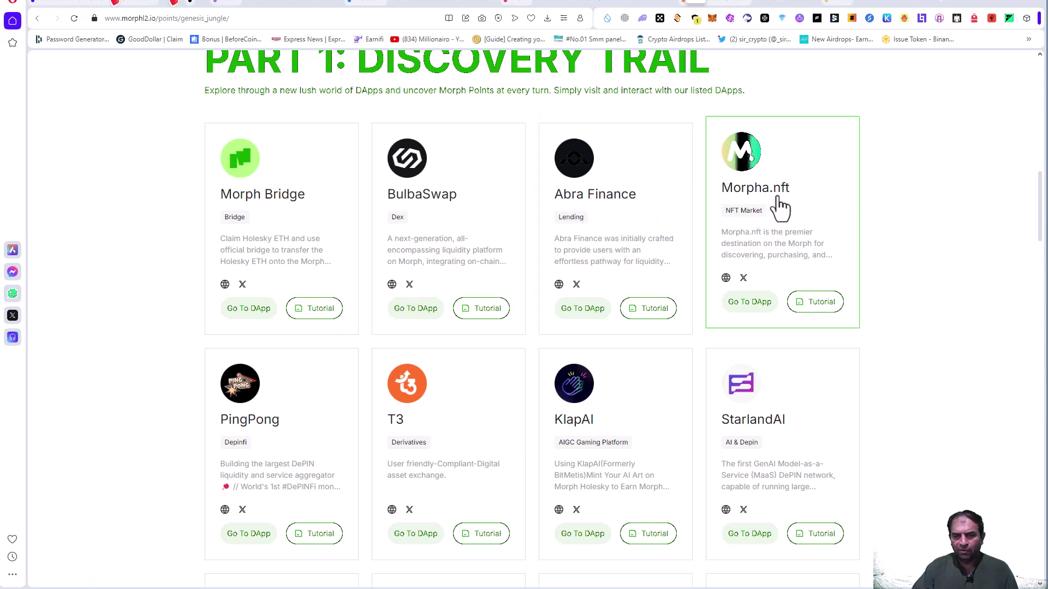
click(747, 303)
click(574, 438)
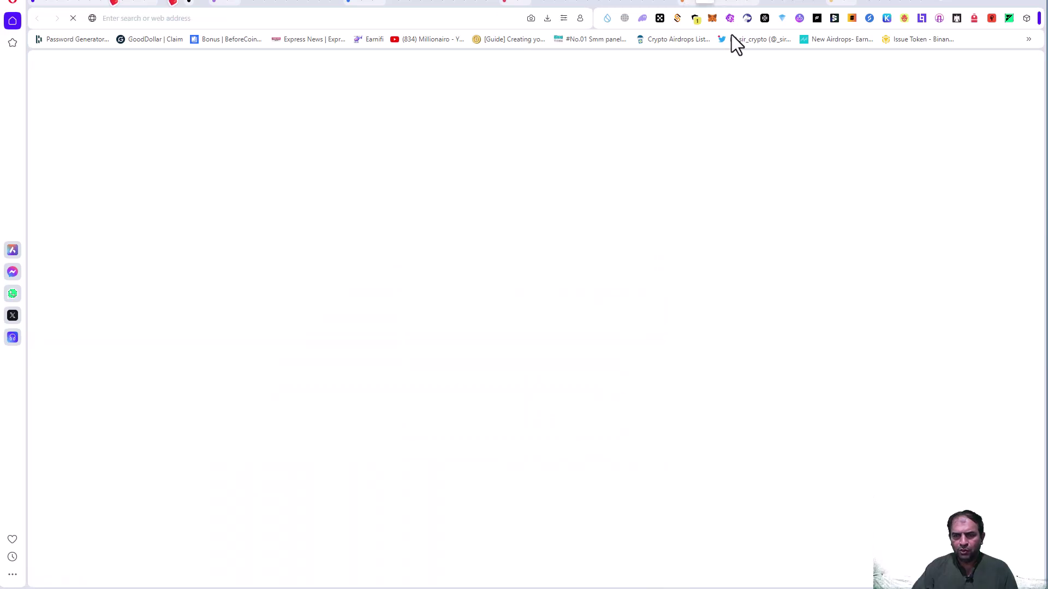
- Go back to the Discovery Trail list and launch the Owlto Finance DApp
click(692, 5)
scroll(467, 368, down, 3)
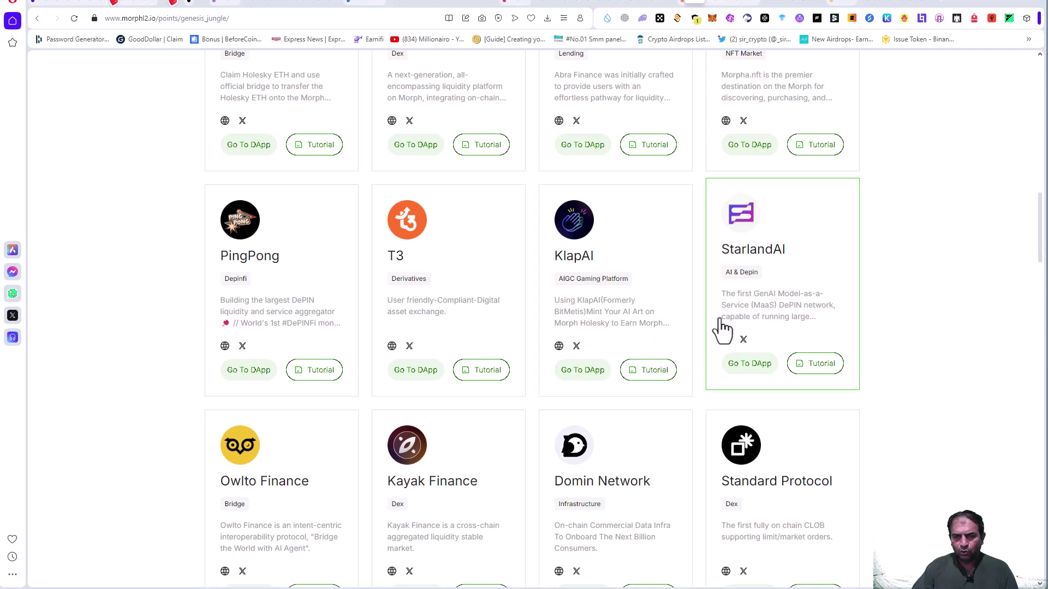
scroll(867, 263, down, 4)
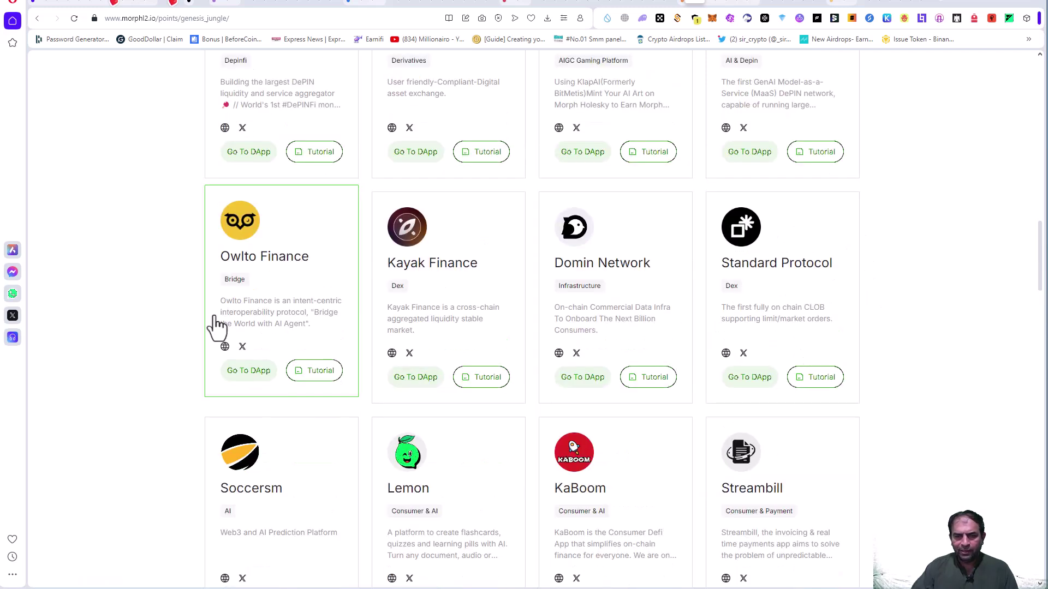
click(257, 377)
click(522, 437)
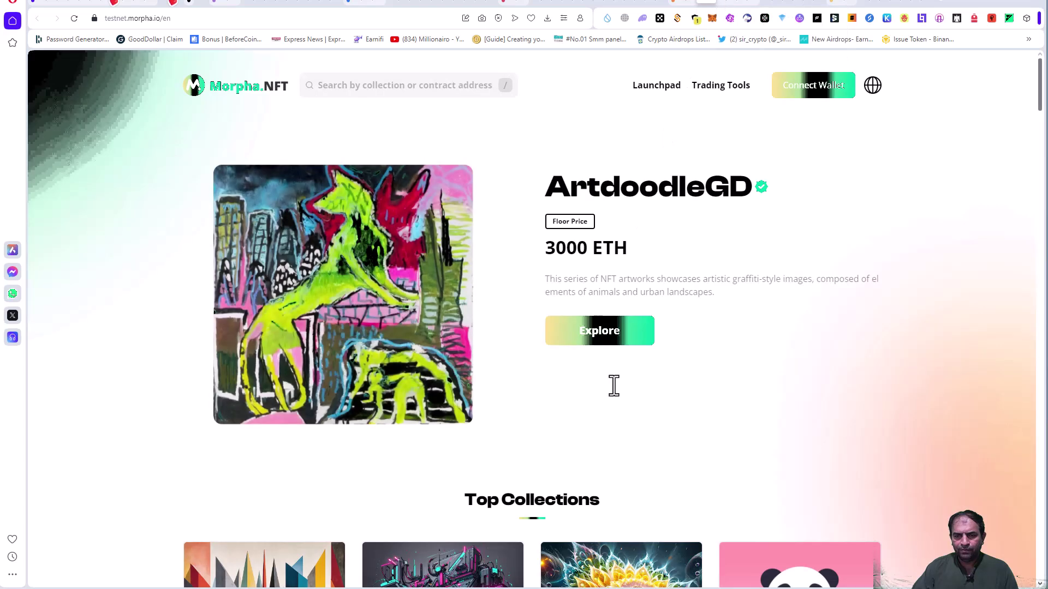
- Connect the MetaMask wallet to Morpha.NFT, agreeing to the Terms & Conditions, and approve the signature request
click(808, 98)
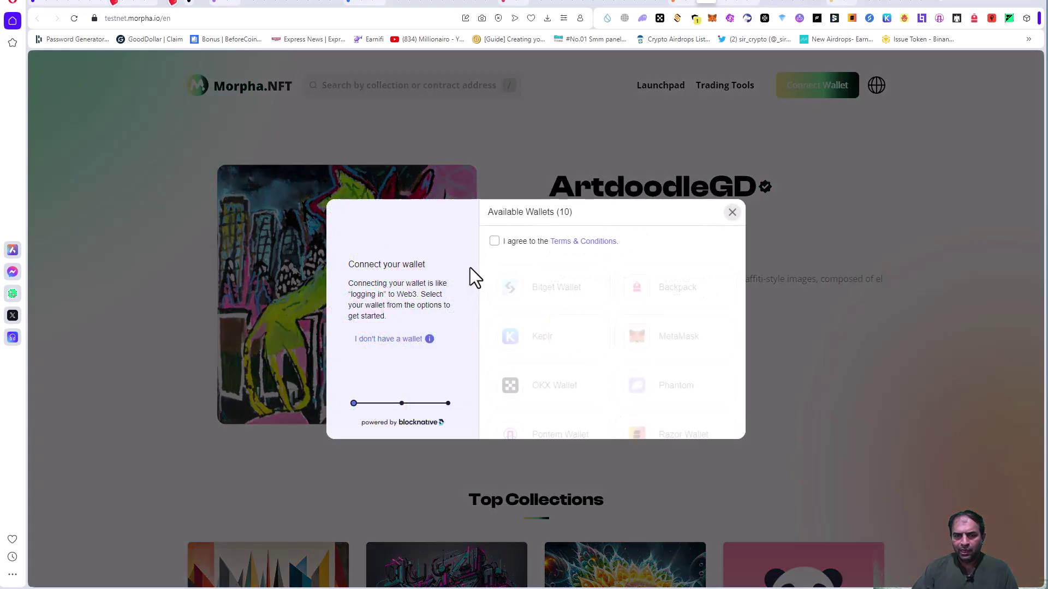
click(495, 241)
click(660, 348)
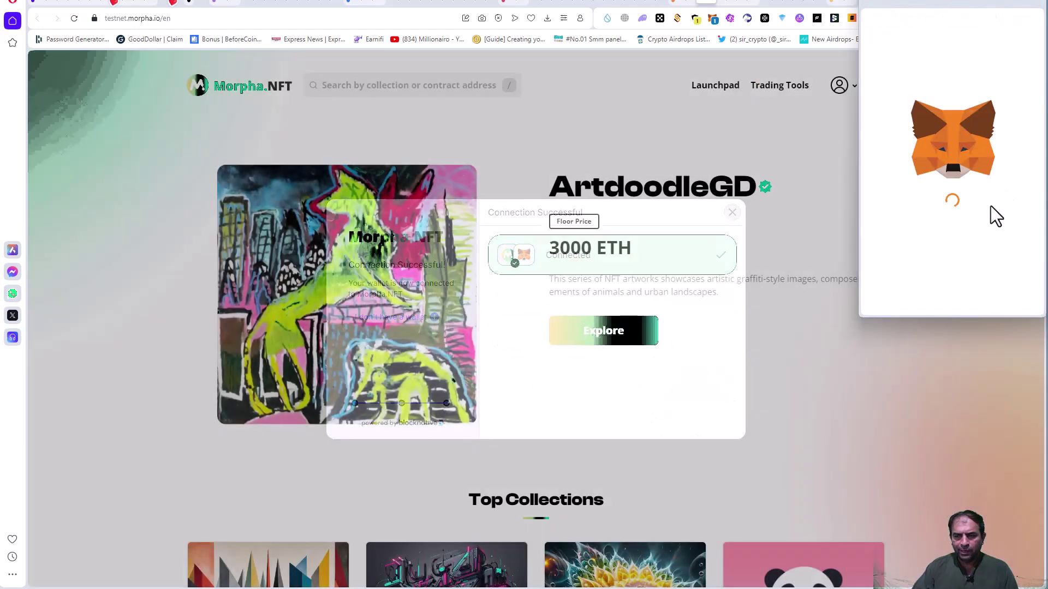
click(1001, 291)
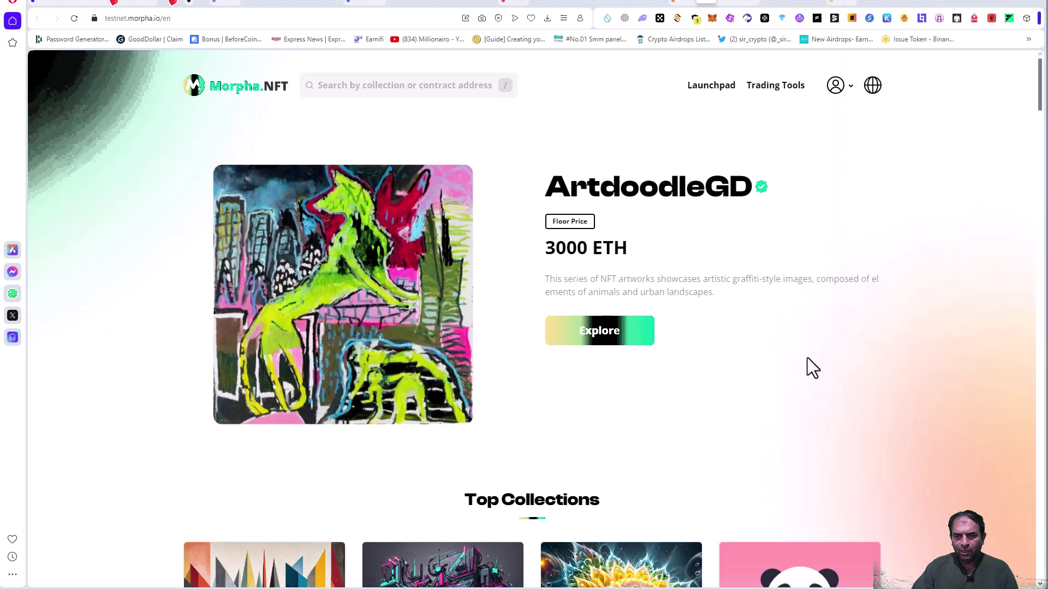
scroll(663, 360, down, 4)
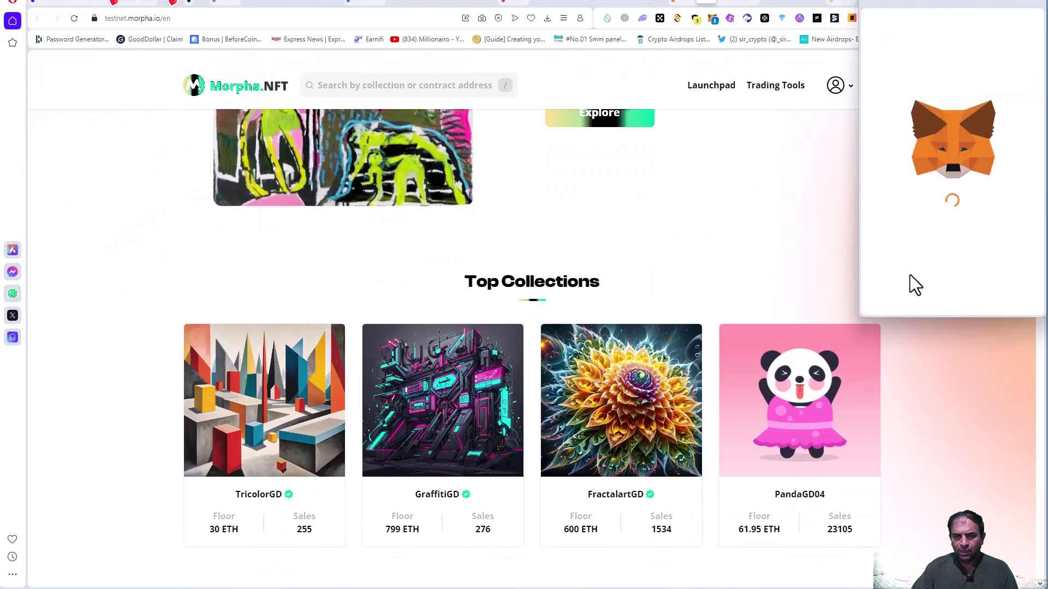
click(953, 256)
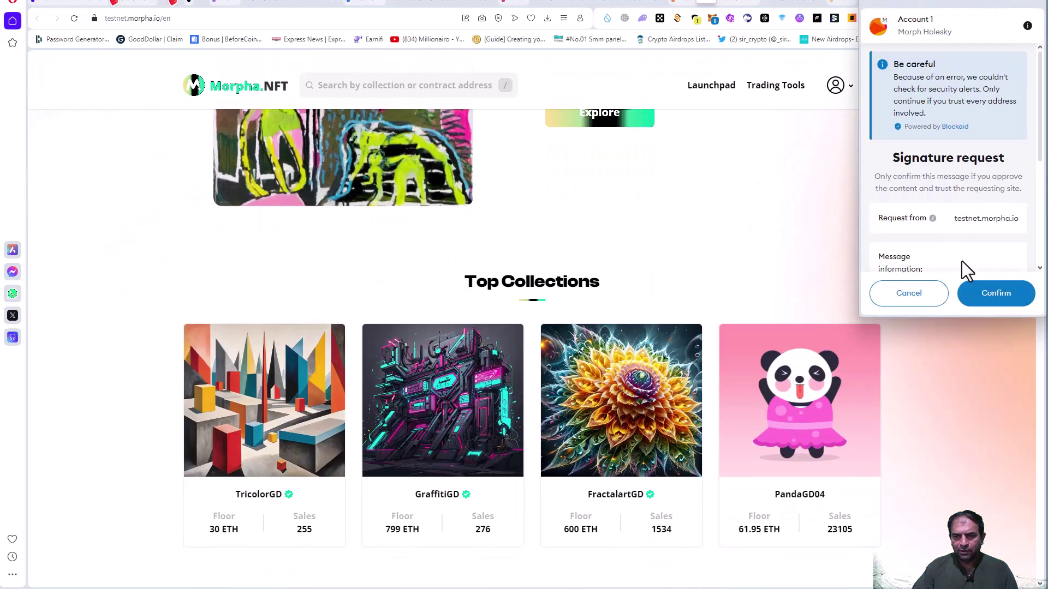
click(993, 293)
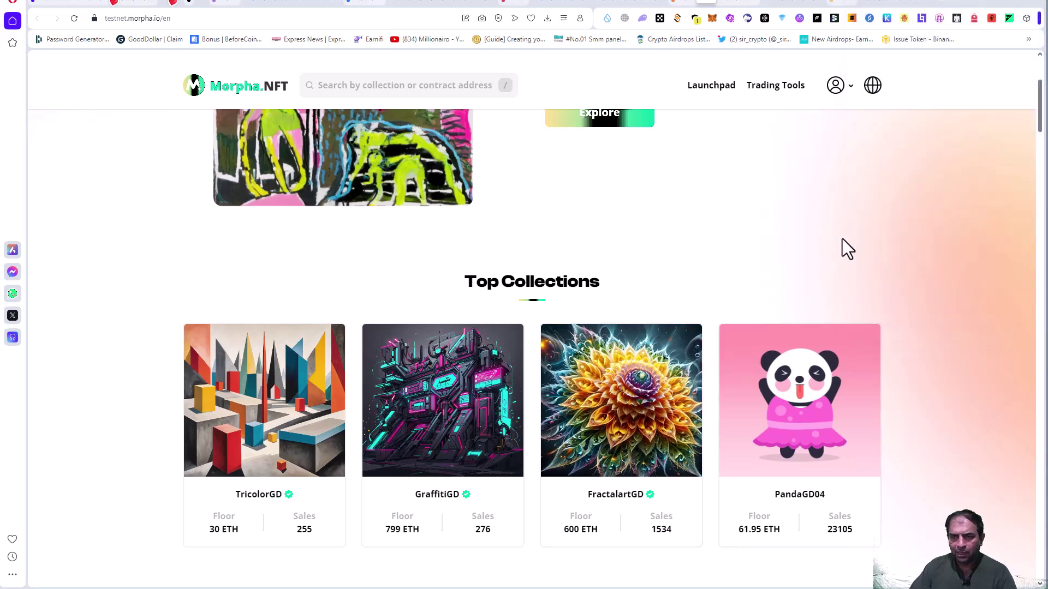
- Look through Morpha.NFT's ArtdoodleGD collection and try to open the Launchpad
scroll(843, 238, down, 4)
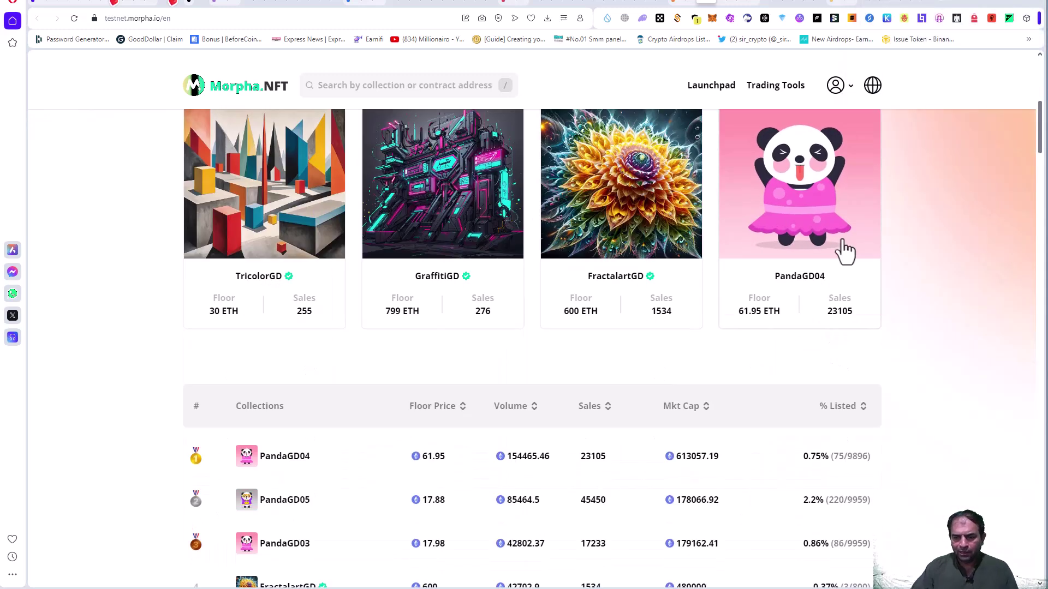
scroll(842, 238, up, 8)
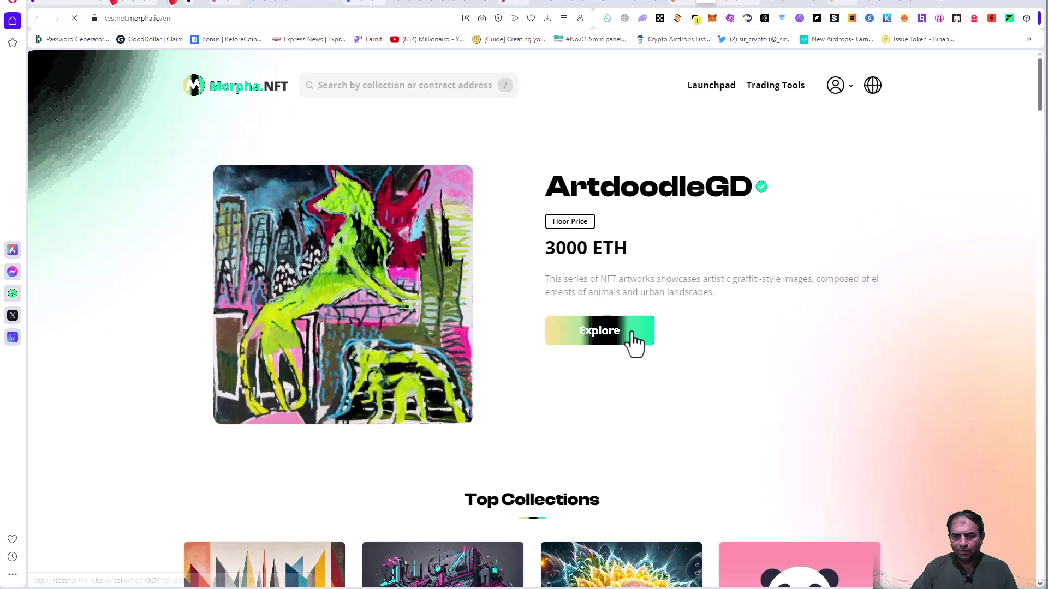
click(625, 323)
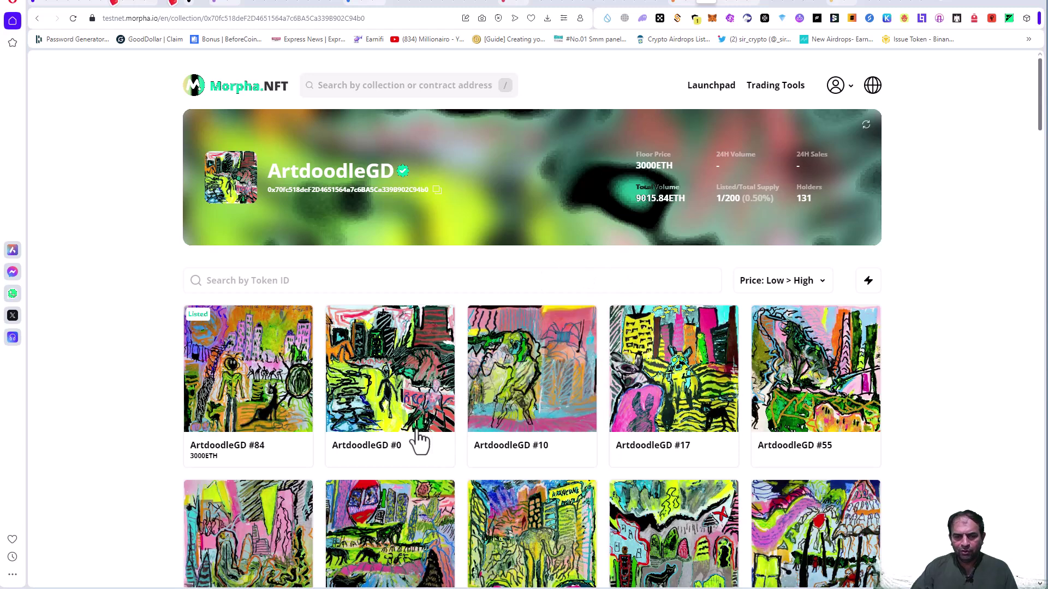
click(711, 87)
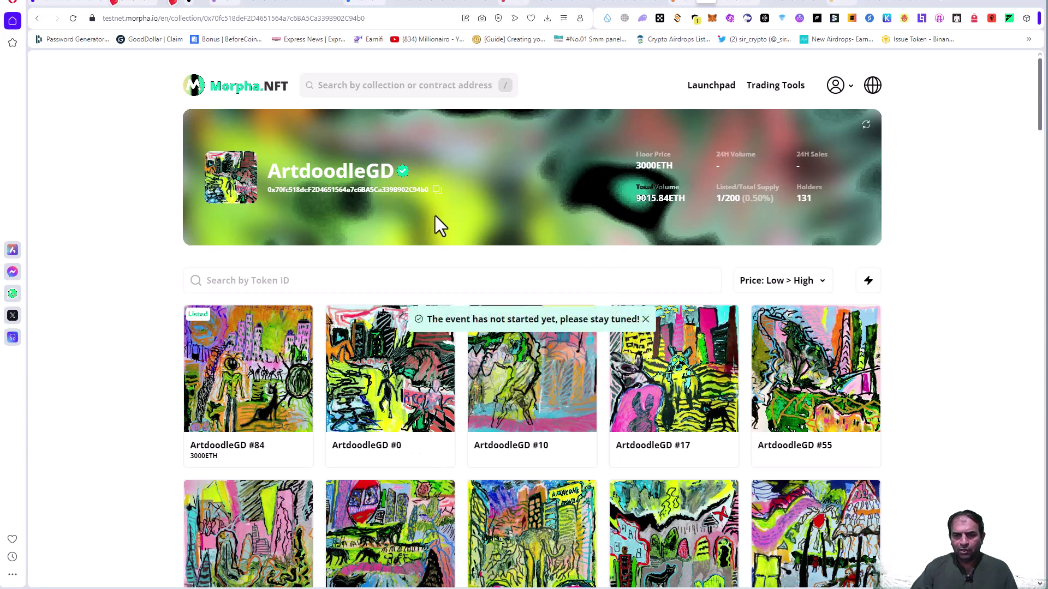
- Look through the collections ranking on Morpha.NFT's home page, down to the collections with the lowest floor prices
mouse_move(832, 88)
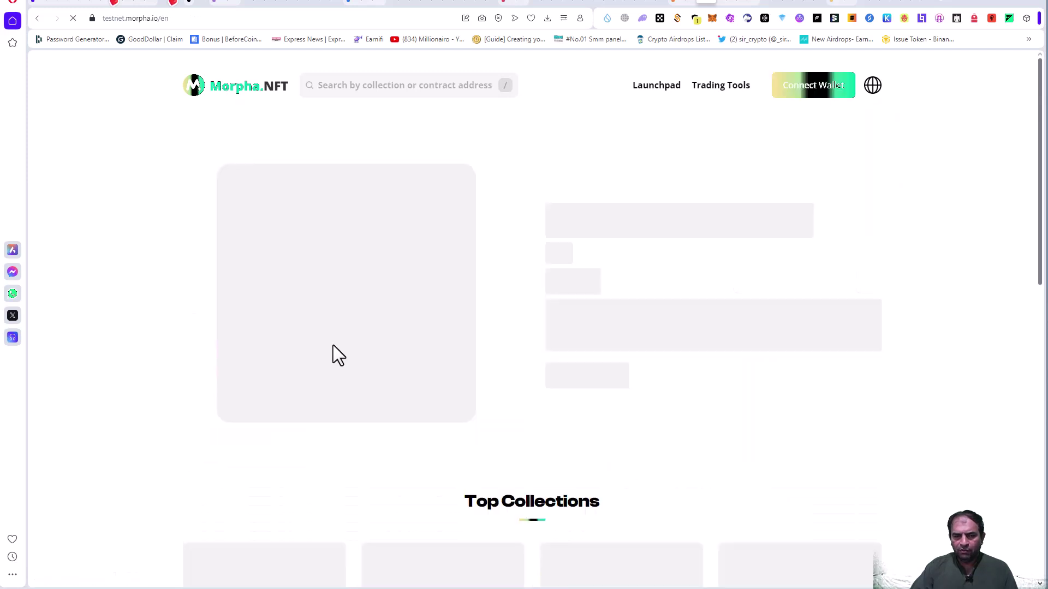
scroll(629, 361, down, 5)
scroll(636, 368, down, 5)
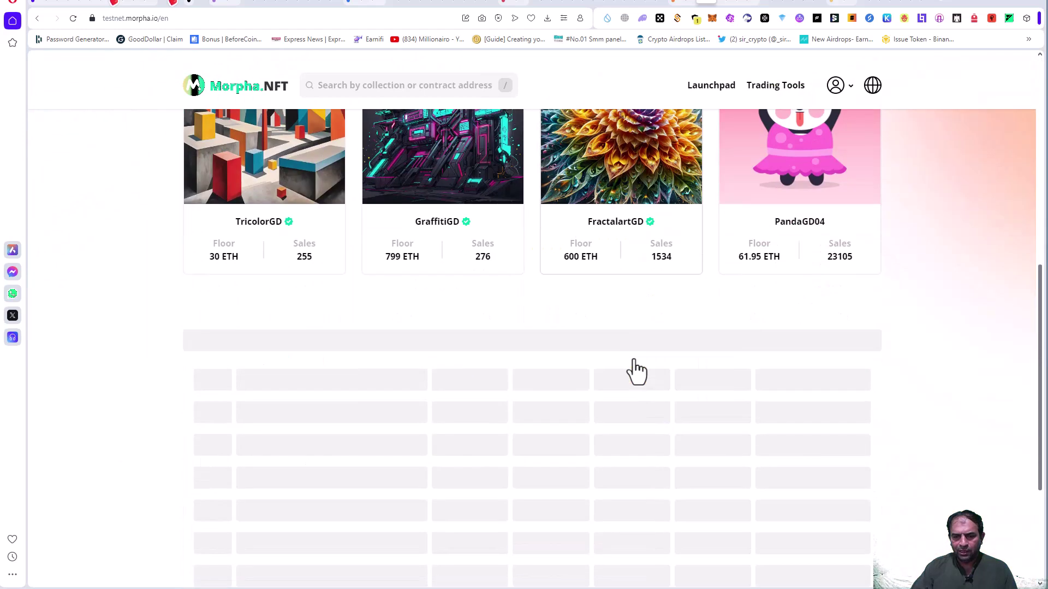
scroll(481, 336, down, 4)
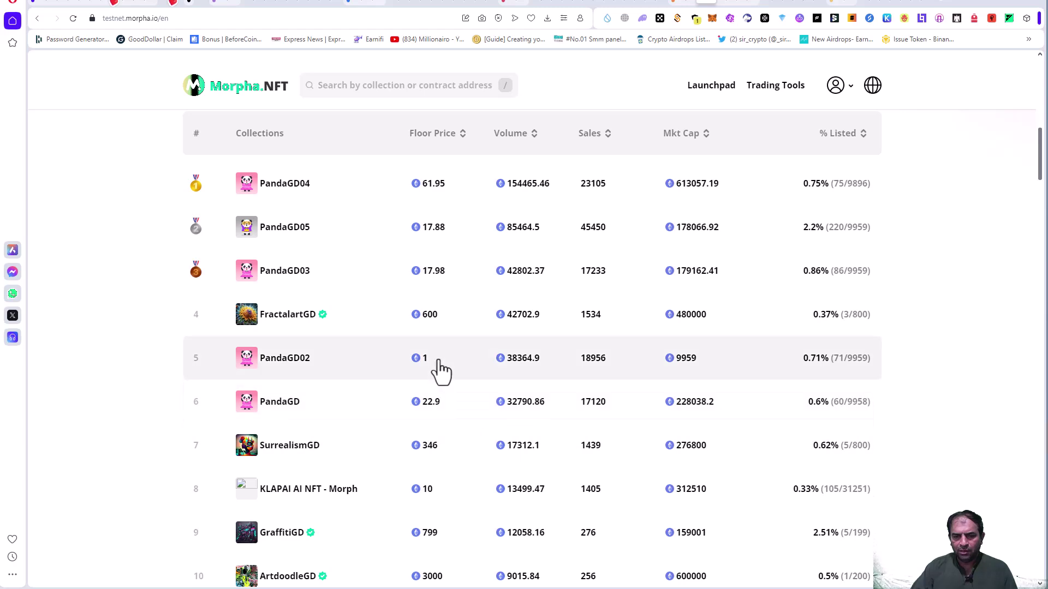
scroll(461, 437, down, 4)
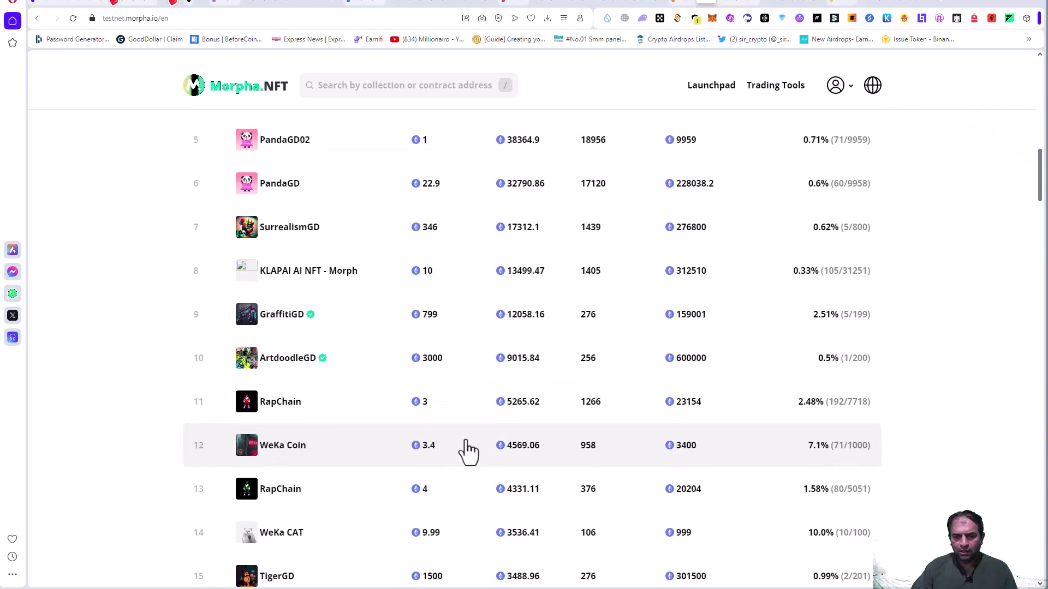
scroll(468, 452, down, 13)
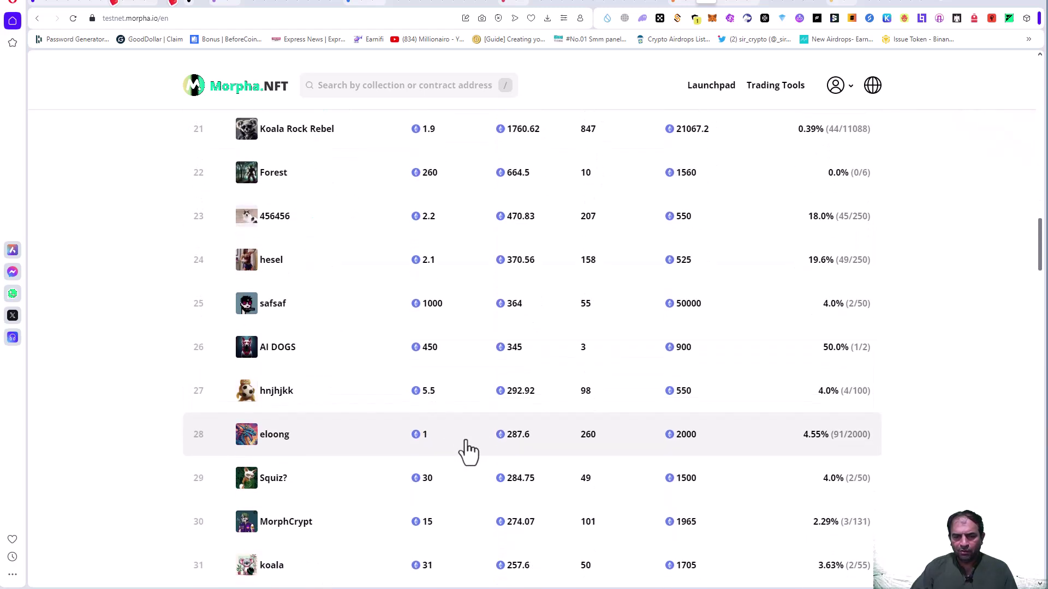
scroll(468, 452, down, 15)
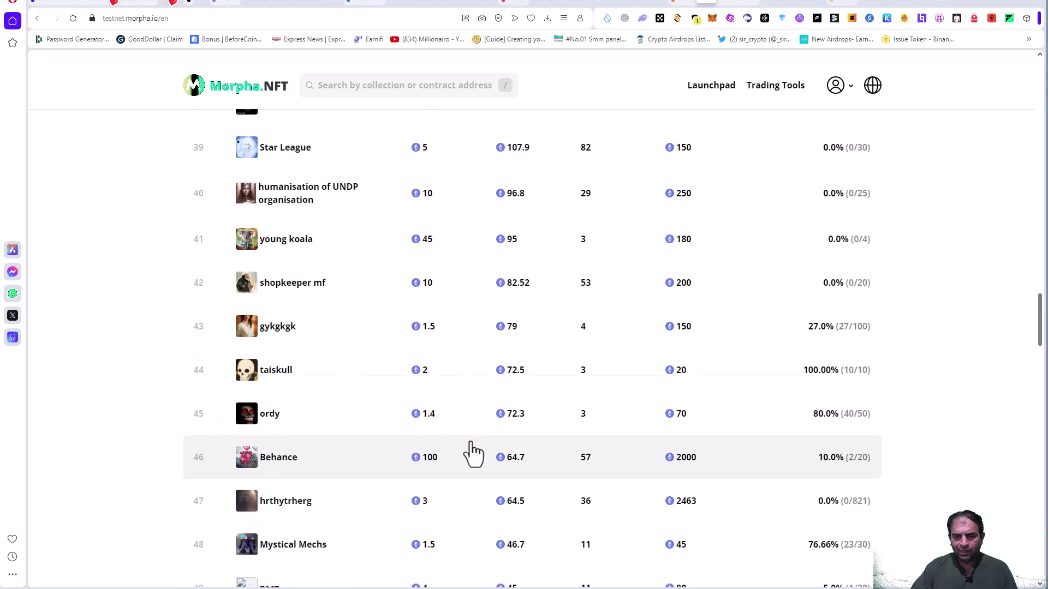
scroll(472, 453, down, 18)
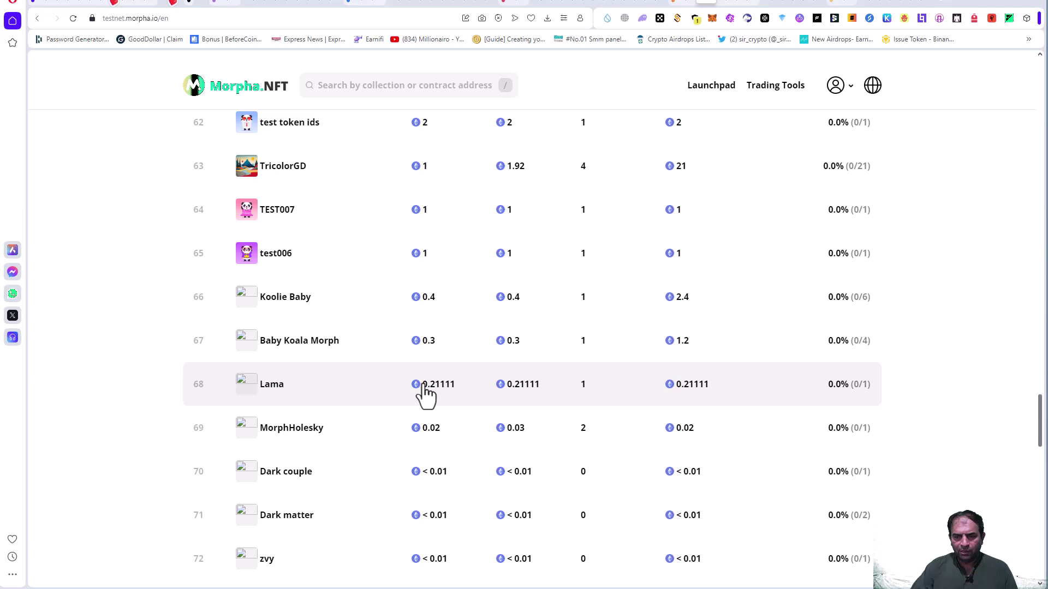
- Check the low-priced Lama and MorphHolesky collections and open the MorphFlock NFT's details
click(424, 388)
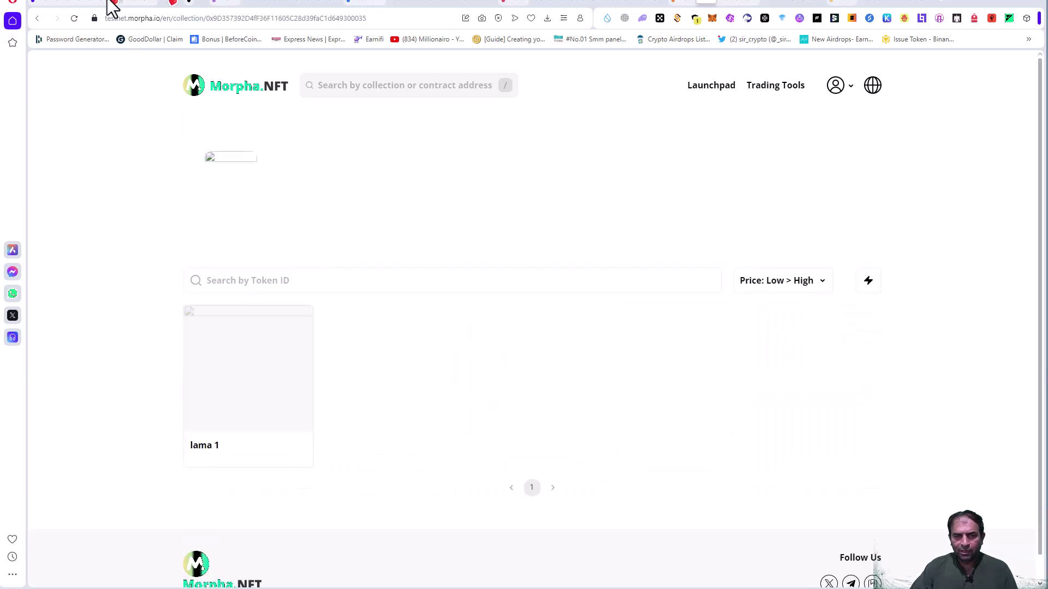
click(45, 20)
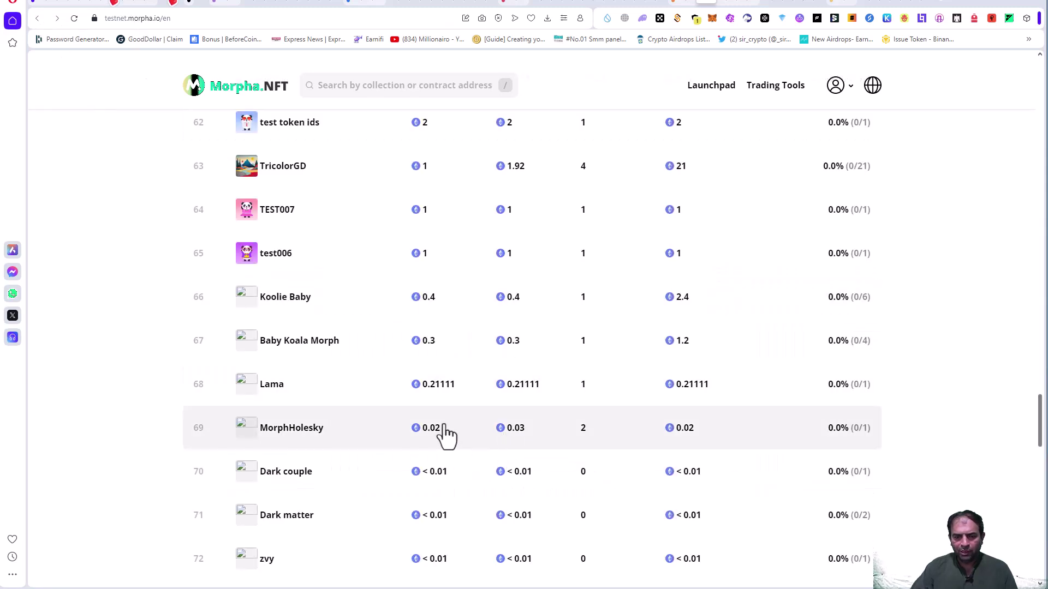
click(446, 435)
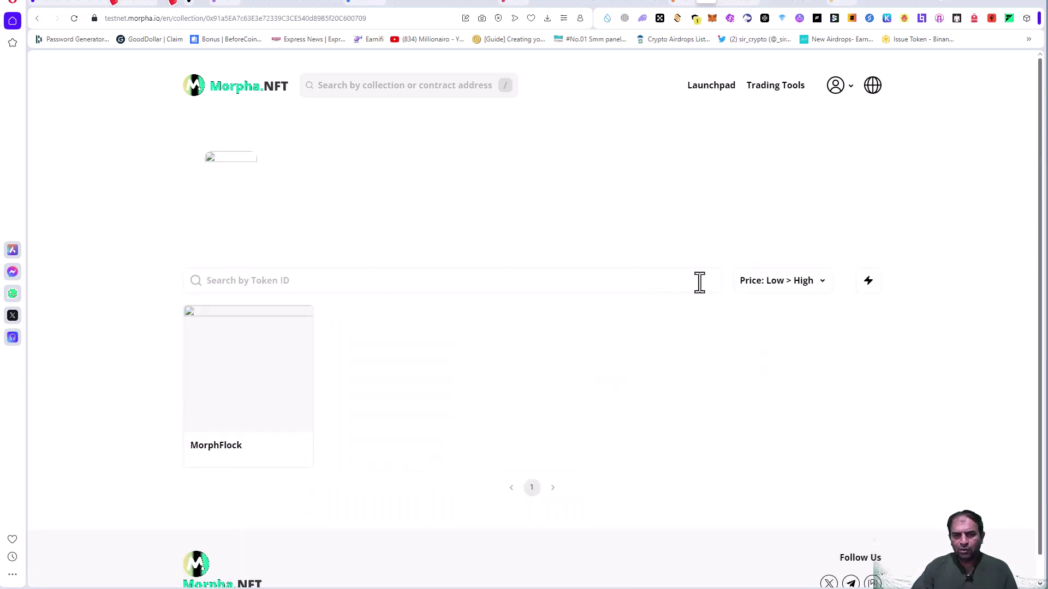
click(260, 399)
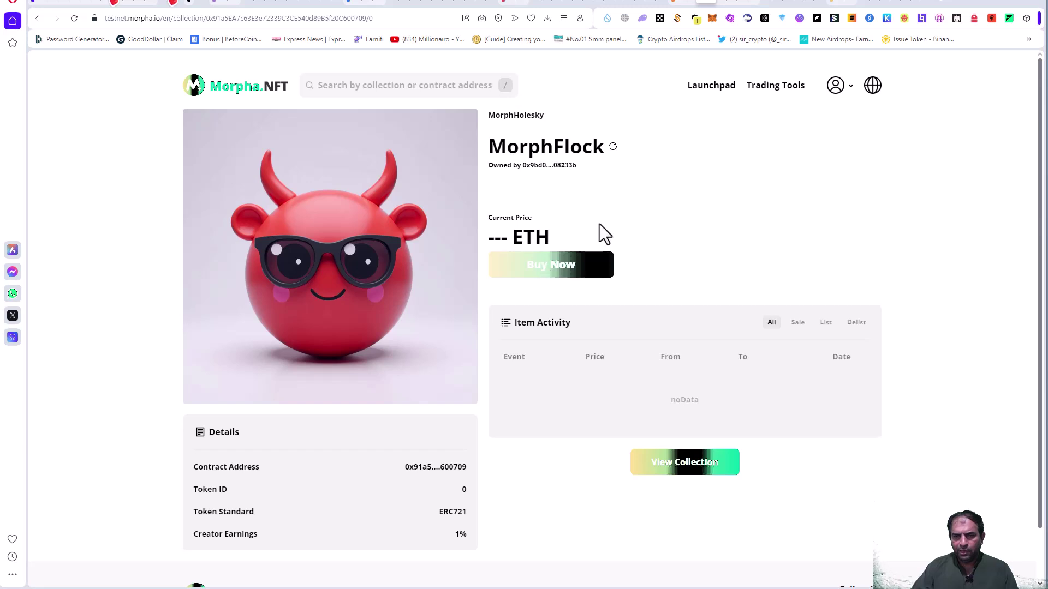
- Switch to Owlto Finance and send 0.01 ETH from Holesky to Morph Holesky, allowing the wallet to switch to the Holesky network
click(699, 3)
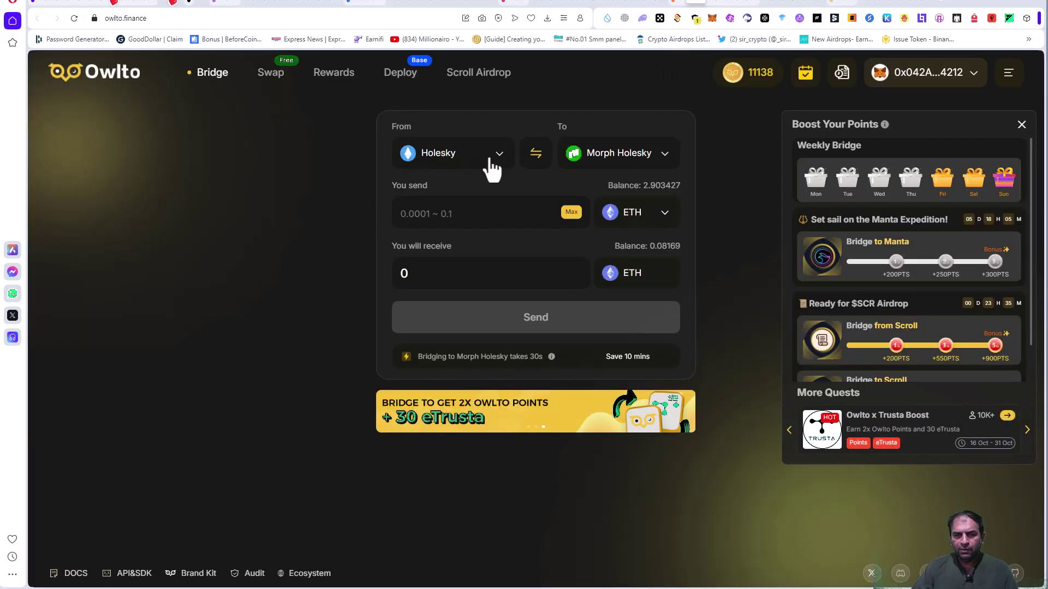
click(471, 218)
text(0.01)
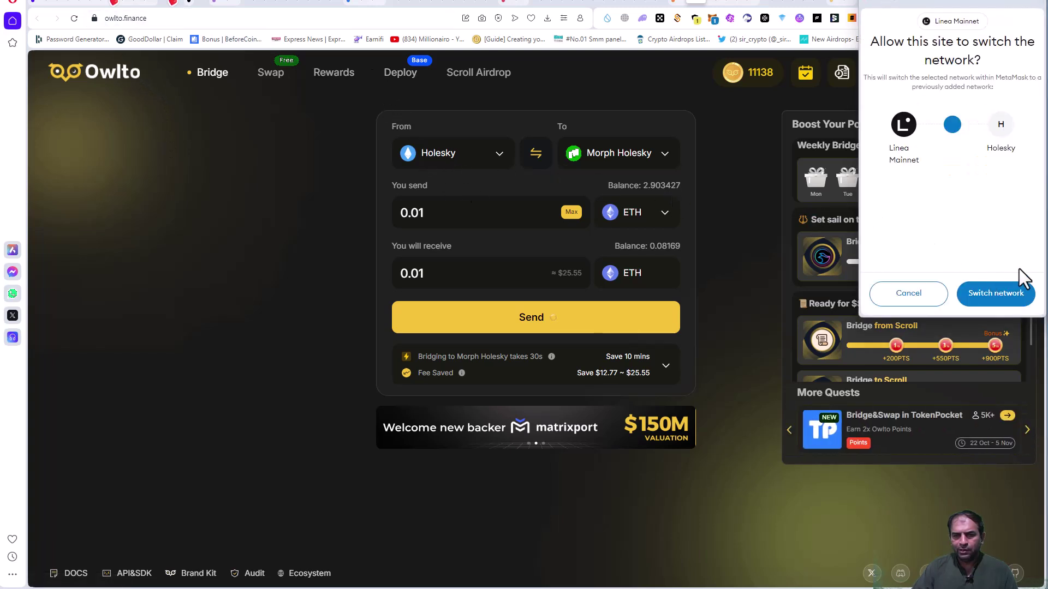
click(1000, 293)
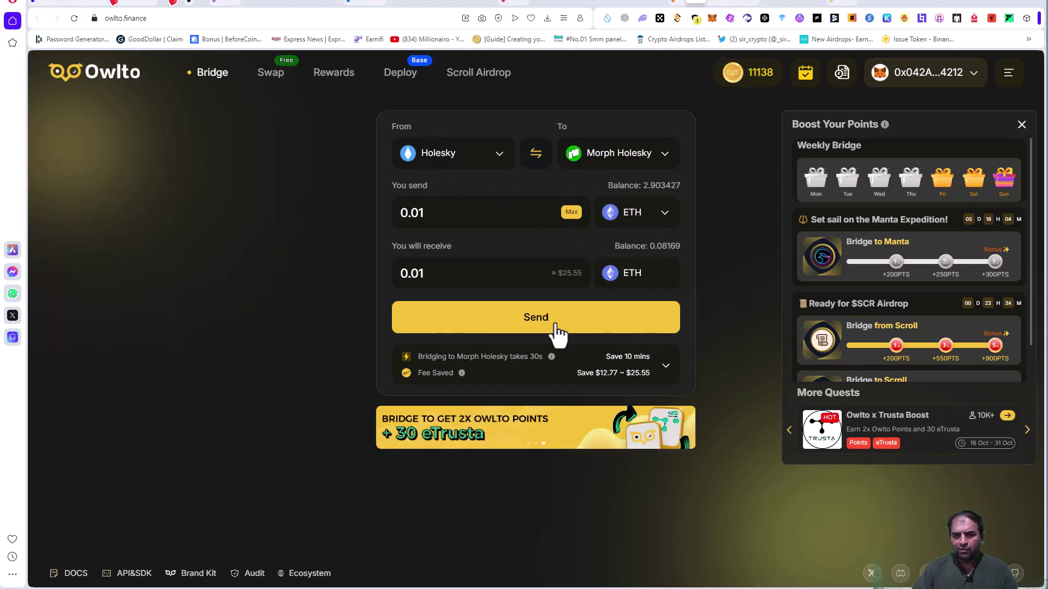
click(555, 326)
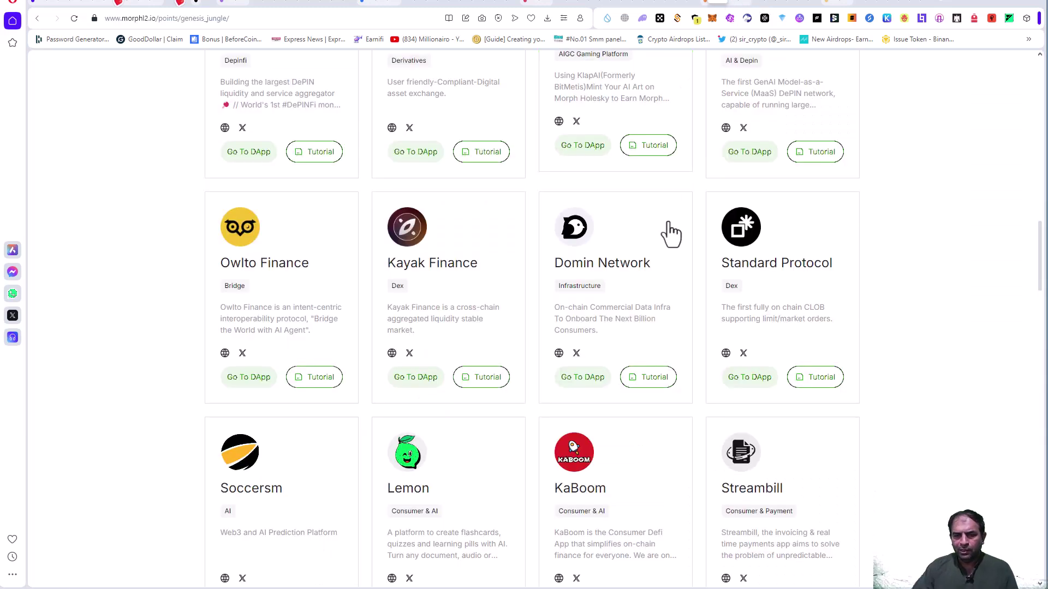
- Return to the Genesis Jungle page and look through the DApps listed in the Discovery Trail
click(720, 5)
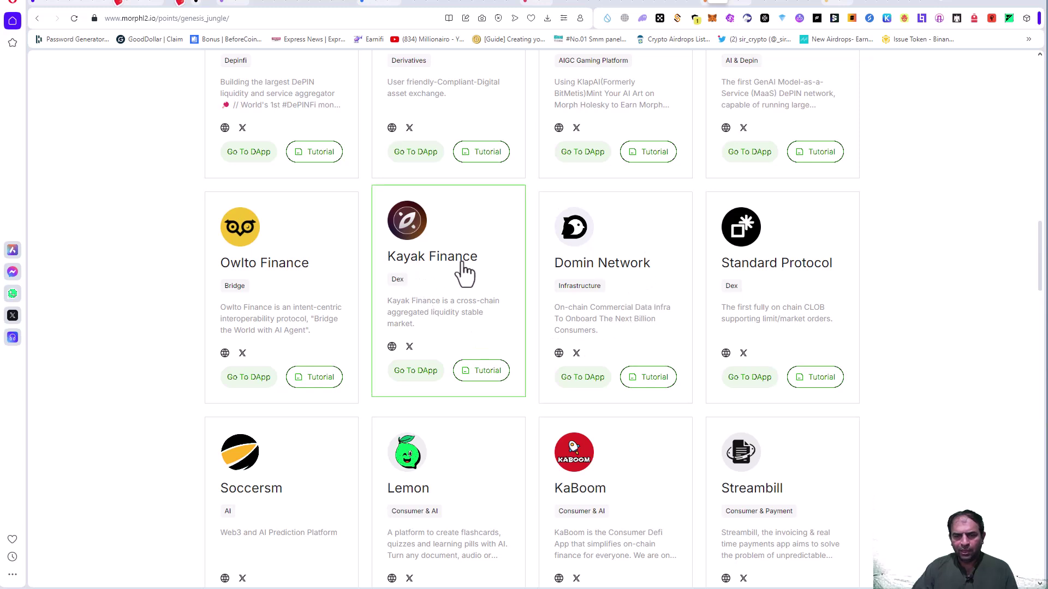
scroll(814, 313, down, 3)
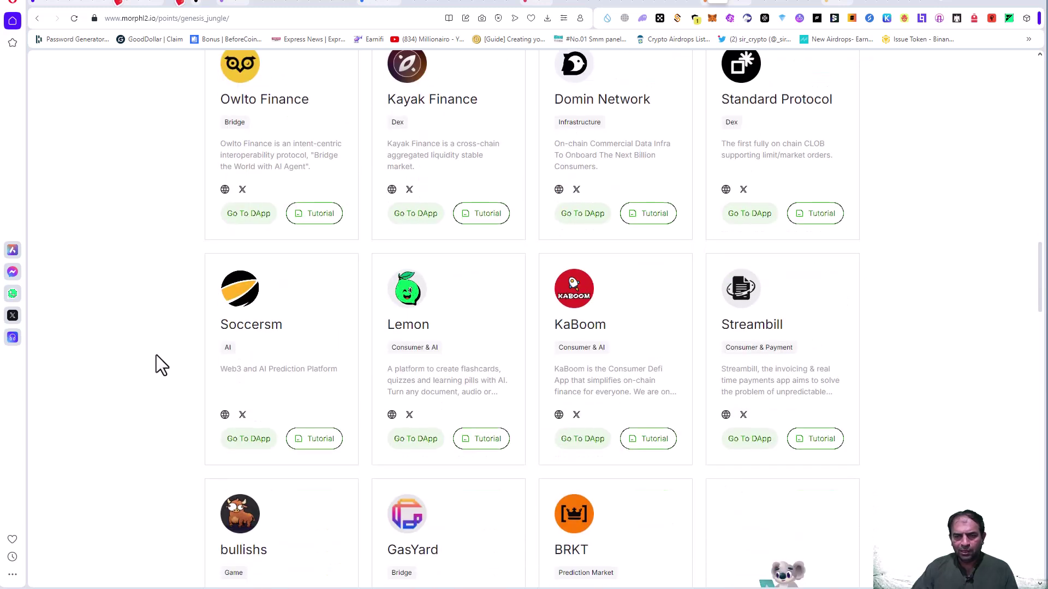
scroll(414, 382, down, 3)
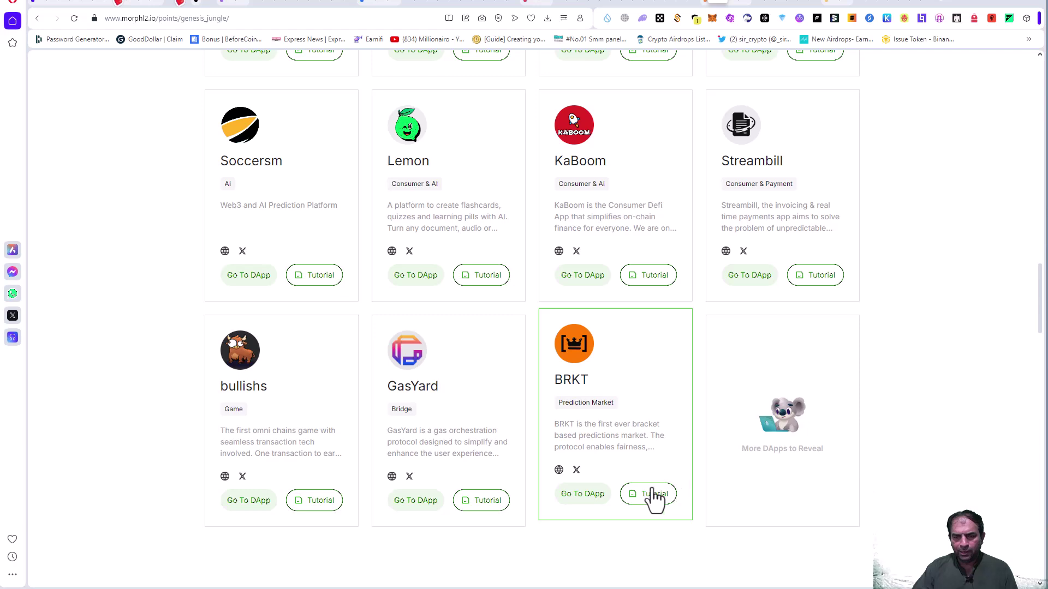
scroll(571, 405, up, 2)
scroll(573, 410, down, 3)
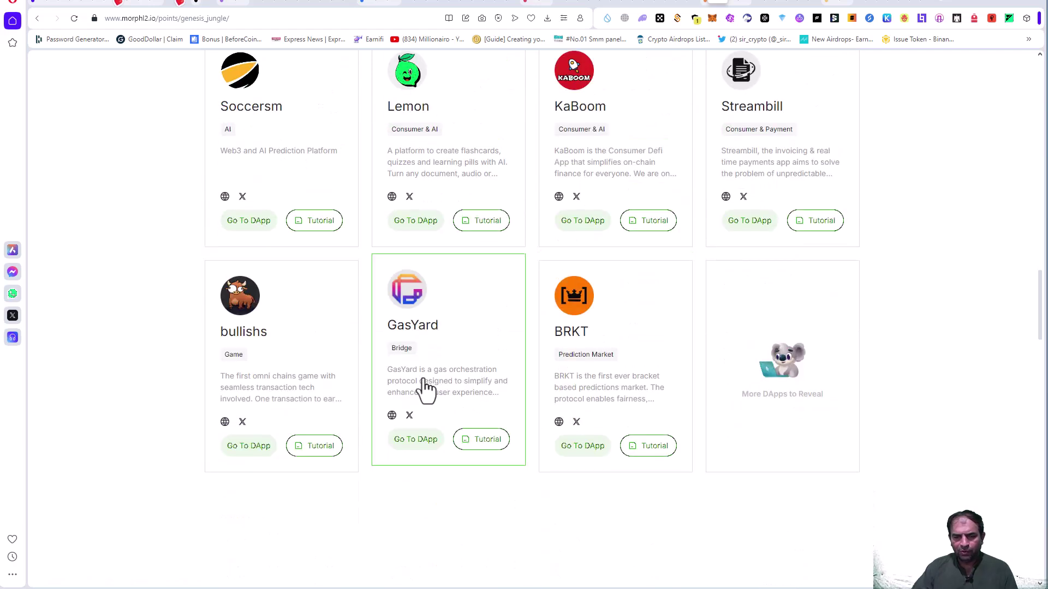
scroll(432, 352, up, 16)
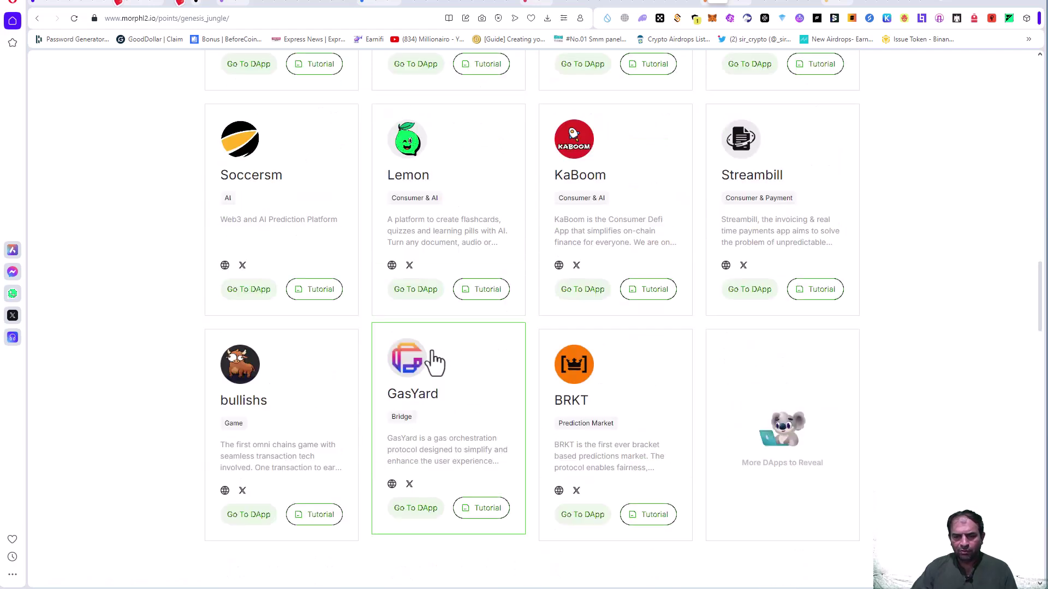
scroll(431, 382, down, 4)
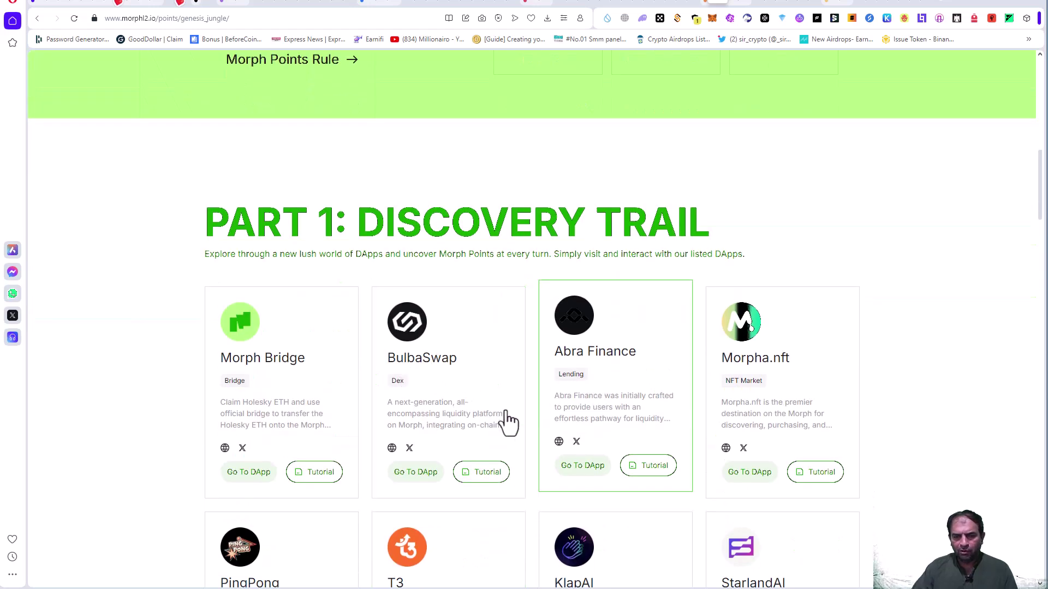
- Launch the Abra Finance DApp from the Discovery Trail, open its dashboard and approve the wallet request
click(583, 468)
click(541, 445)
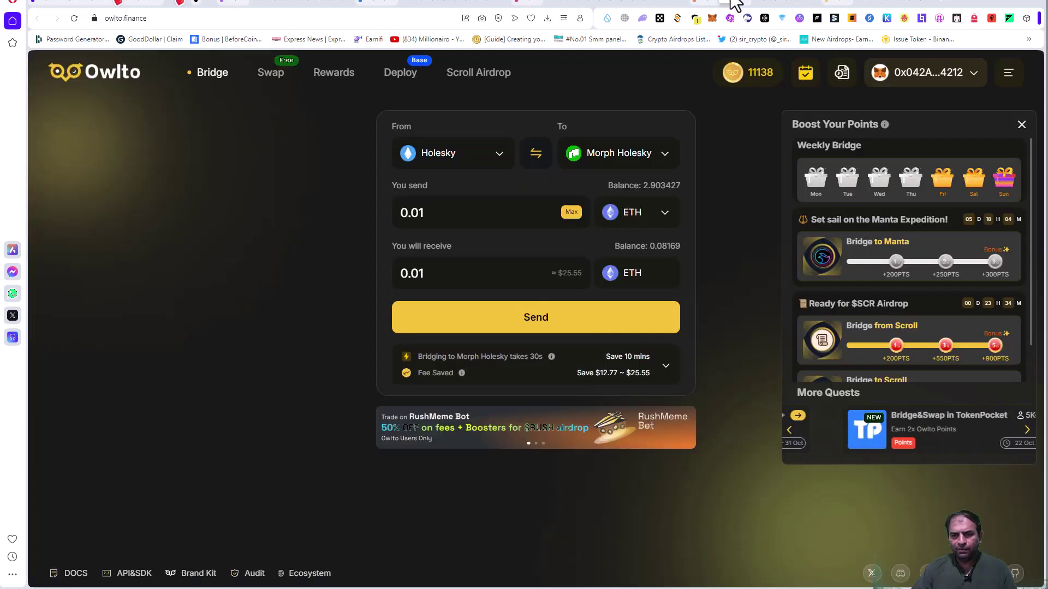
click(712, 2)
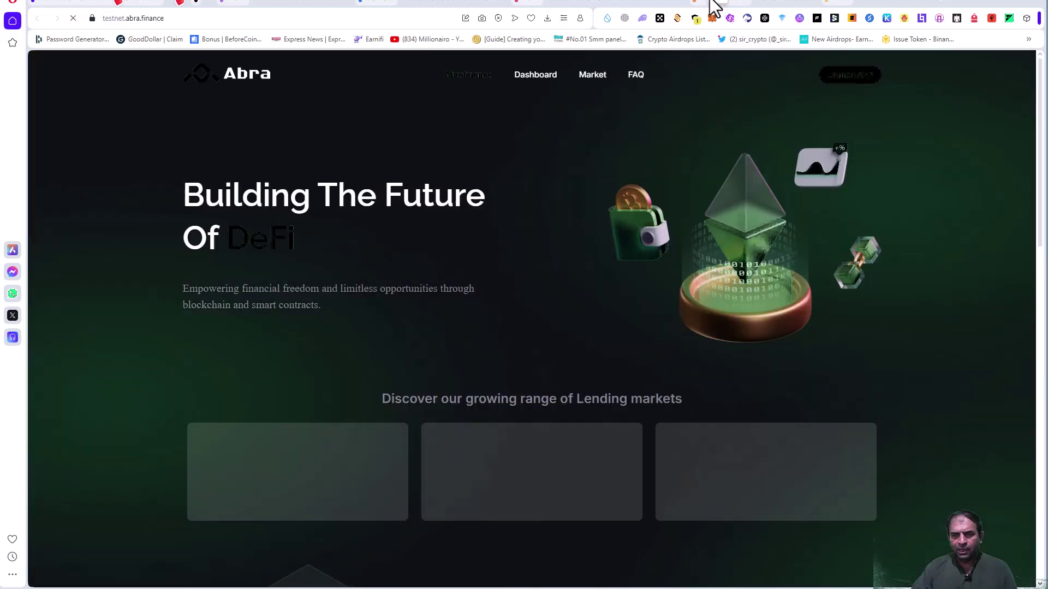
click(836, 79)
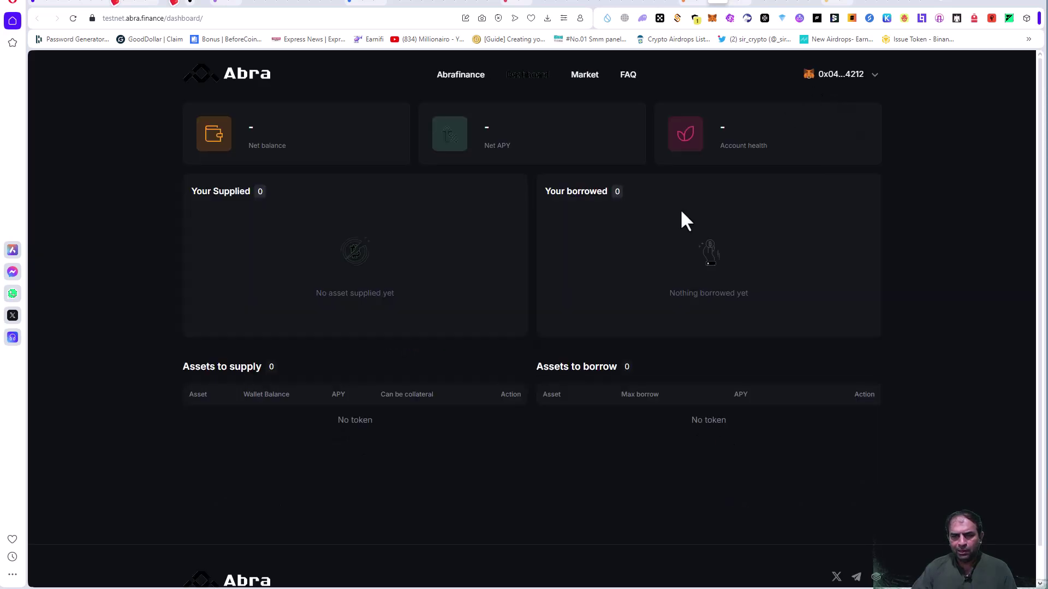
click(997, 295)
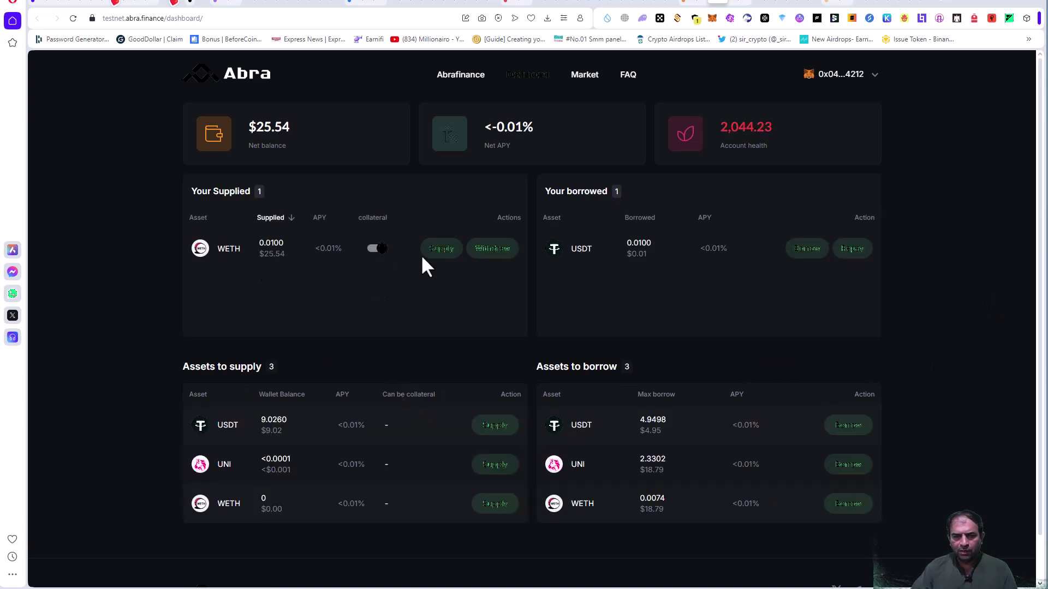
- Start a USDT supply of 1 on the Abra dashboard and approve its allowance with the maximum spending cap
scroll(576, 317, down, 1)
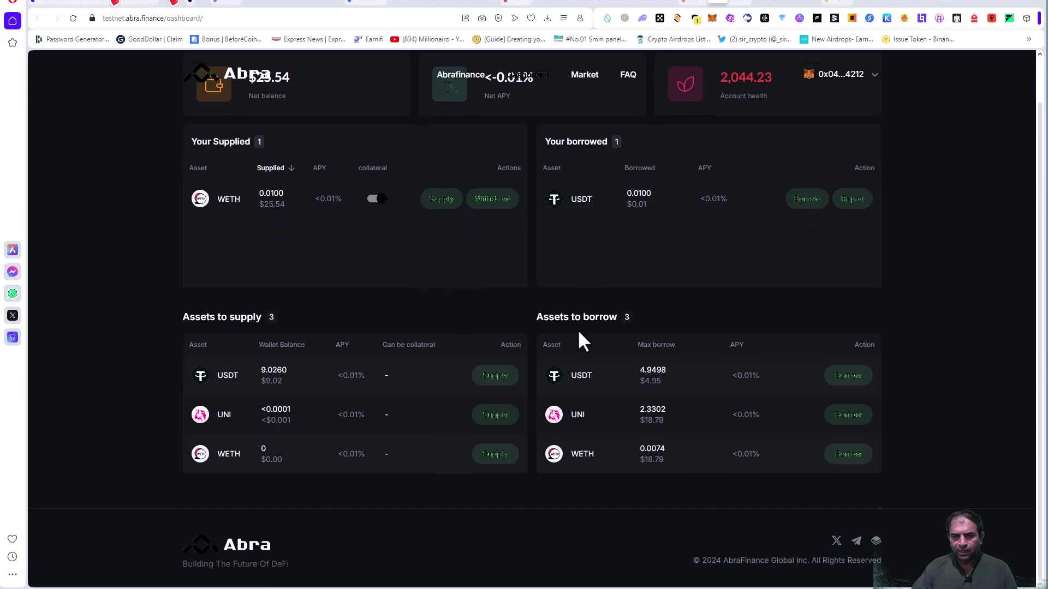
click(495, 376)
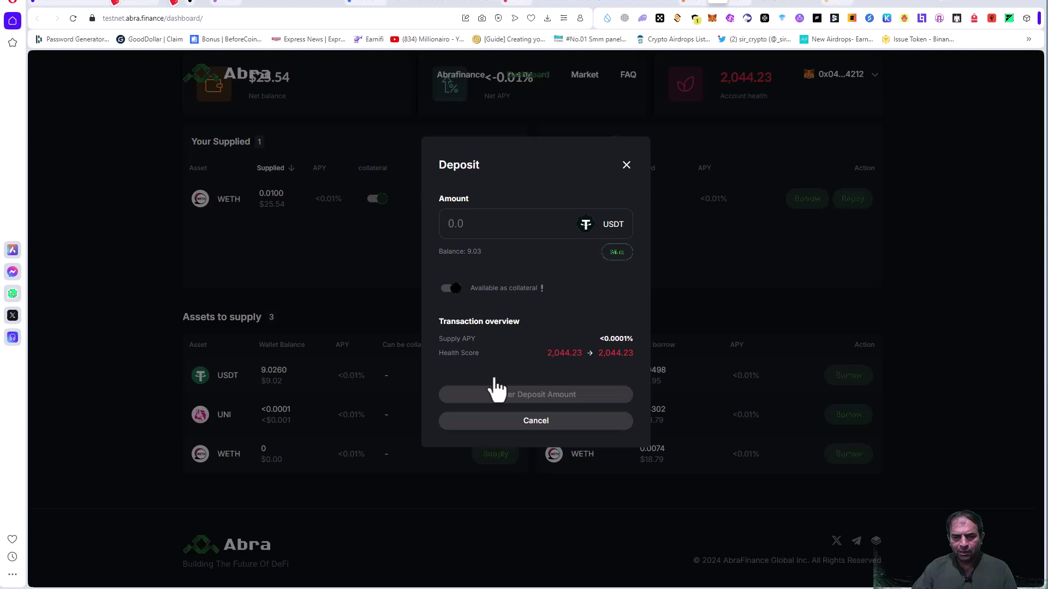
click(468, 224)
text(1)
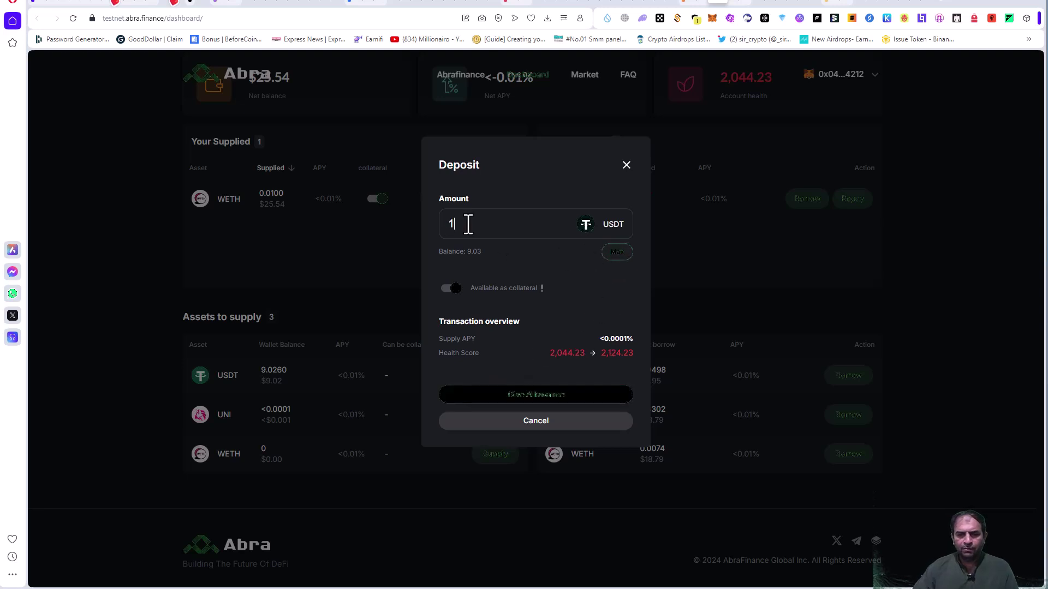
click(534, 397)
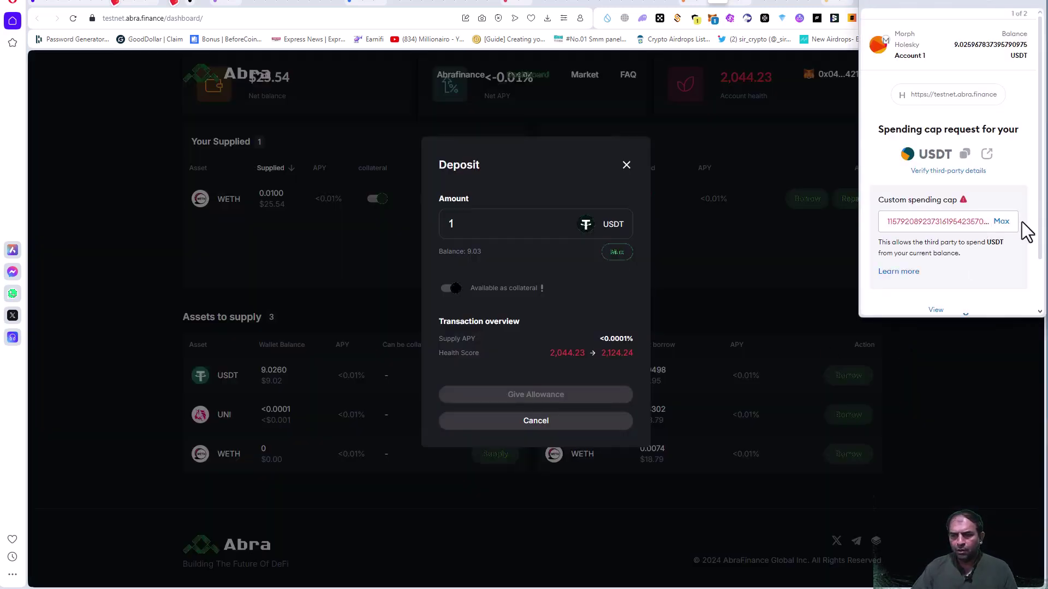
click(1001, 221)
scroll(996, 273, down, 3)
click(991, 294)
click(987, 294)
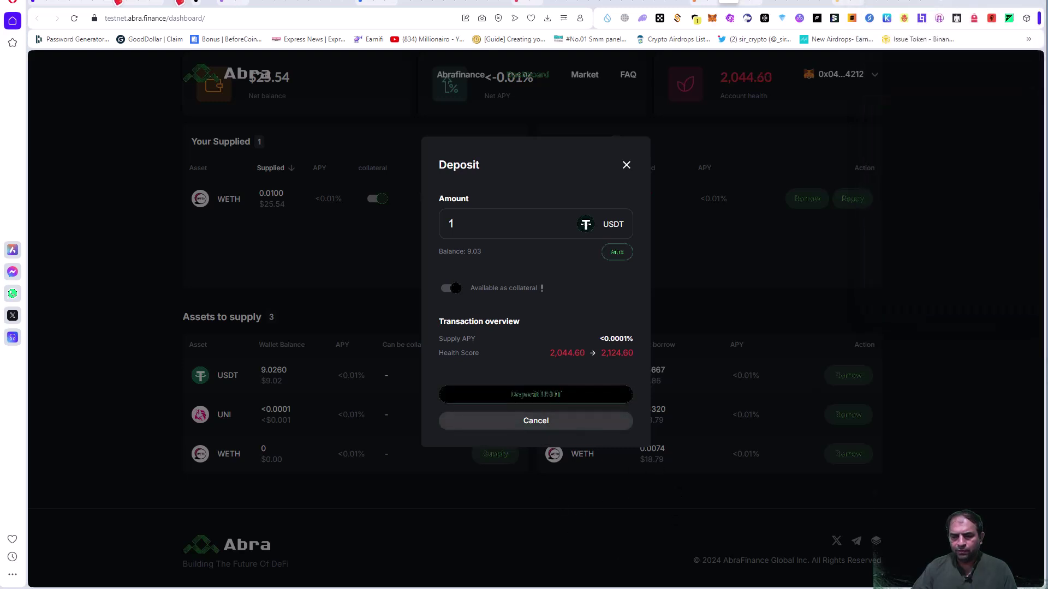
- Deposit the 1 USDT into Abra and confirm the mint transaction in MetaMask
click(579, 396)
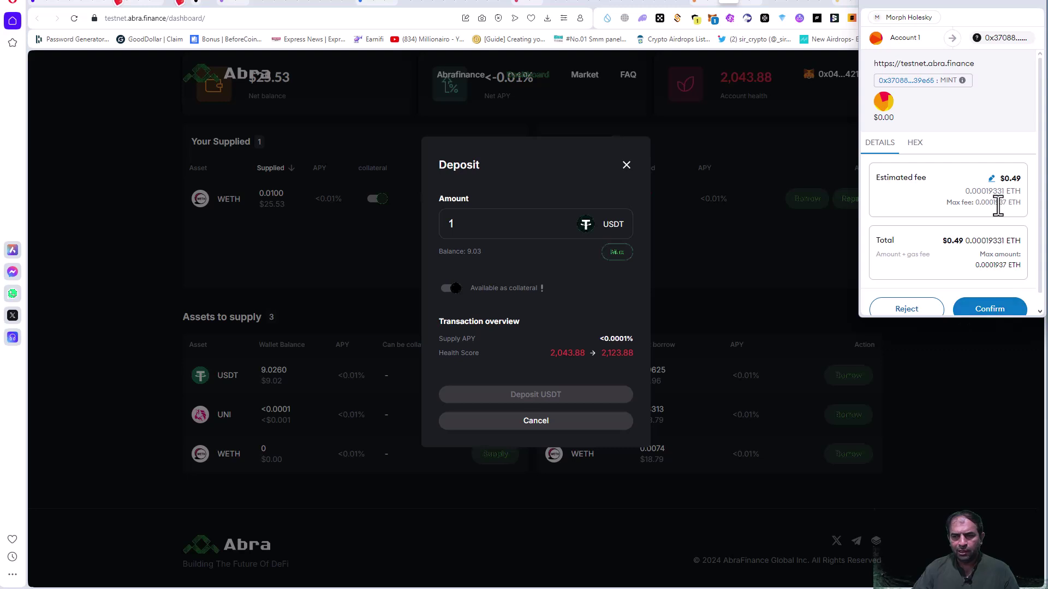
click(992, 179)
click(892, 158)
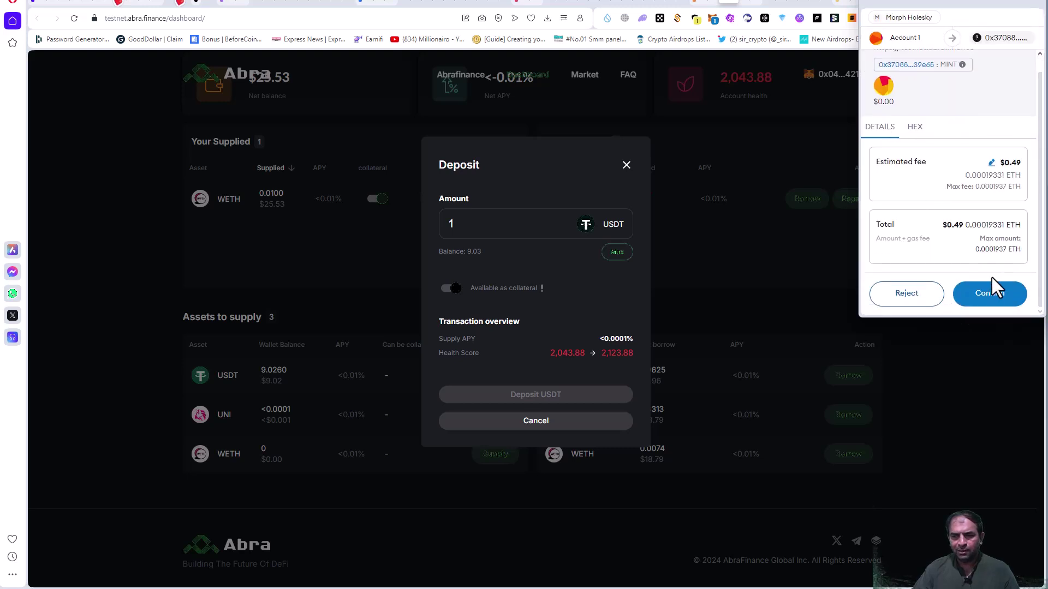
click(991, 296)
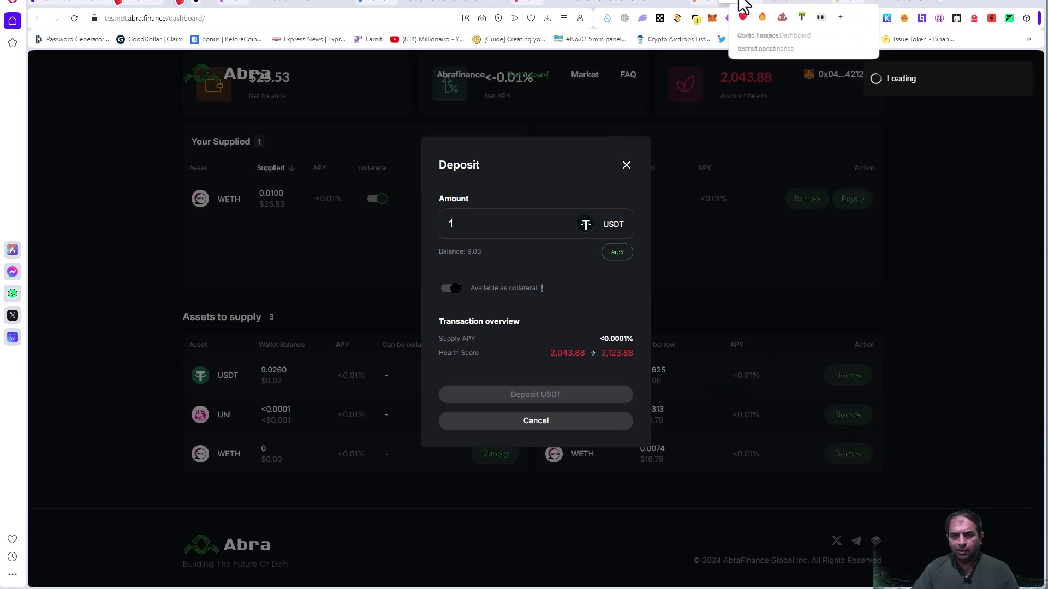
- Leave the Abra deposit dialog and switch to the open Abra Finance landing page
click(745, 6)
click(731, 5)
click(727, 5)
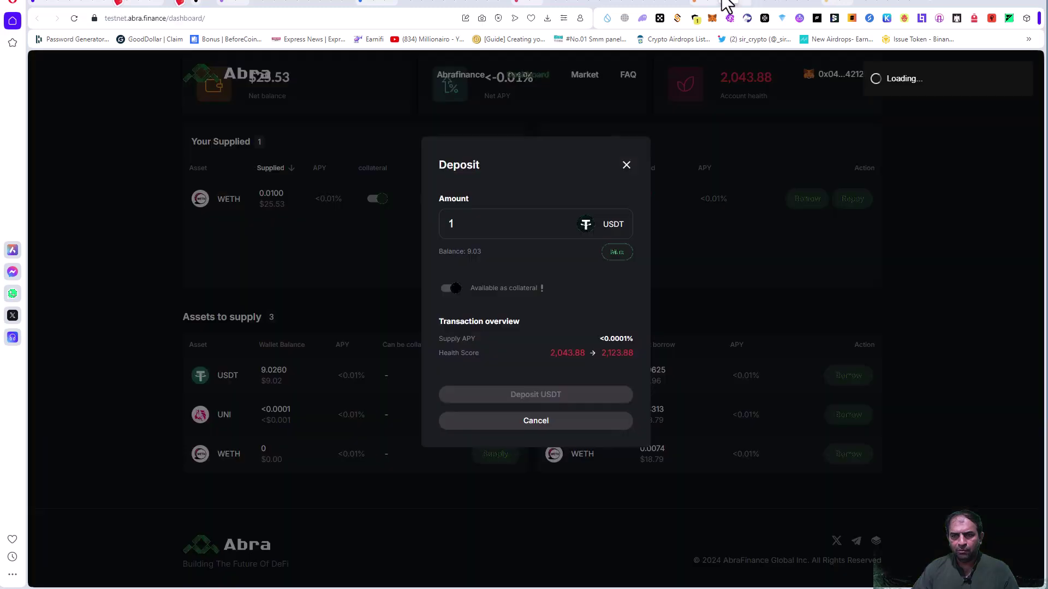
click(716, 6)
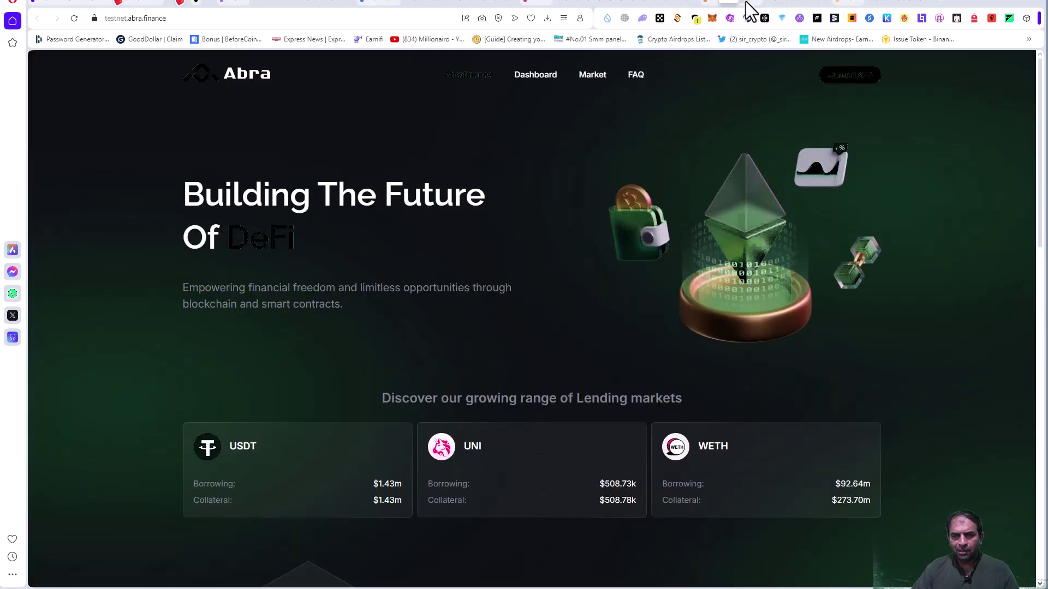
- Return to the Genesis Jungle page and open the voting page from Part 2: Voice of the Jungle
click(719, 5)
scroll(845, 358, up, 8)
scroll(845, 358, down, 8)
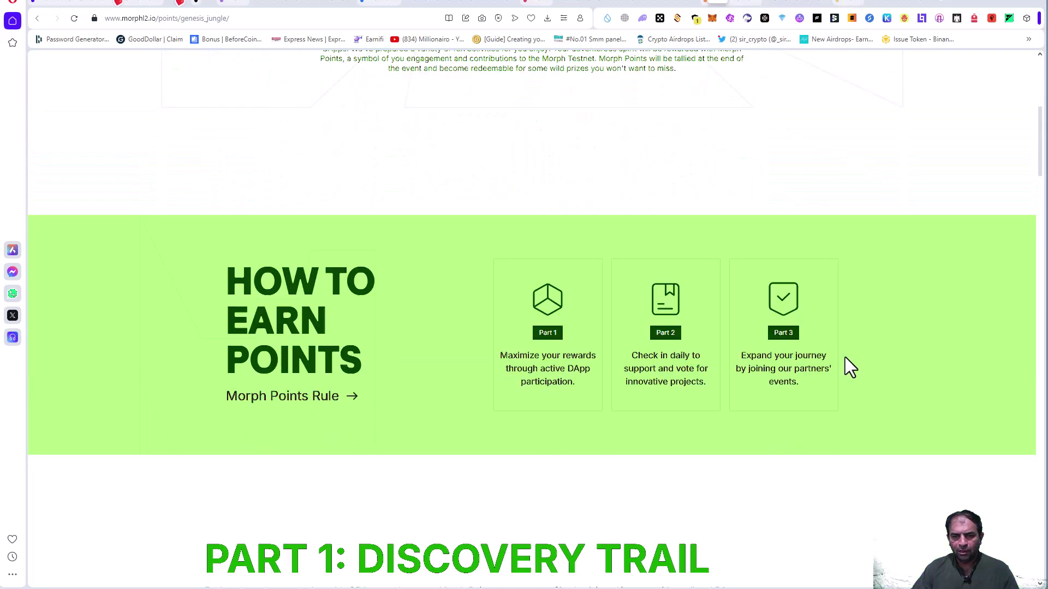
click(333, 350)
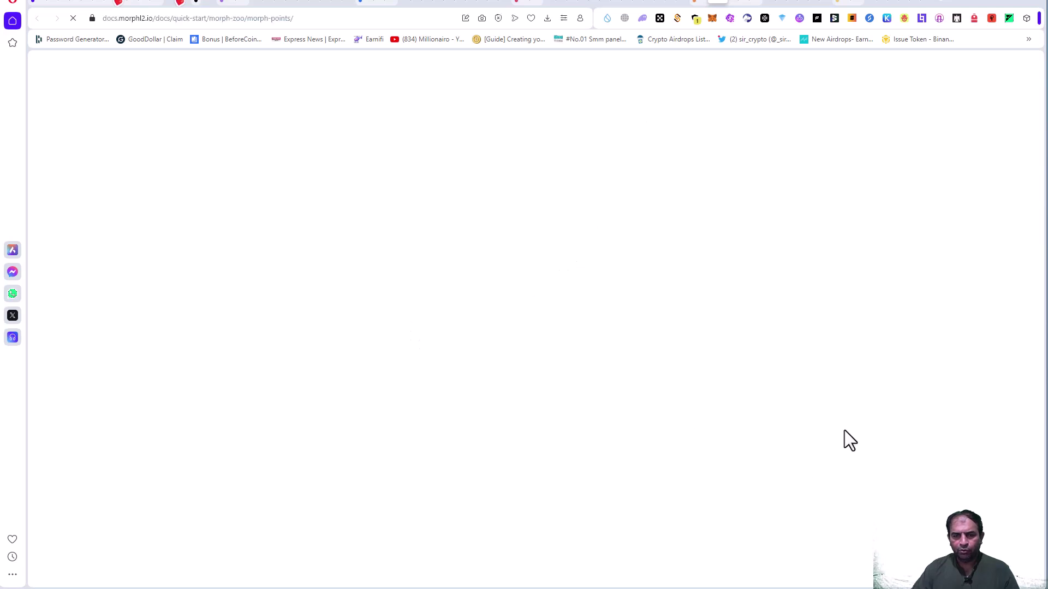
key(ctrl+w)
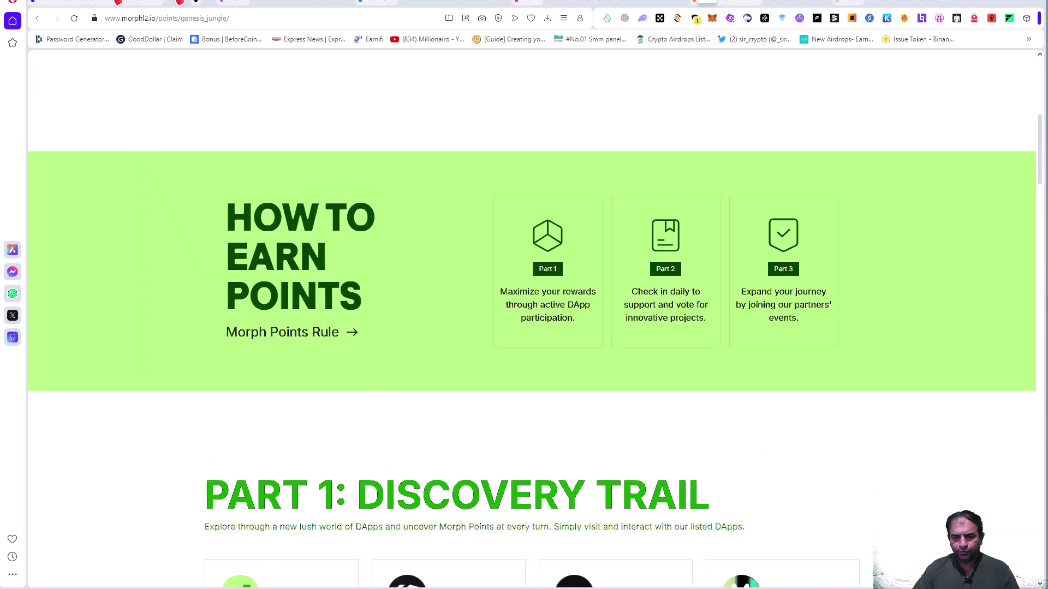
scroll(586, 483, down, 4)
scroll(584, 484, up, 2)
scroll(588, 494, down, 15)
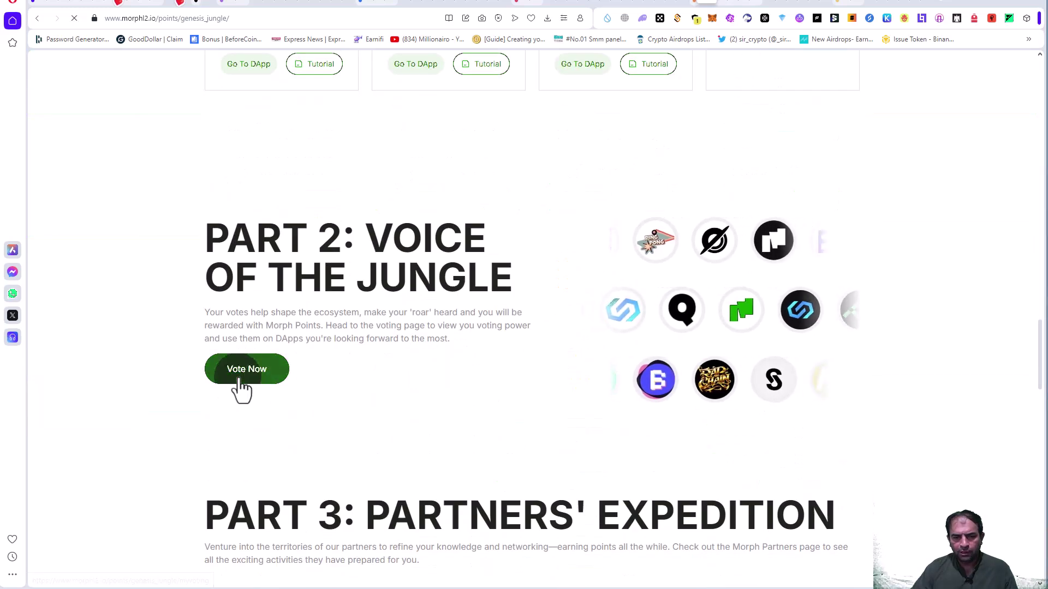
click(239, 376)
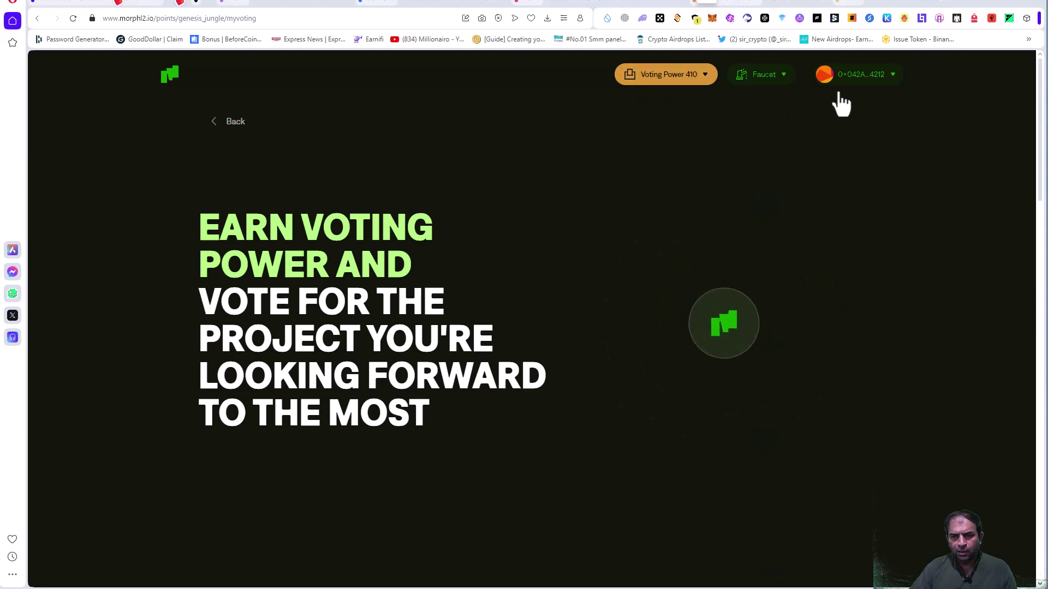
- Vote for Public AI with 10 voting power, confirm the MetaMask signature request and dismiss the voting dialog
scroll(679, 362, down, 5)
scroll(679, 362, down, 5)
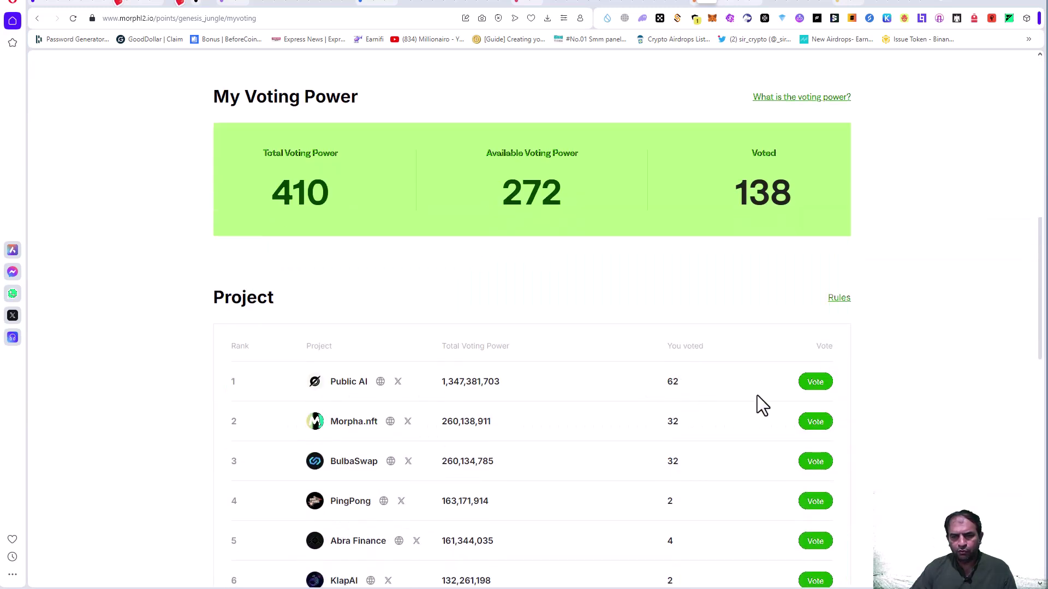
click(815, 382)
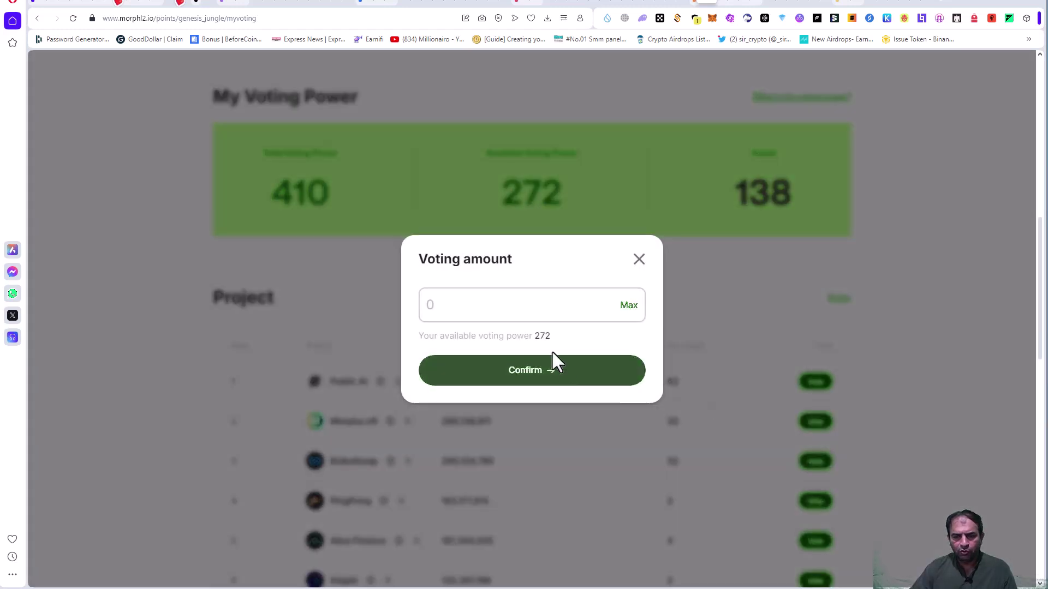
click(497, 309)
text(10)
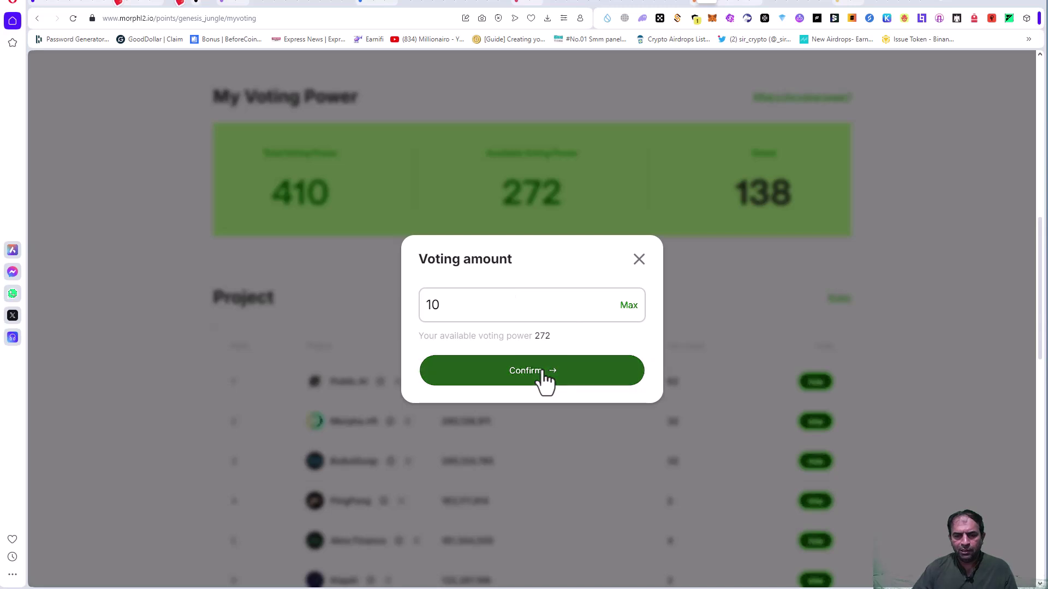
click(575, 371)
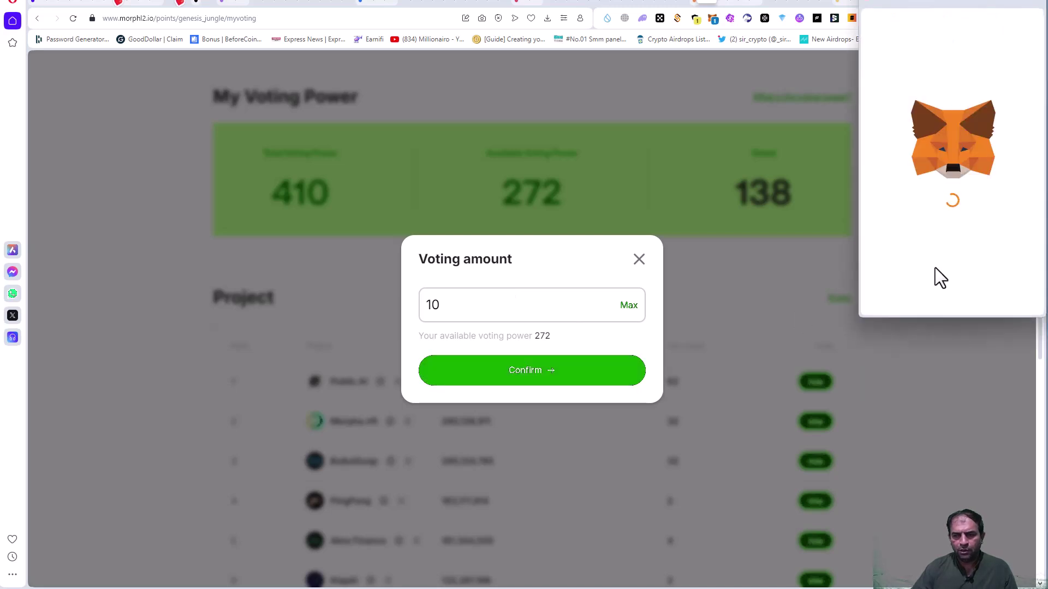
click(990, 295)
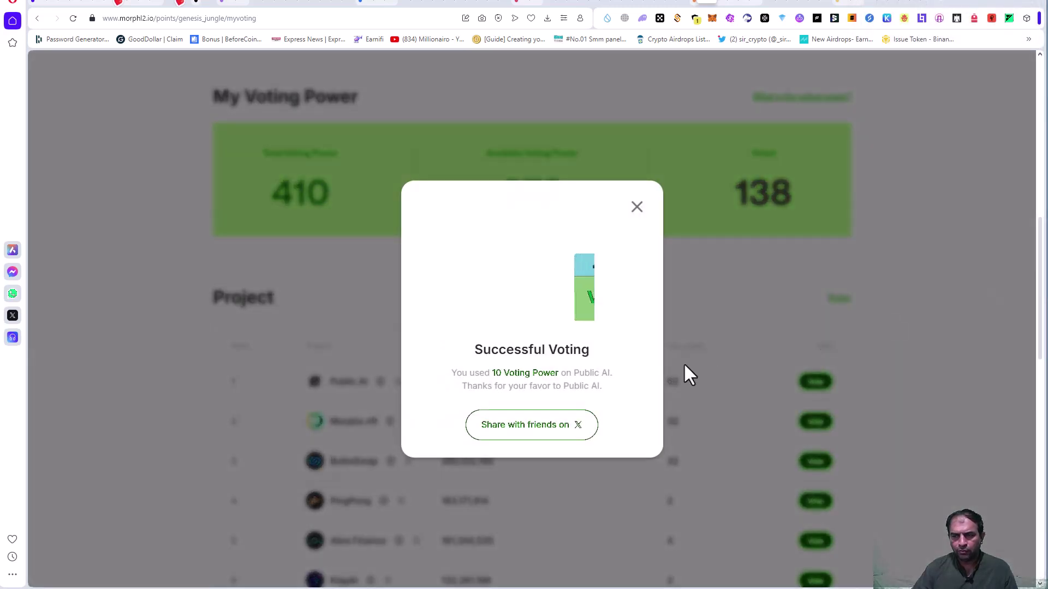
click(637, 205)
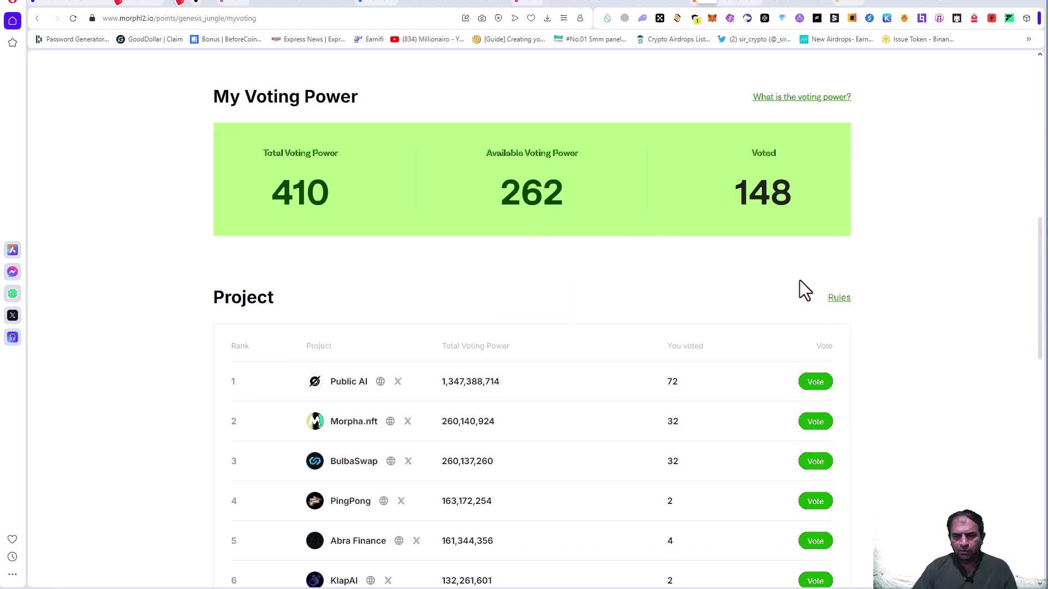
- Vote for BulbaSwap with 10 voting power, approve the signature in MetaMask and close the voting dialog
scroll(797, 338, down, 5)
scroll(845, 340, up, 4)
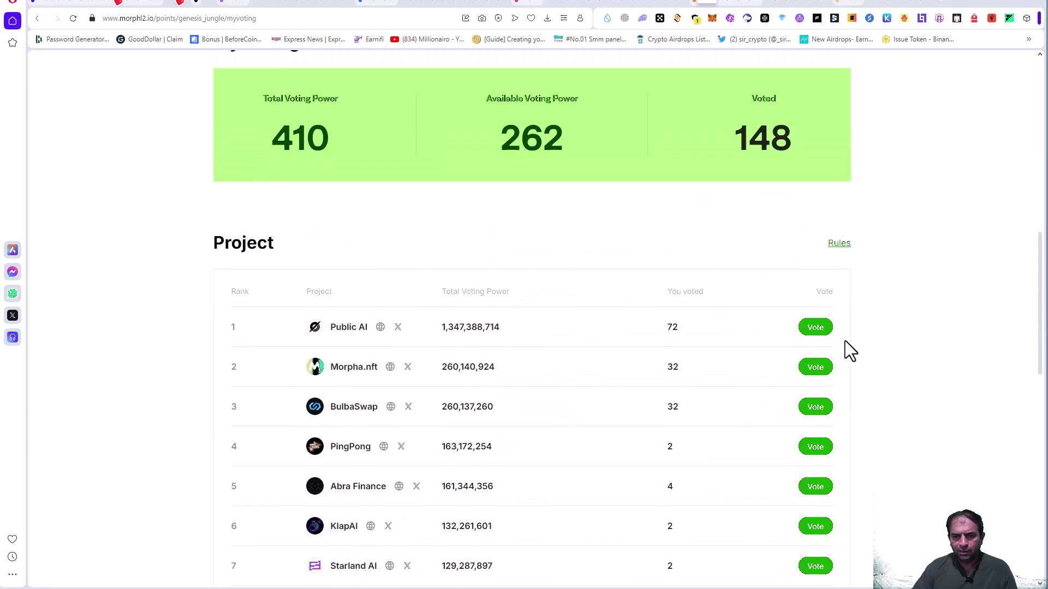
click(815, 408)
click(533, 316)
text(10)
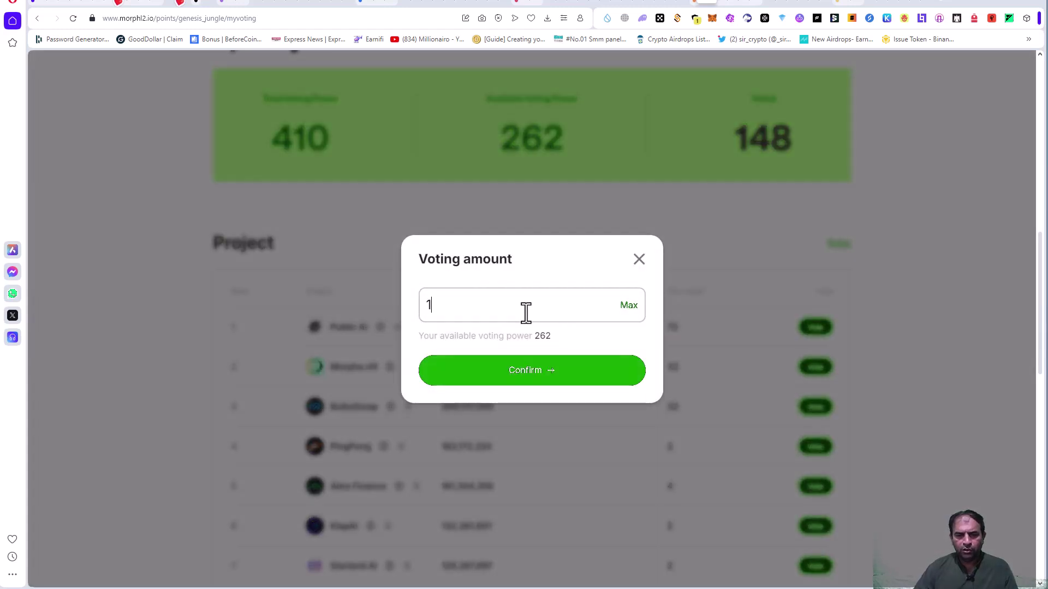
click(544, 387)
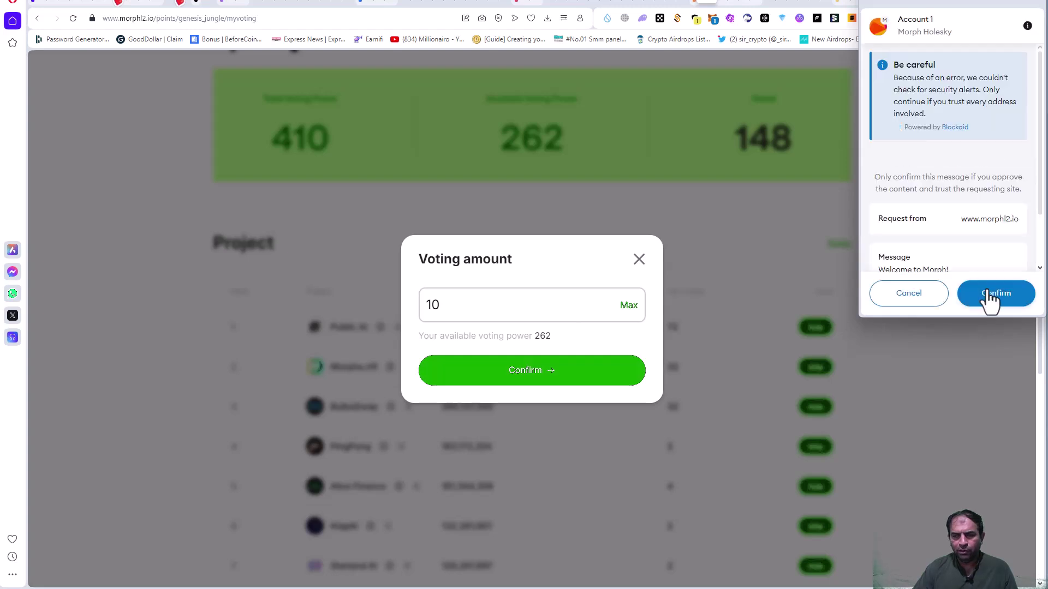
click(990, 299)
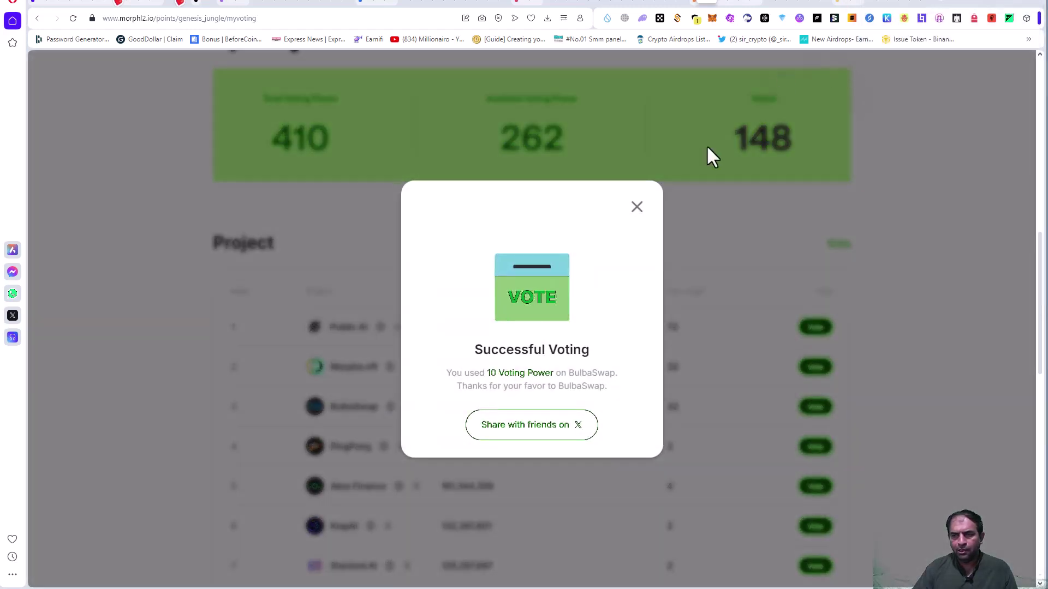
click(637, 207)
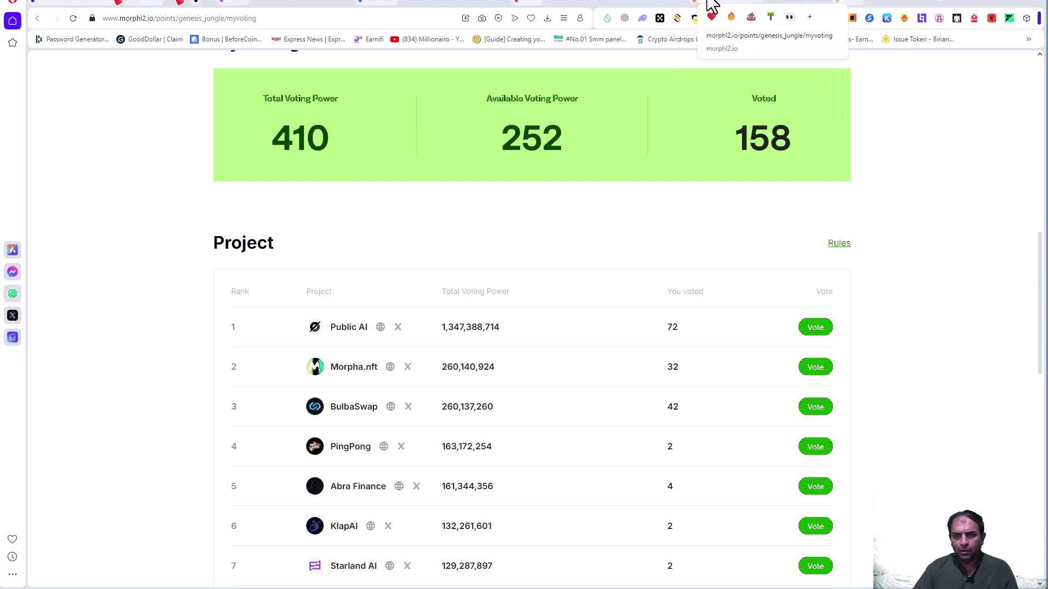
- Go back from the voting page to the Genesis Jungle page and open the Morph Points Rule documentation
click(709, 4)
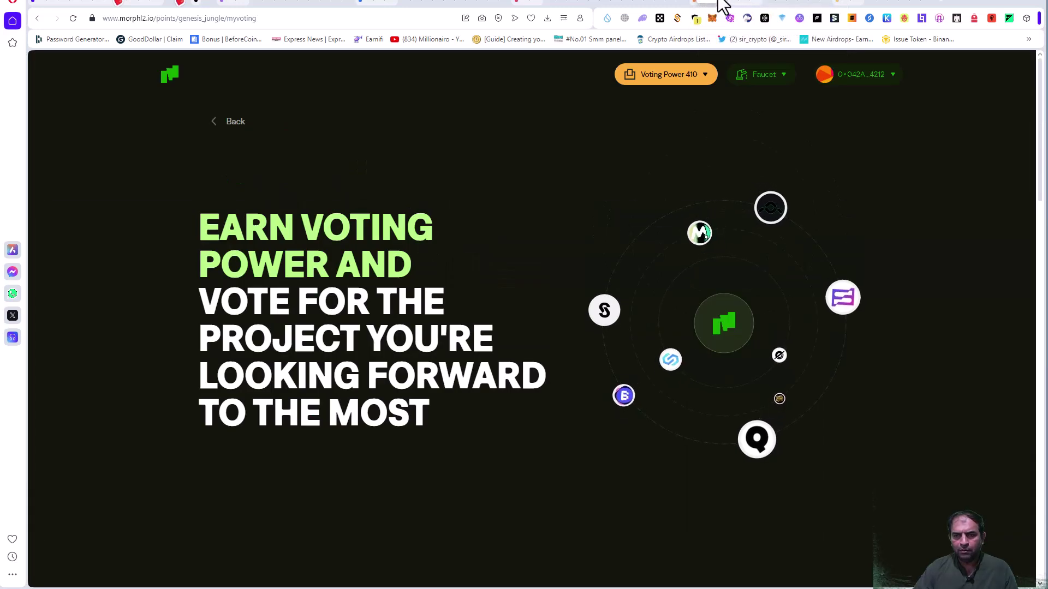
click(226, 121)
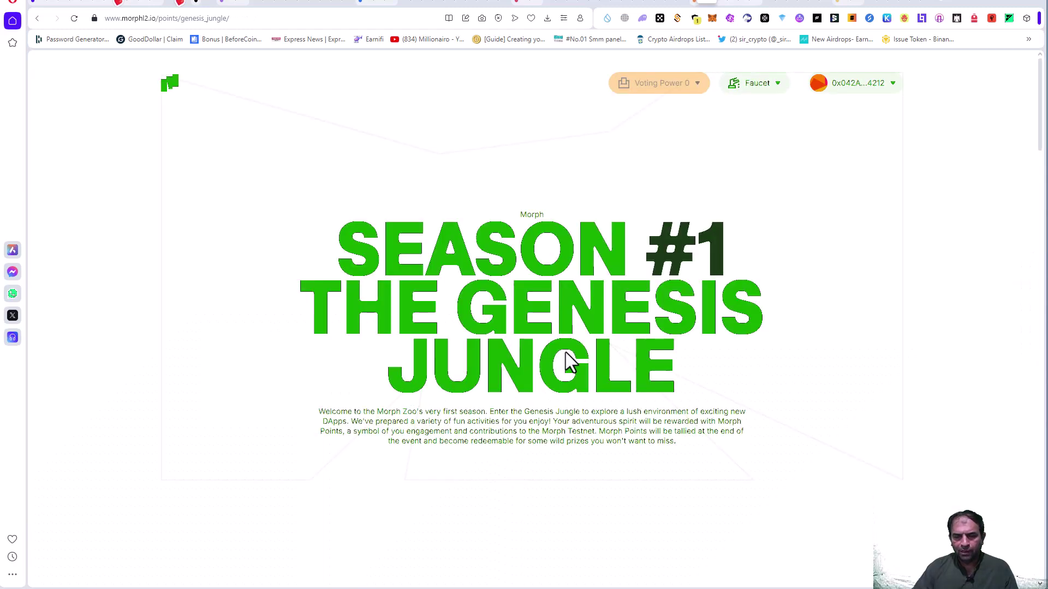
scroll(689, 305, down, 10)
scroll(689, 305, down, 2)
scroll(558, 254, up, 2)
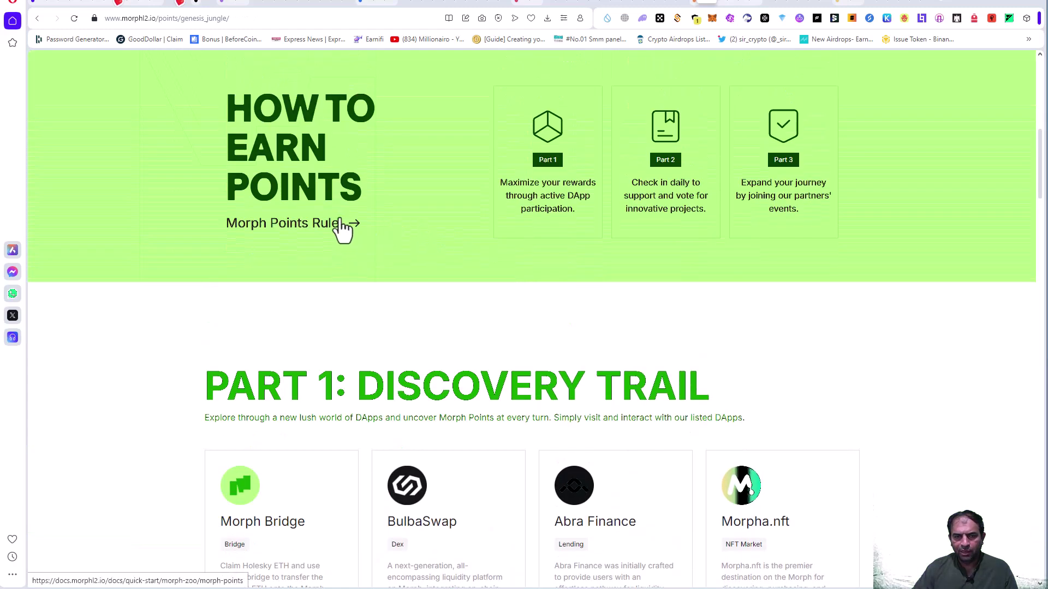
click(325, 221)
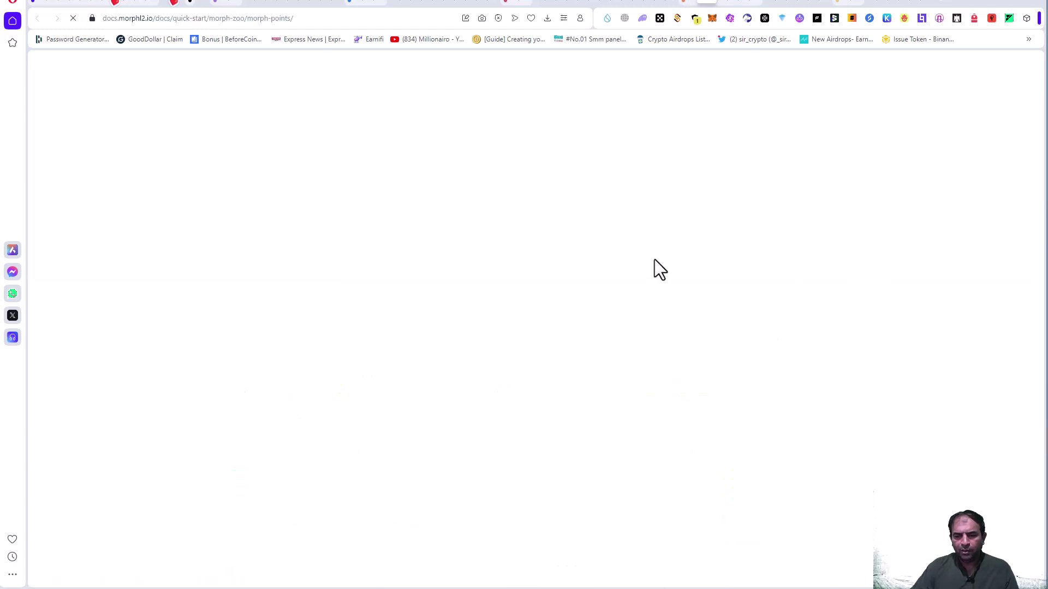
- Examine the Morph Points documentation on how points are earned, where they are displayed and what they can be used for, highlighting key passages
scroll(491, 377, down, 2)
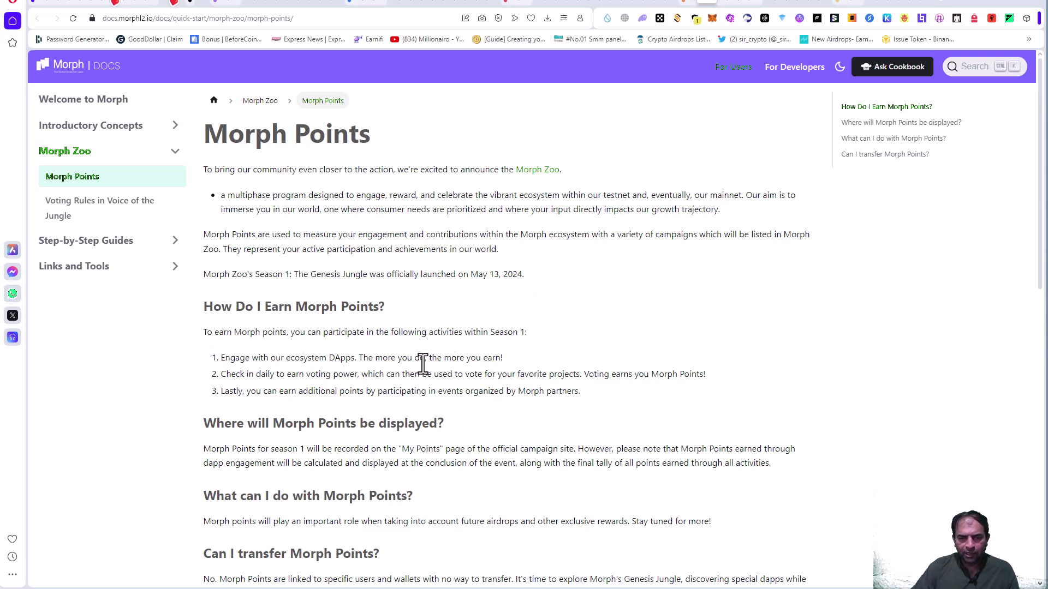
drag(502, 359, 751, 379)
click(231, 403)
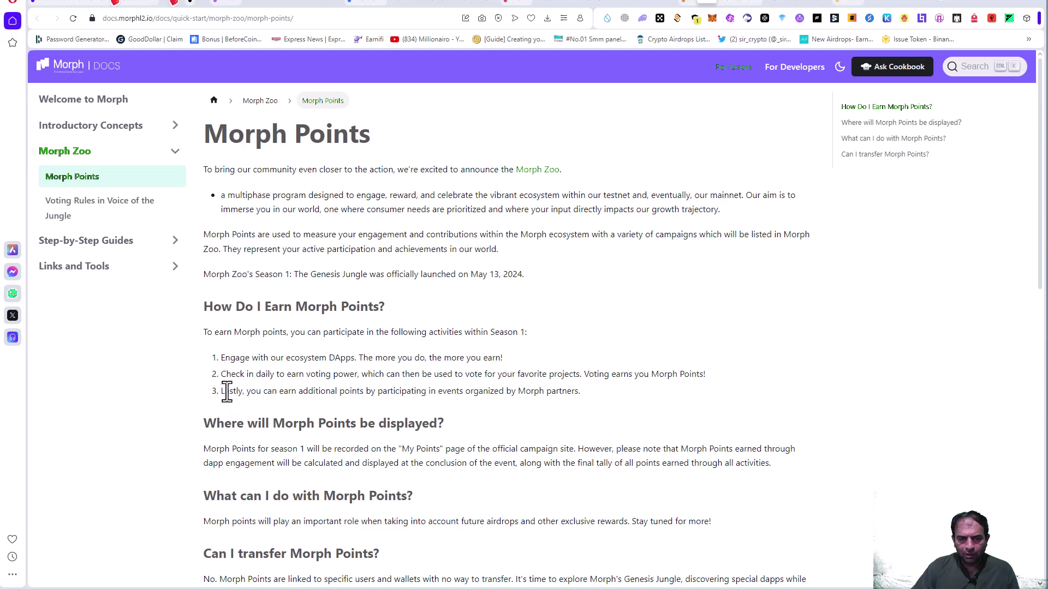
drag(227, 392, 614, 390)
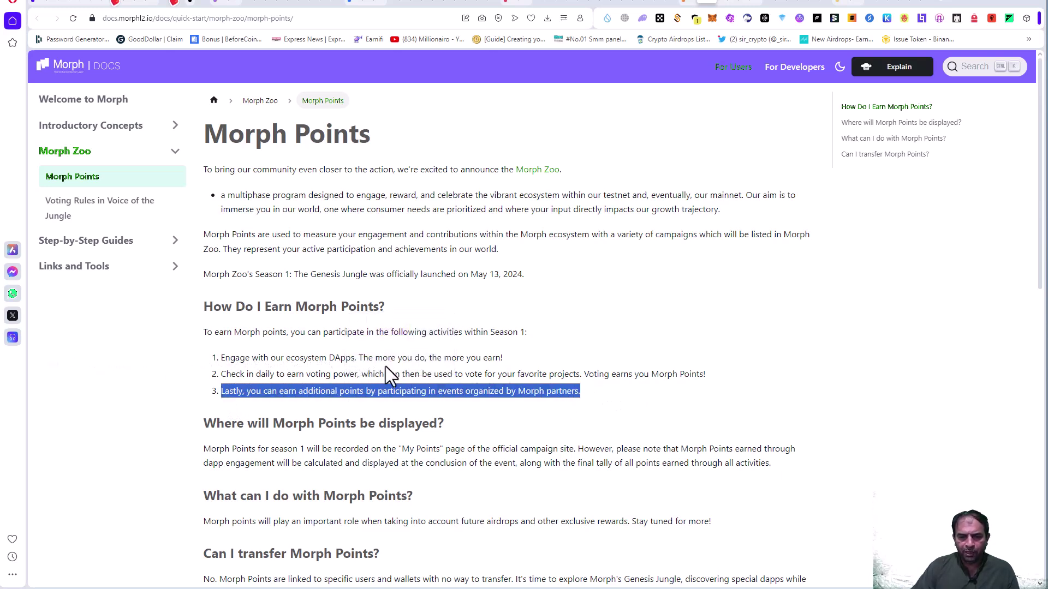
scroll(312, 394, down, 1)
drag(807, 368, 191, 342)
click(416, 374)
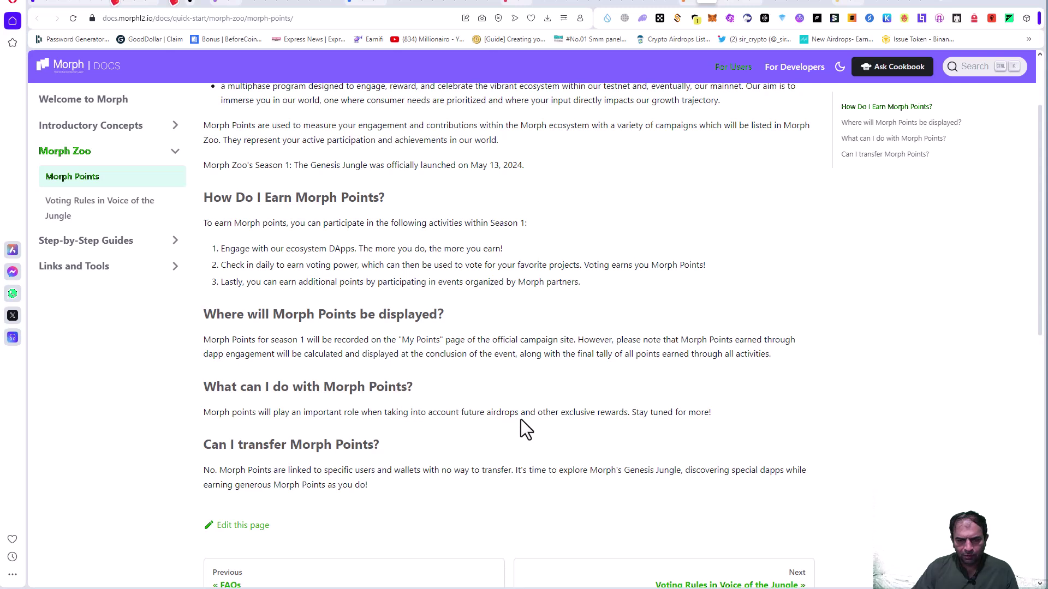
drag(520, 413, 464, 413)
click(615, 428)
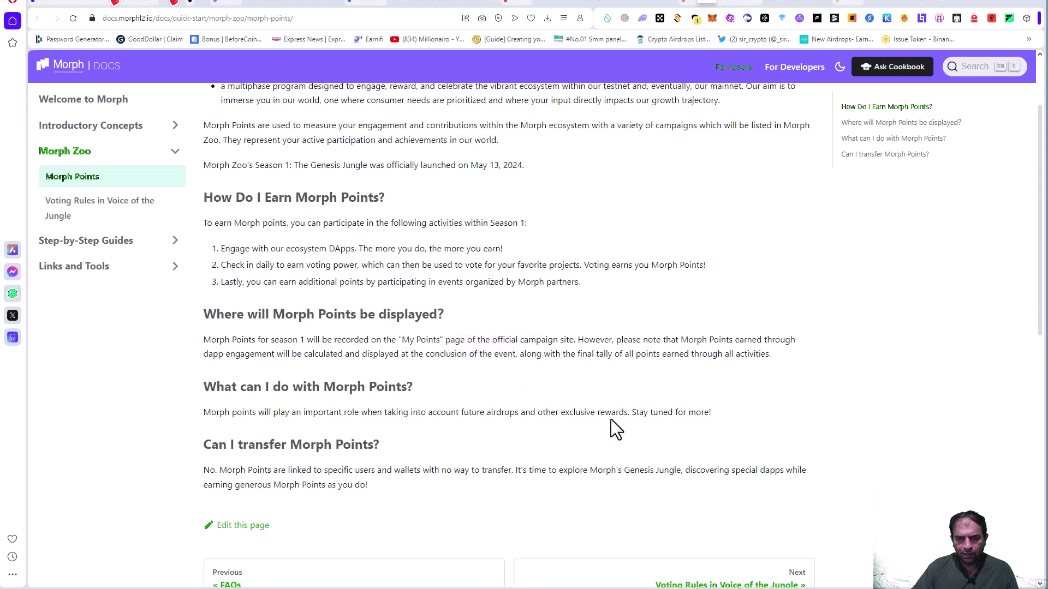
drag(728, 414, 180, 415)
click(498, 406)
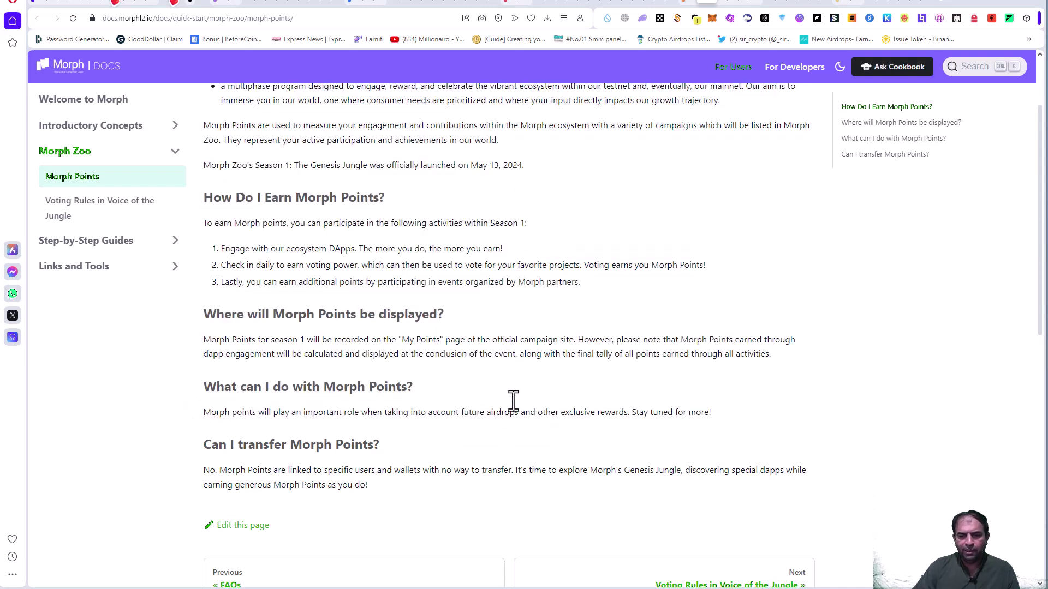
- Switch from the Morph Points documentation back to the Season #1 heading of the Genesis Jungle page
scroll(513, 401, up, 2)
click(689, 2)
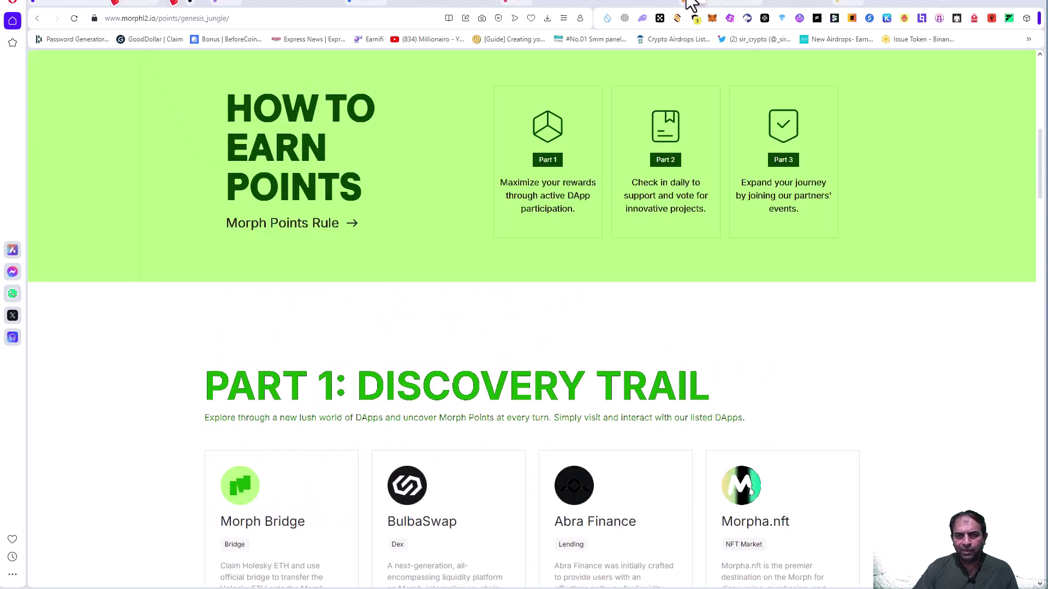
scroll(556, 352, up, 10)
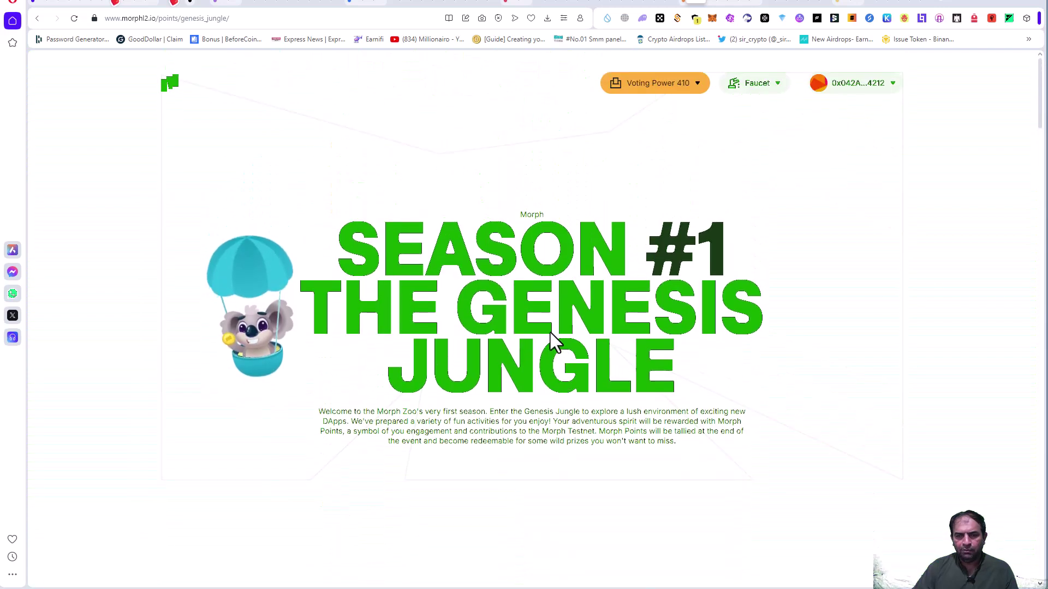